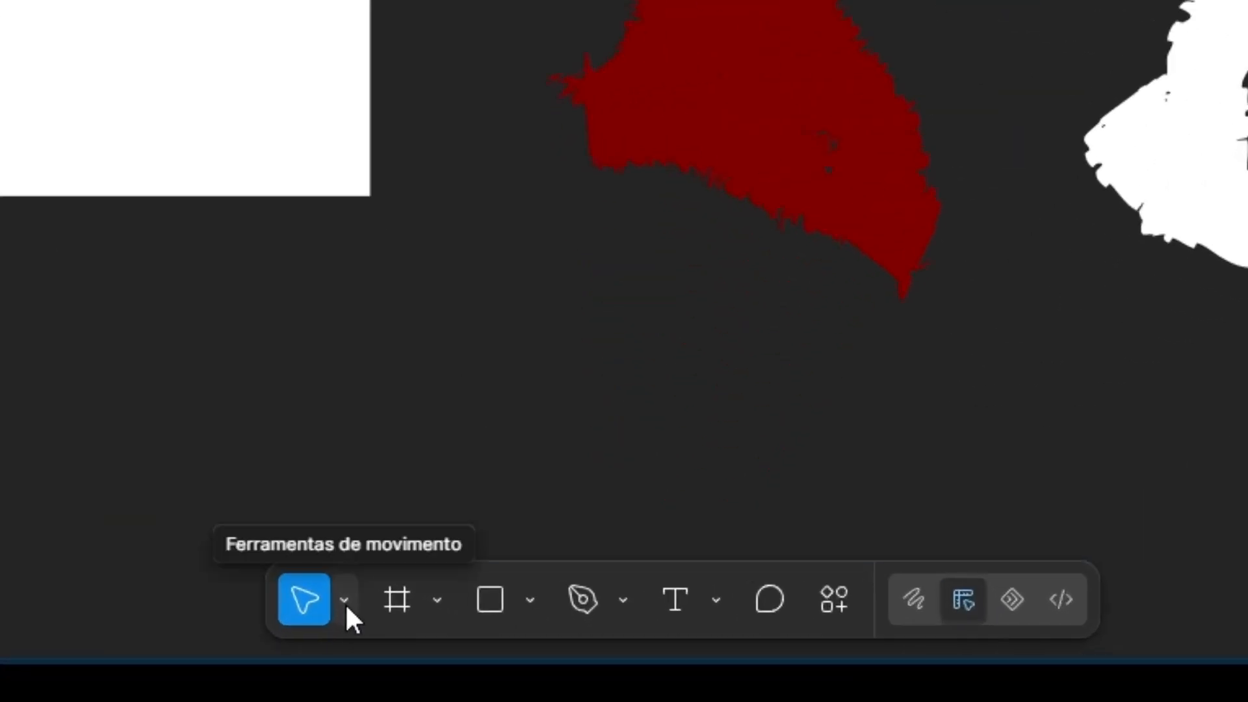
- Draw a wide rectangle about 1617 × 464 in an empty area of the canvas
click(512, 661)
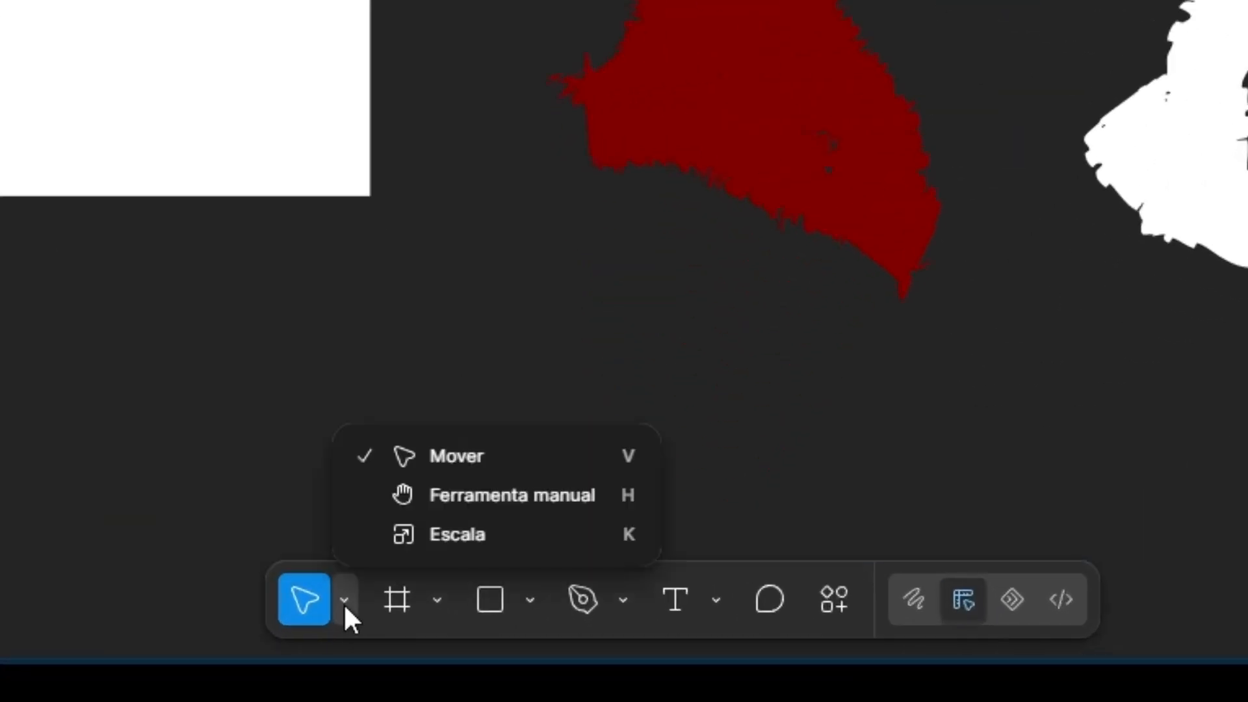
click(503, 495)
drag(878, 558, 524, 457)
drag(890, 391, 540, 508)
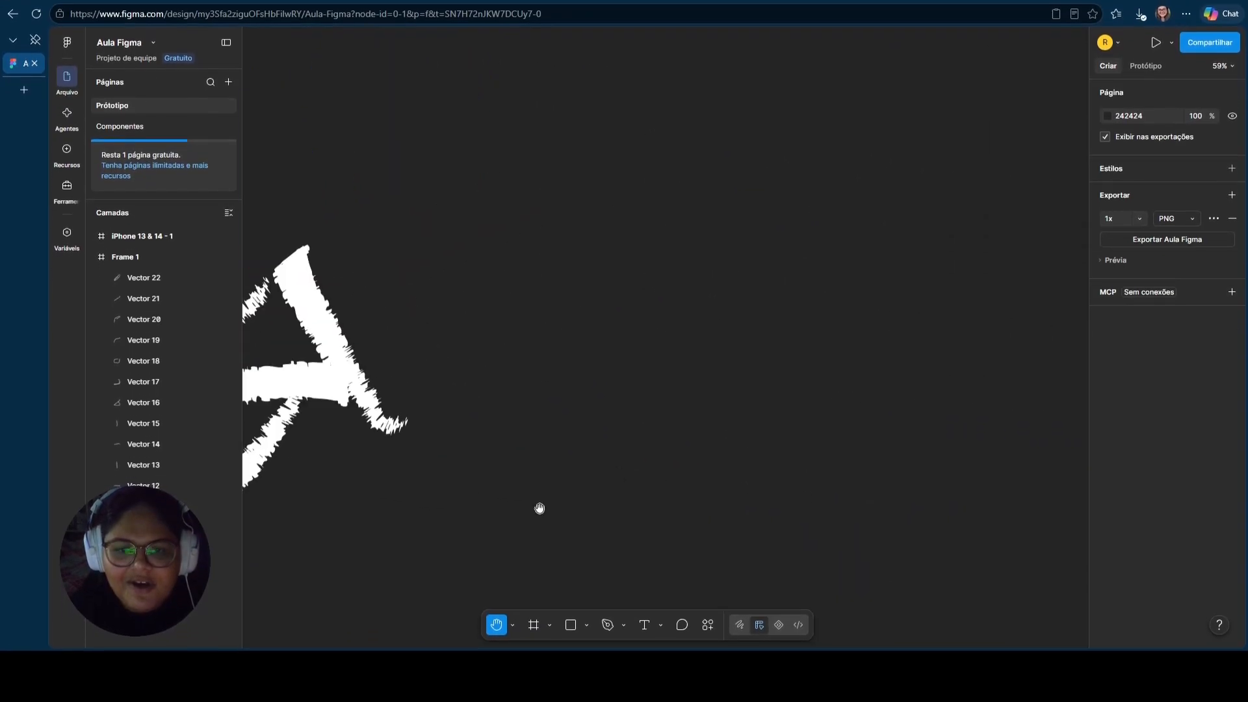
drag(839, 403, 583, 377)
drag(774, 413, 582, 405)
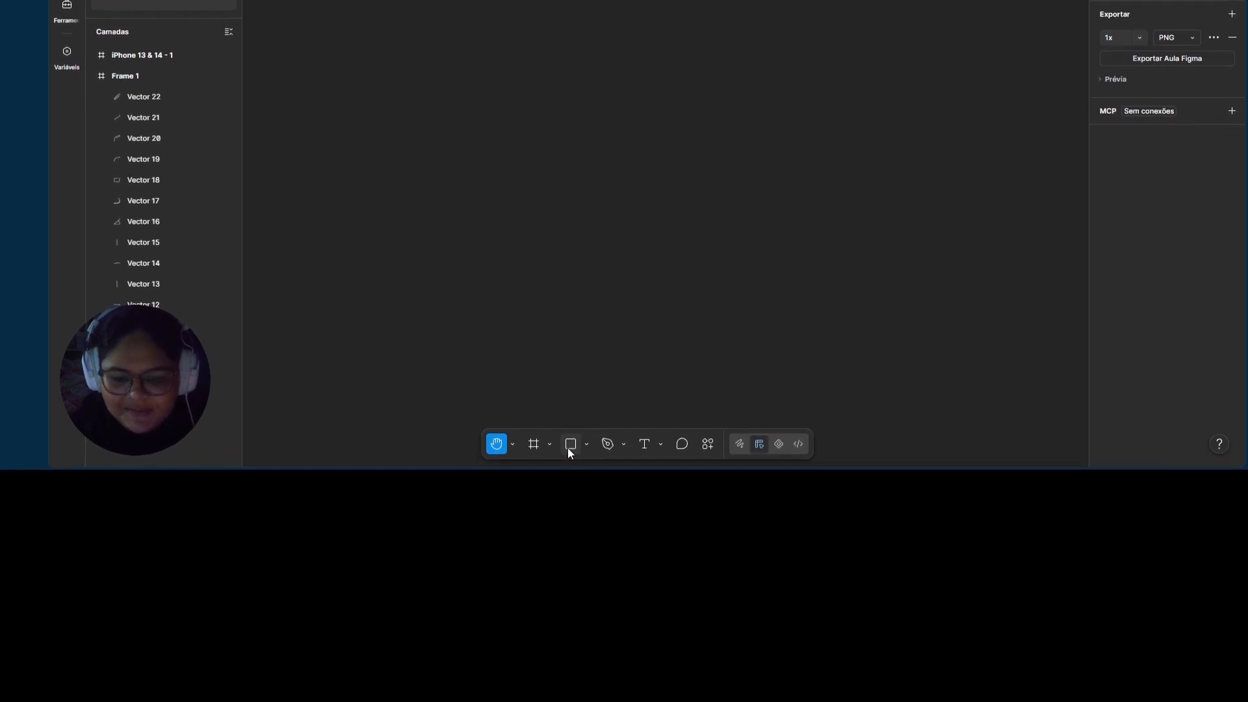
click(586, 444)
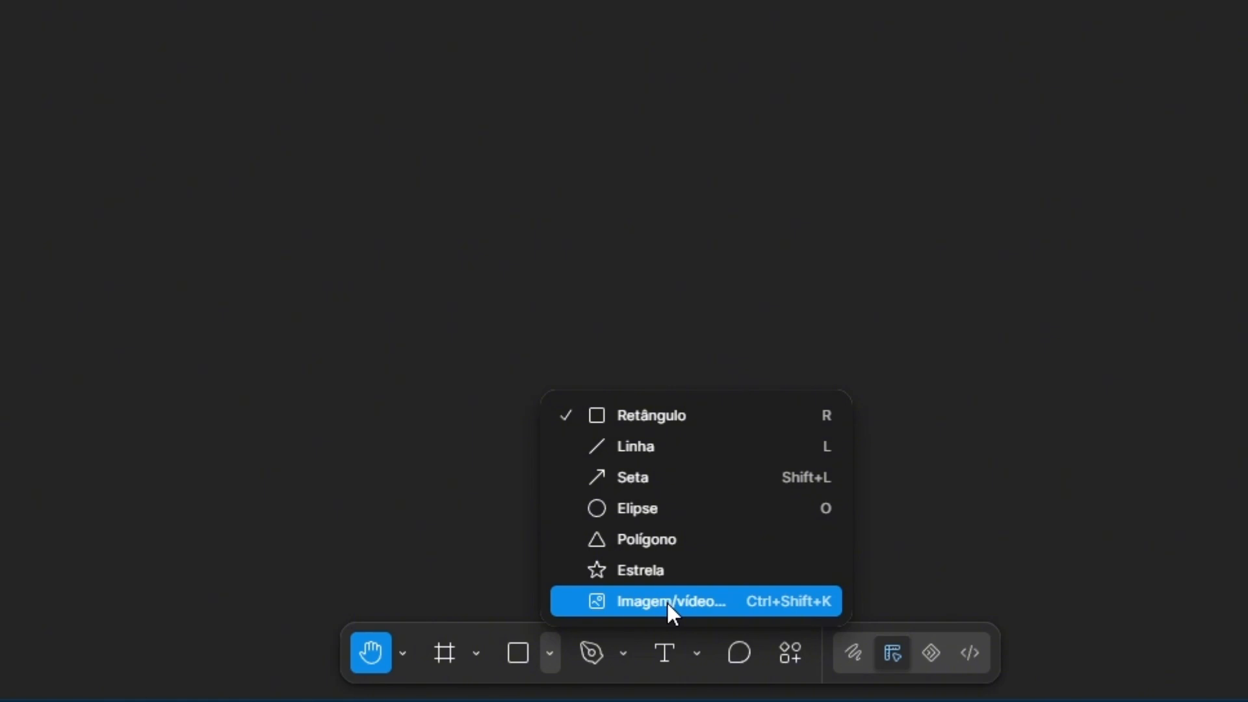
click(611, 415)
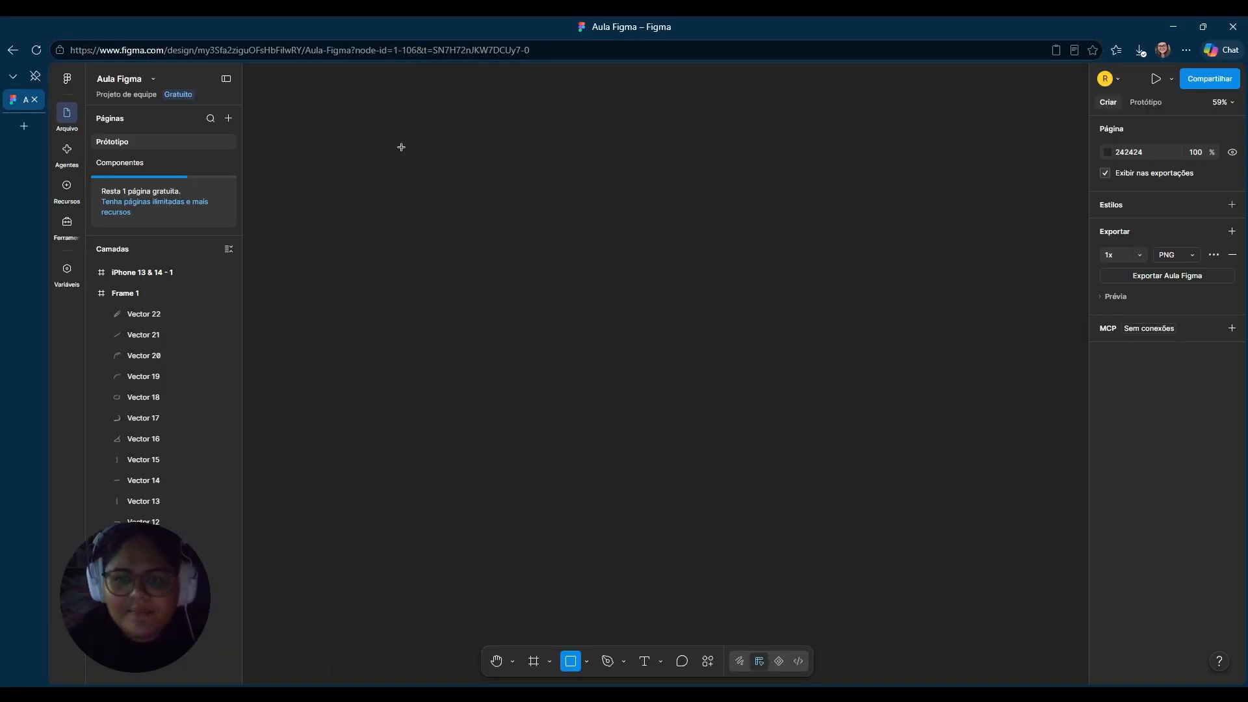
mouse_move(362, 116)
mouse_down()
mouse_move(813, 228)
mouse_move(926, 202)
mouse_move(974, 257)
mouse_move(299, 325)
mouse_move(897, 131)
mouse_move(804, 504)
mouse_move(806, 198)
mouse_move(1000, 329)
mouse_move(1039, 172)
mouse_move(987, 295)
mouse_up()
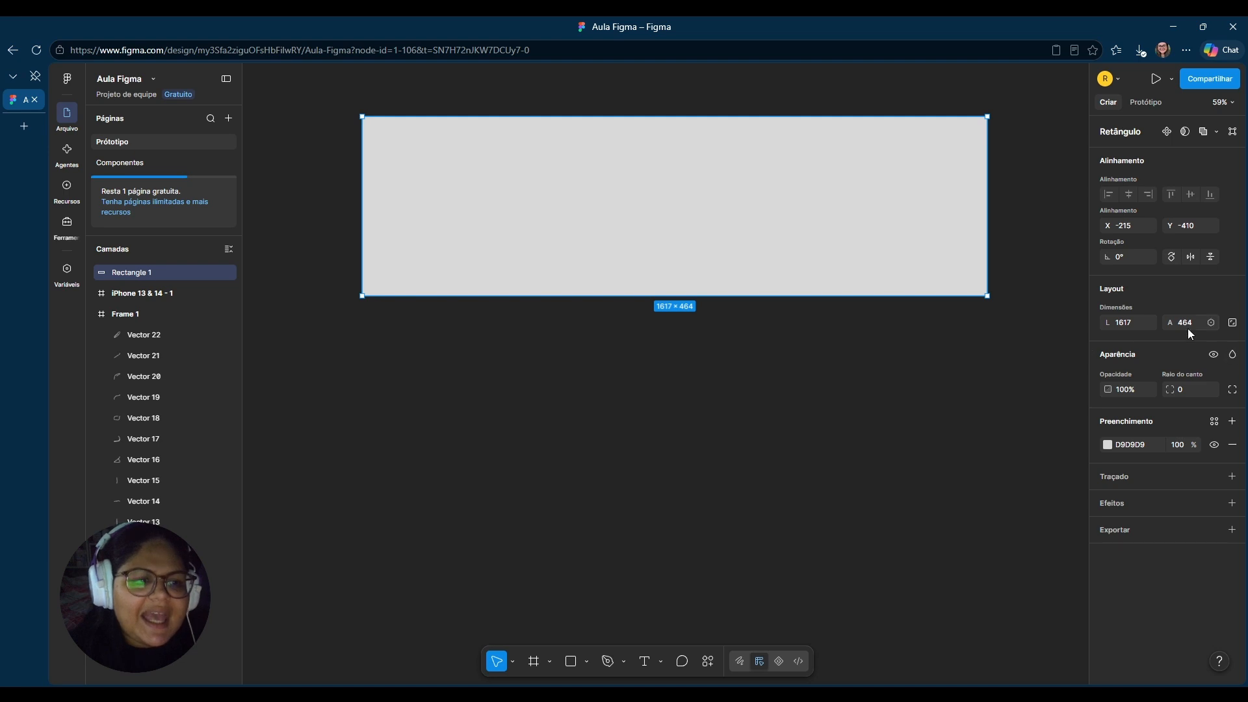
- Move the rectangle up and left to about X -274, Y -460 and deselect it
drag(738, 209, 616, 162)
click(532, 457)
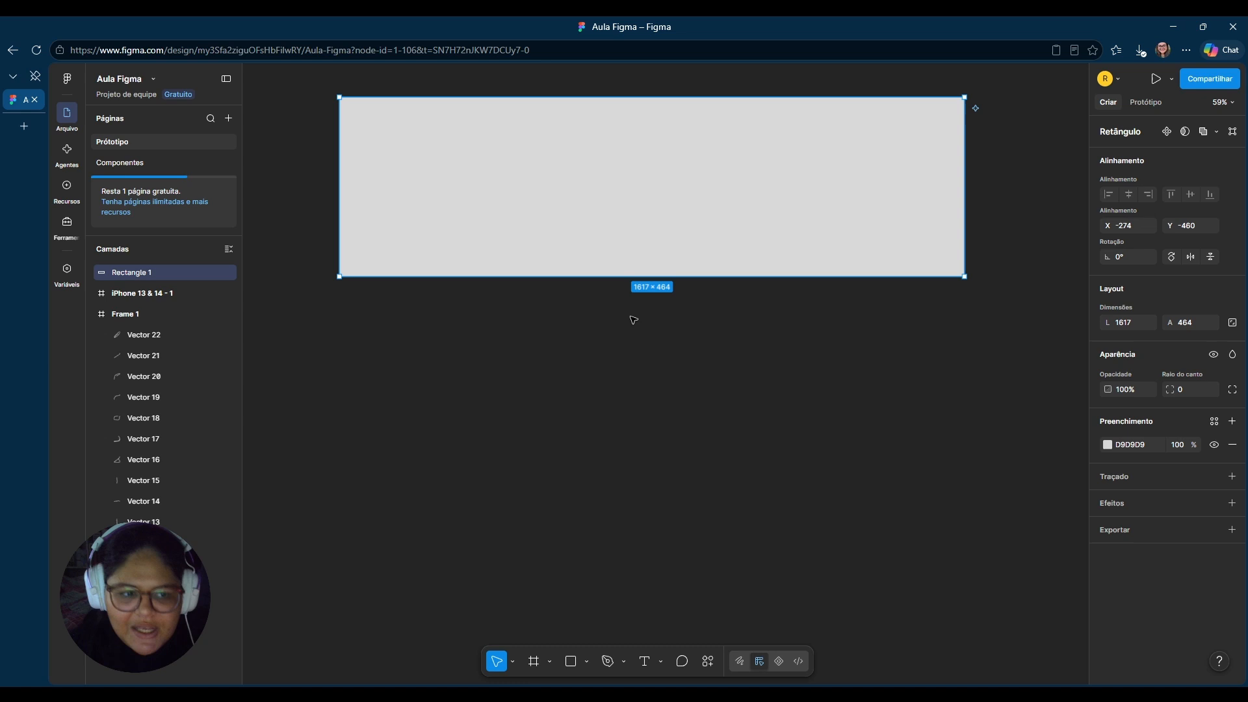
click(593, 359)
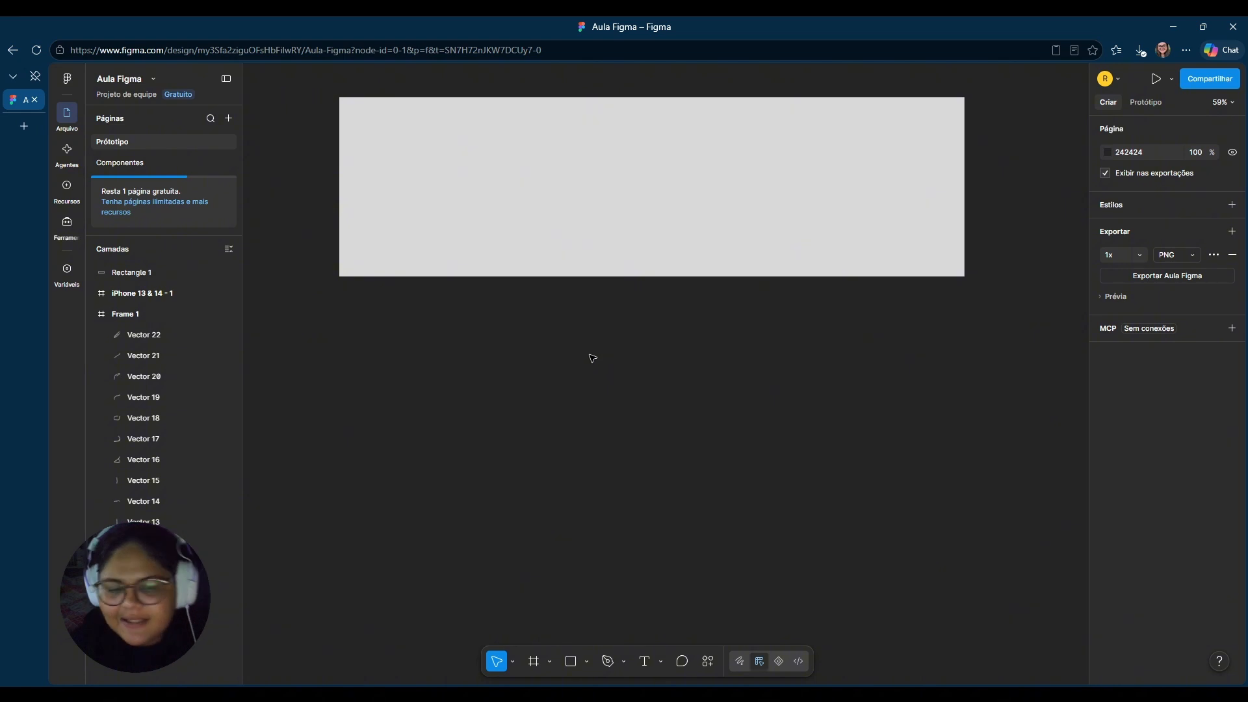
- Draw a square about 341 × 341 below the rectangle and move it into line with the rectangle's right edge
key(r)
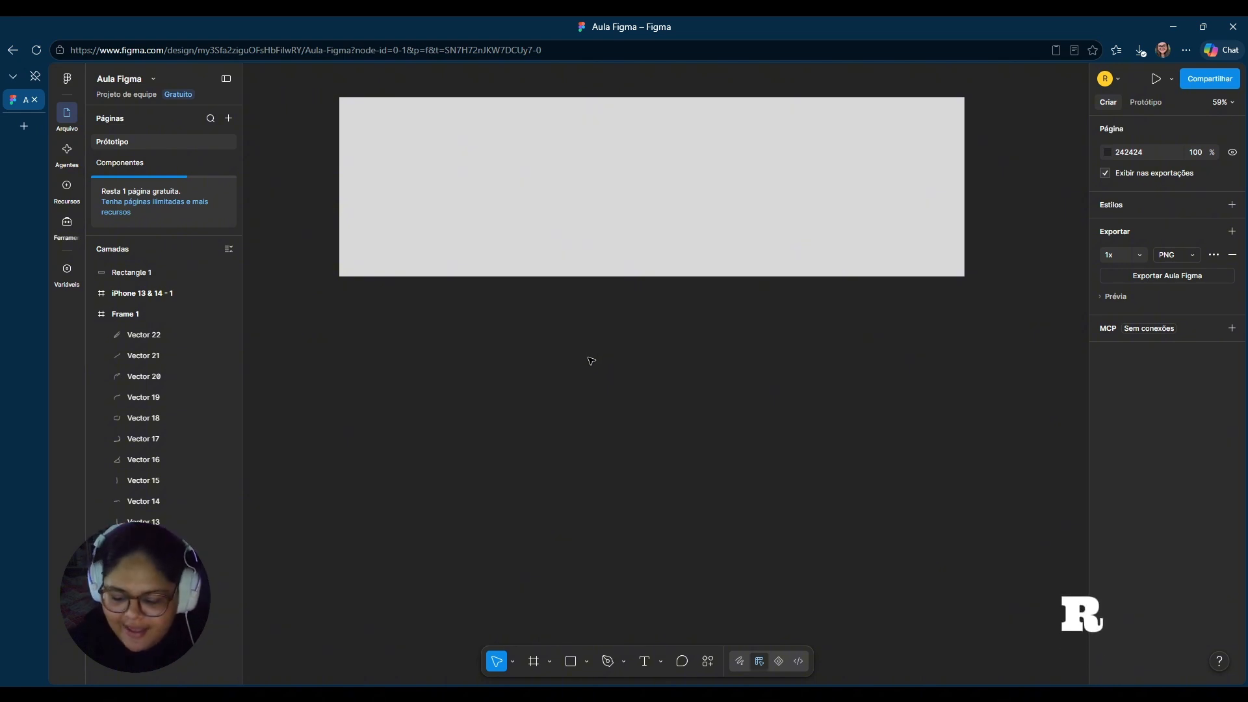
drag(338, 306, 471, 429)
key(shift)
click(478, 362)
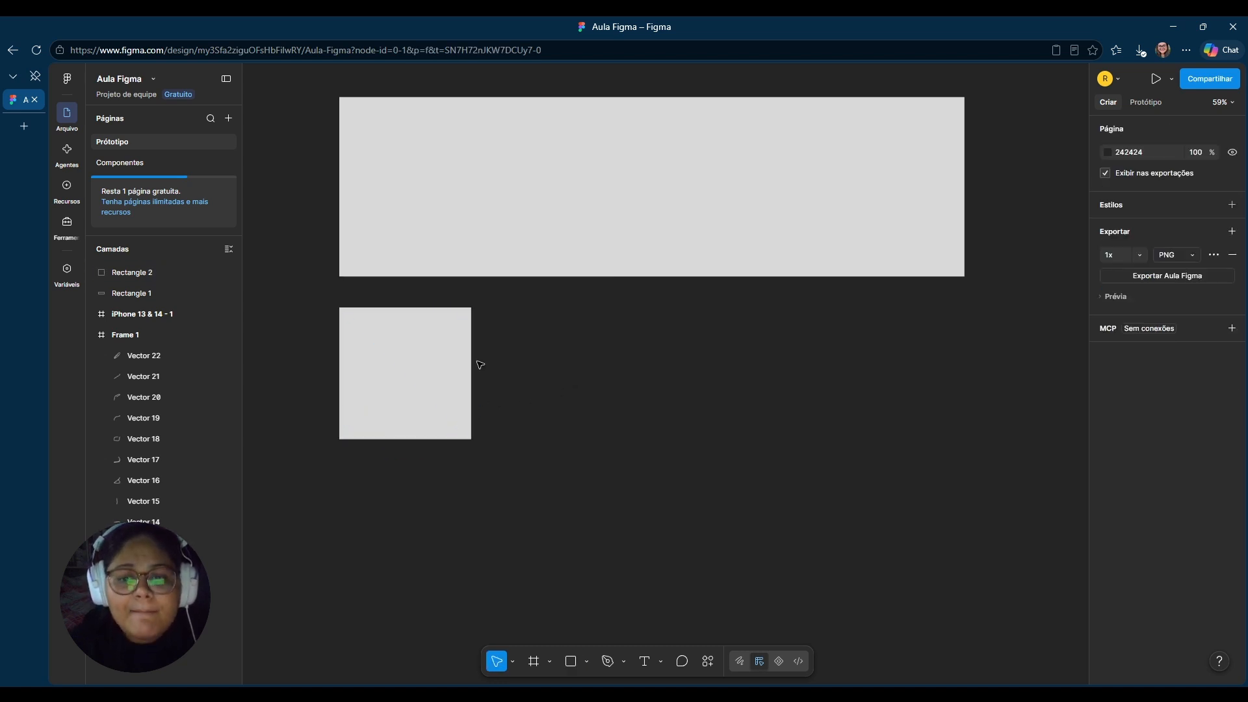
click(393, 368)
drag(405, 354, 895, 351)
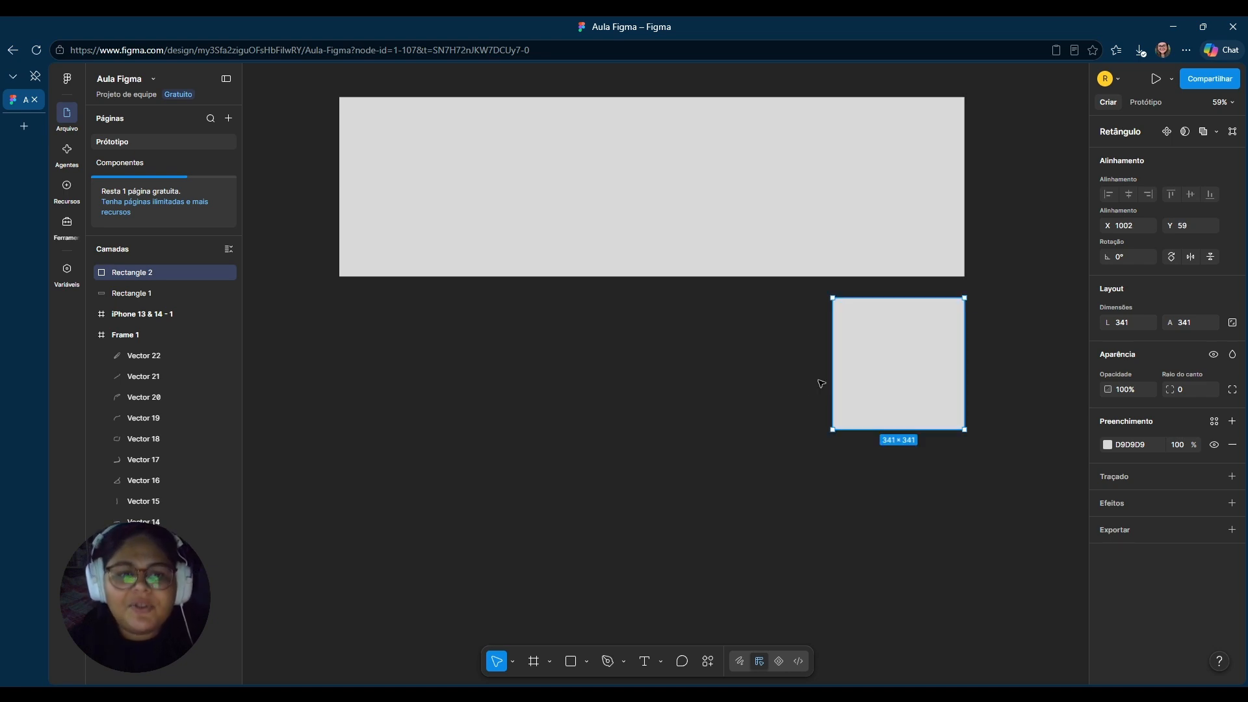
- Try stretching the square's left side out to about 1412 × 341 and undo the stretch
click(777, 394)
click(871, 369)
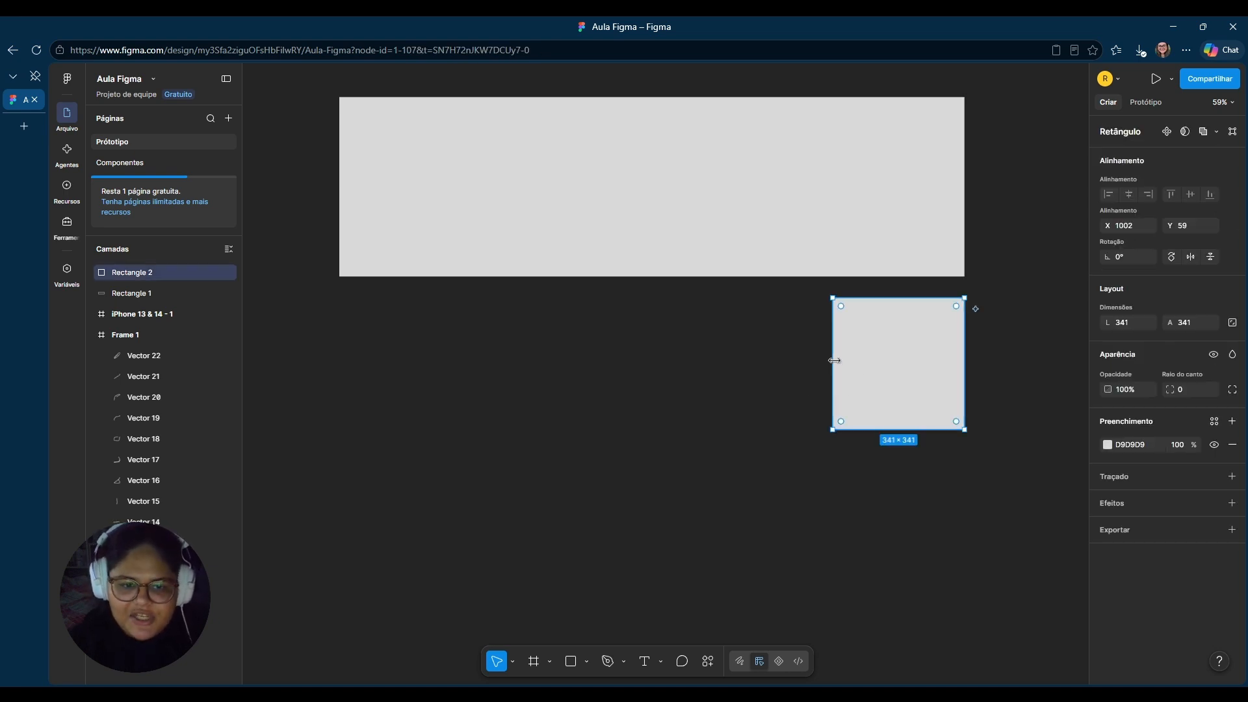
drag(834, 359, 419, 358)
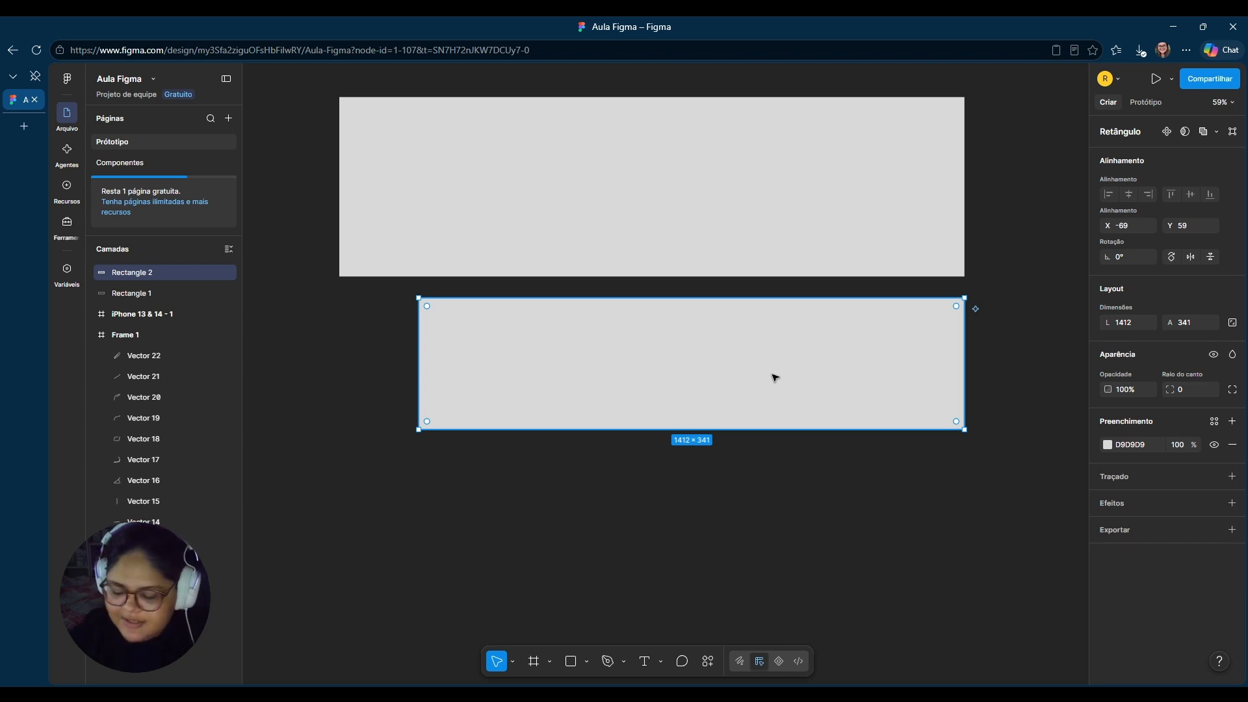
key(ctrl+z)
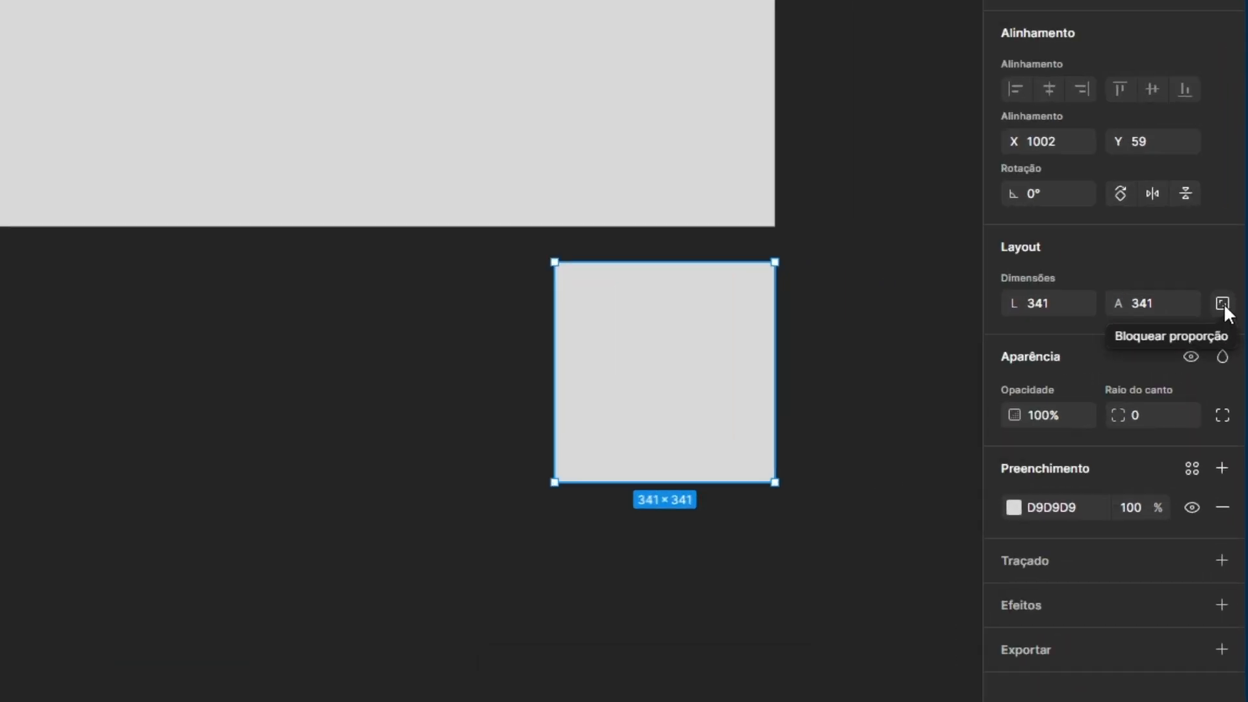
- Lock the square's aspect ratio and enlarge it proportionally to about 591 × 591
click(1223, 303)
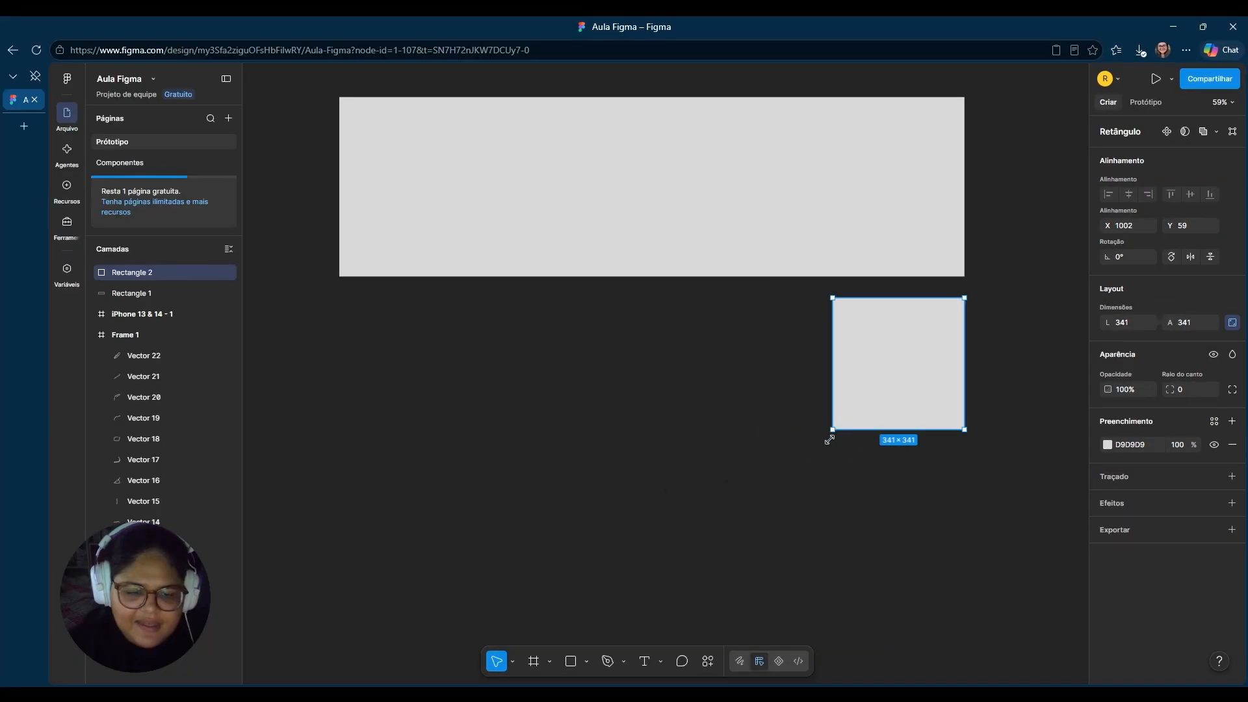
drag(829, 440, 736, 524)
drag(894, 371, 892, 366)
- Set the square's opacity to 15%
click(1147, 389)
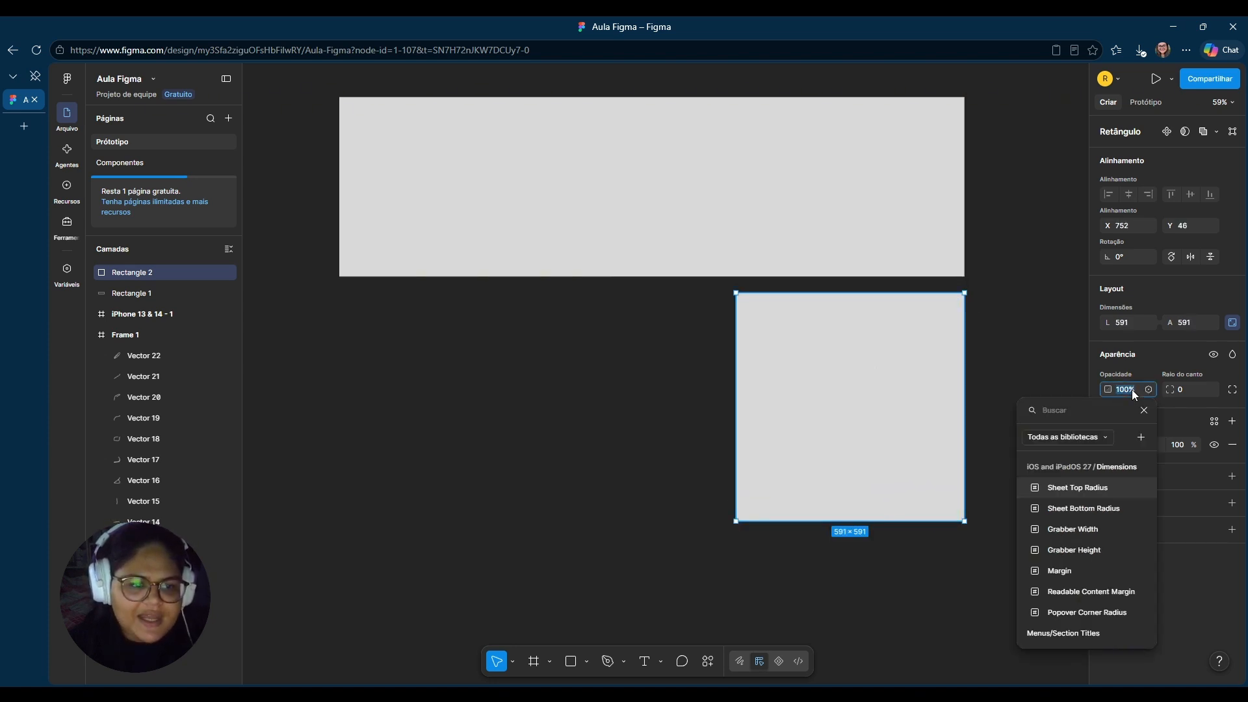
click(1145, 409)
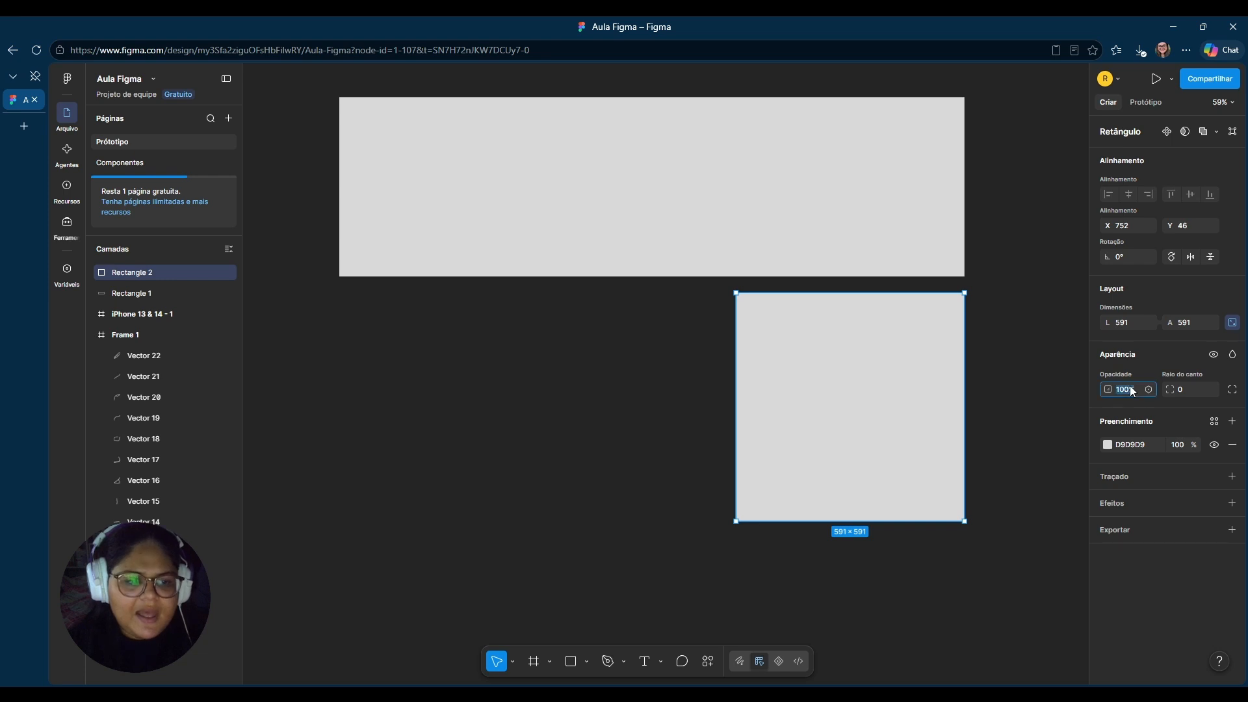
text(15)
key(Return)
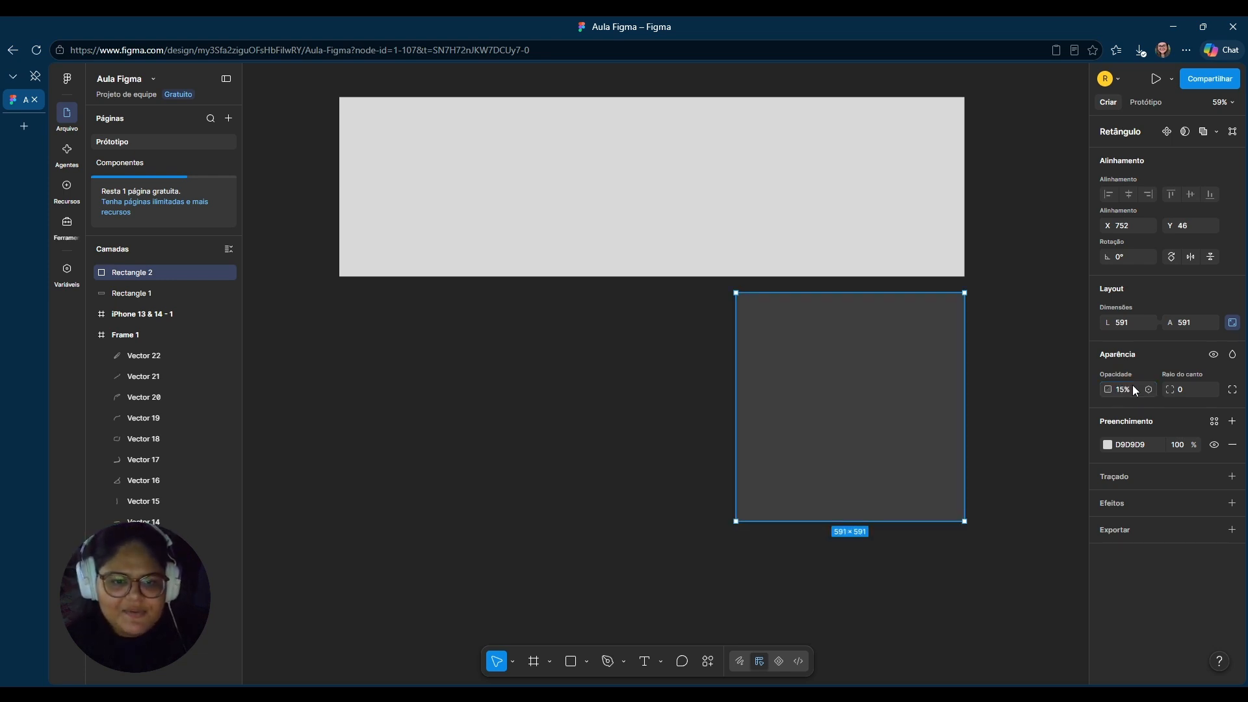
- Move the semi-transparent square so that it overlaps the lower-right corner of the wide rectangle
drag(872, 395, 865, 438)
right_click(863, 435)
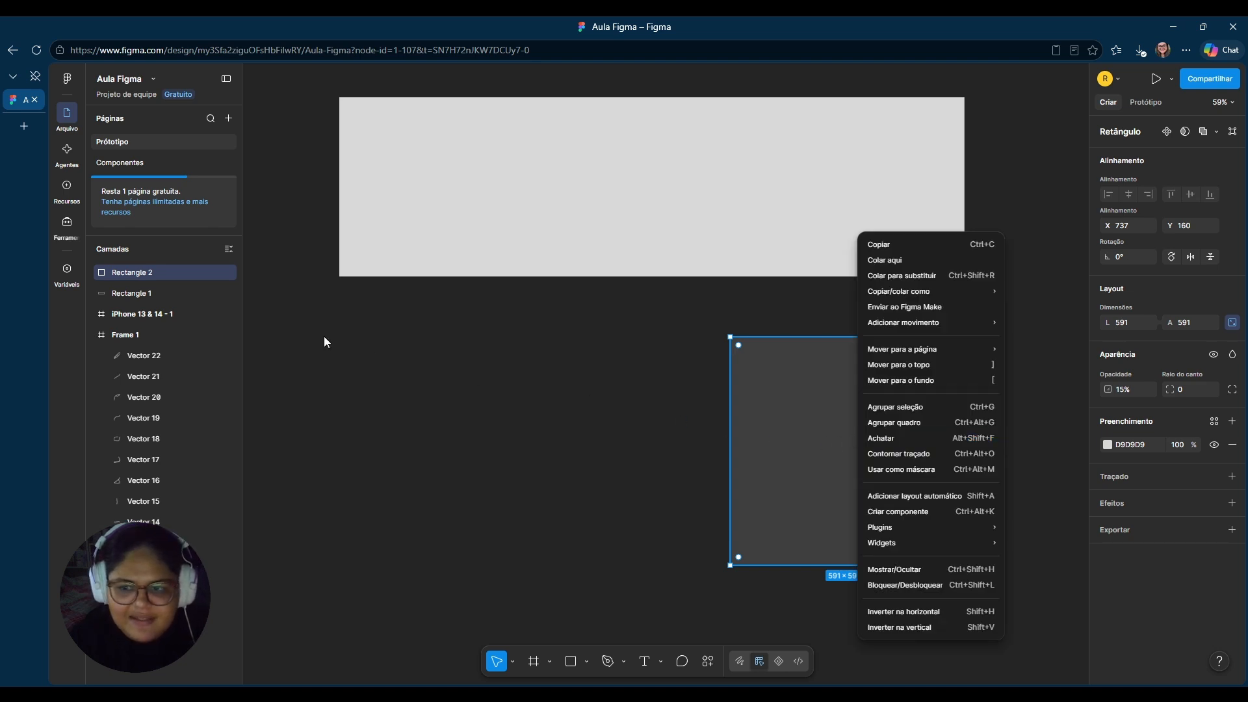
click(946, 379)
drag(848, 450, 897, 291)
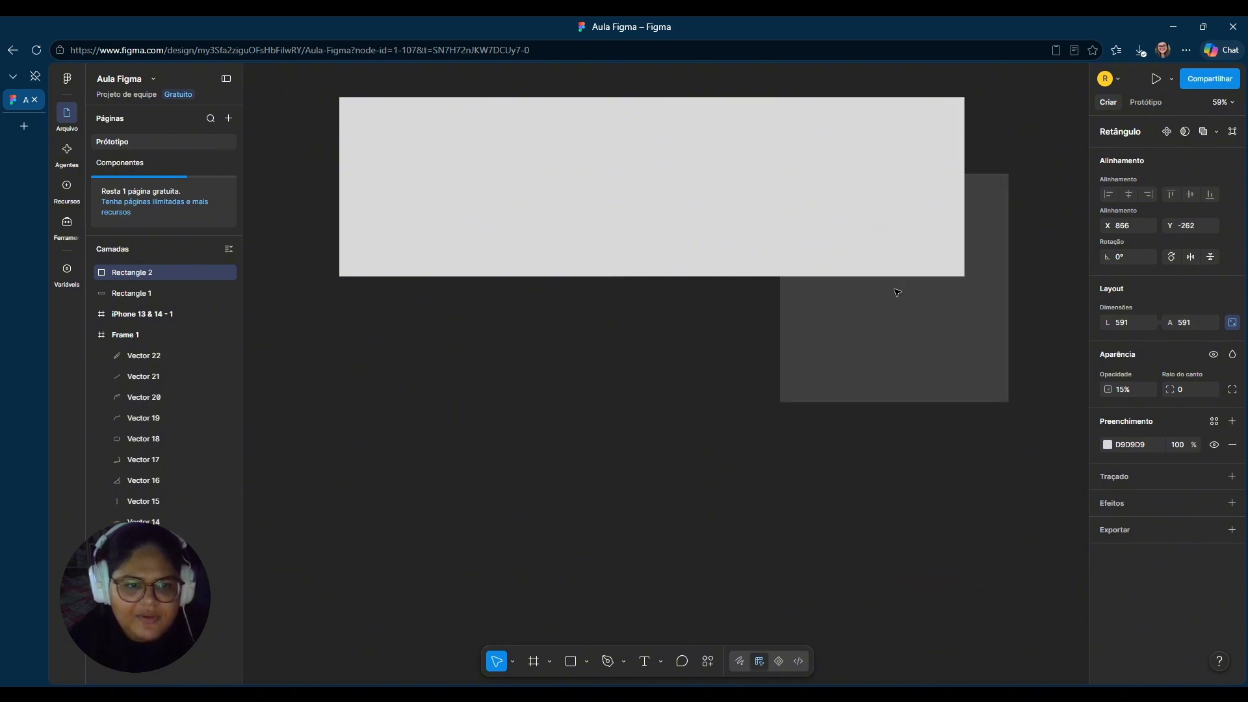
- Change the square's solid fill to light red FF6C6C and deselect it
click(1107, 445)
drag(1030, 447, 1021, 391)
click(693, 437)
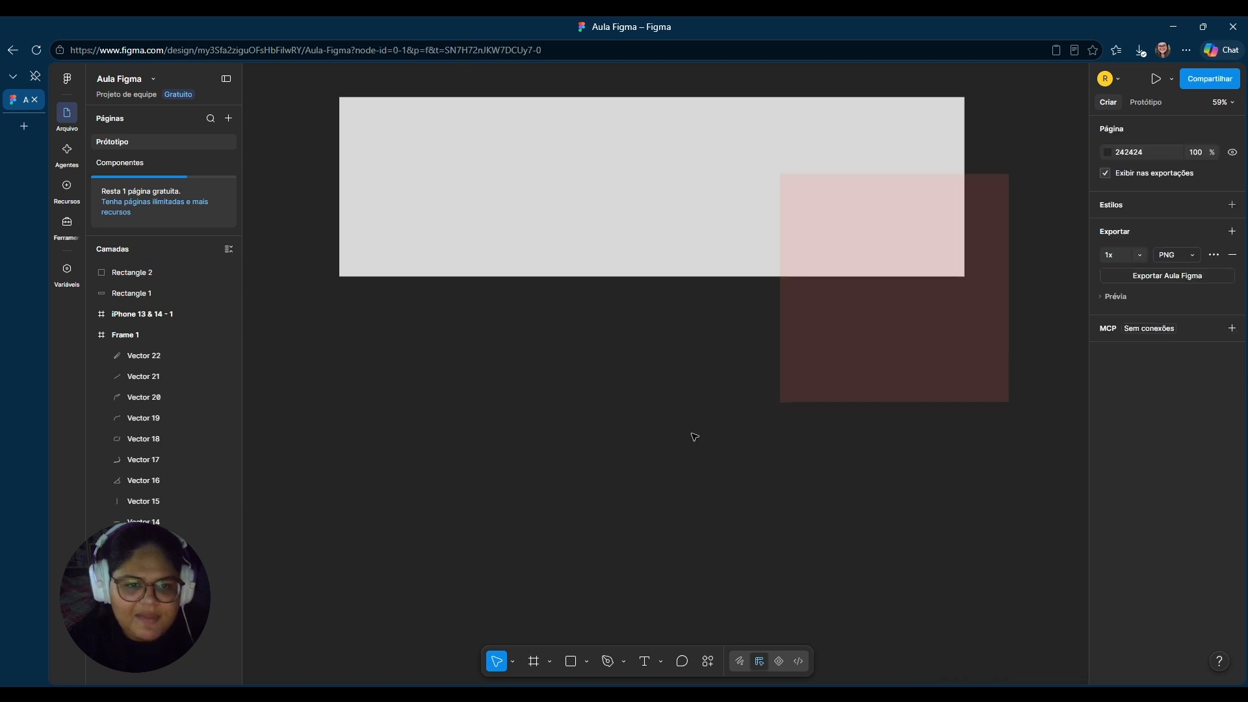
- Move the red square off the wide rectangle to directly below its right end
scroll(728, 445, up, 2)
drag(861, 357, 791, 638)
drag(819, 577, 841, 460)
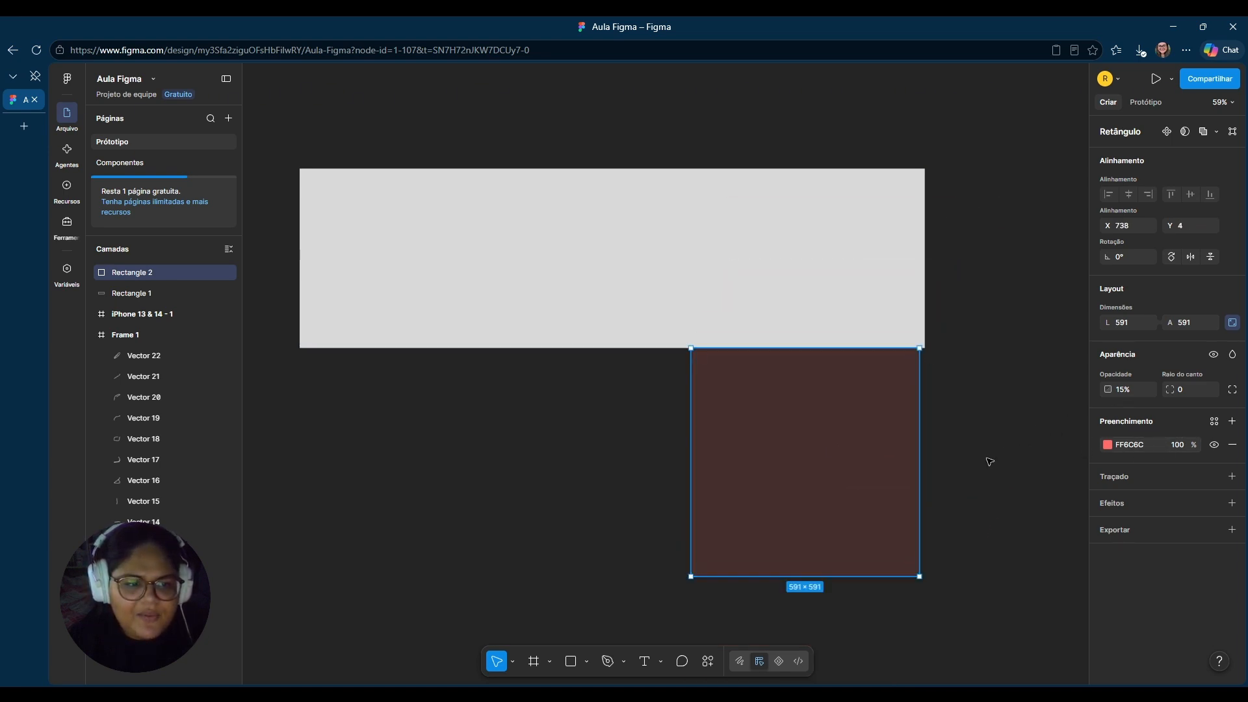
click(1003, 373)
- Move the square slightly down and left and set its opacity to 100%
click(855, 428)
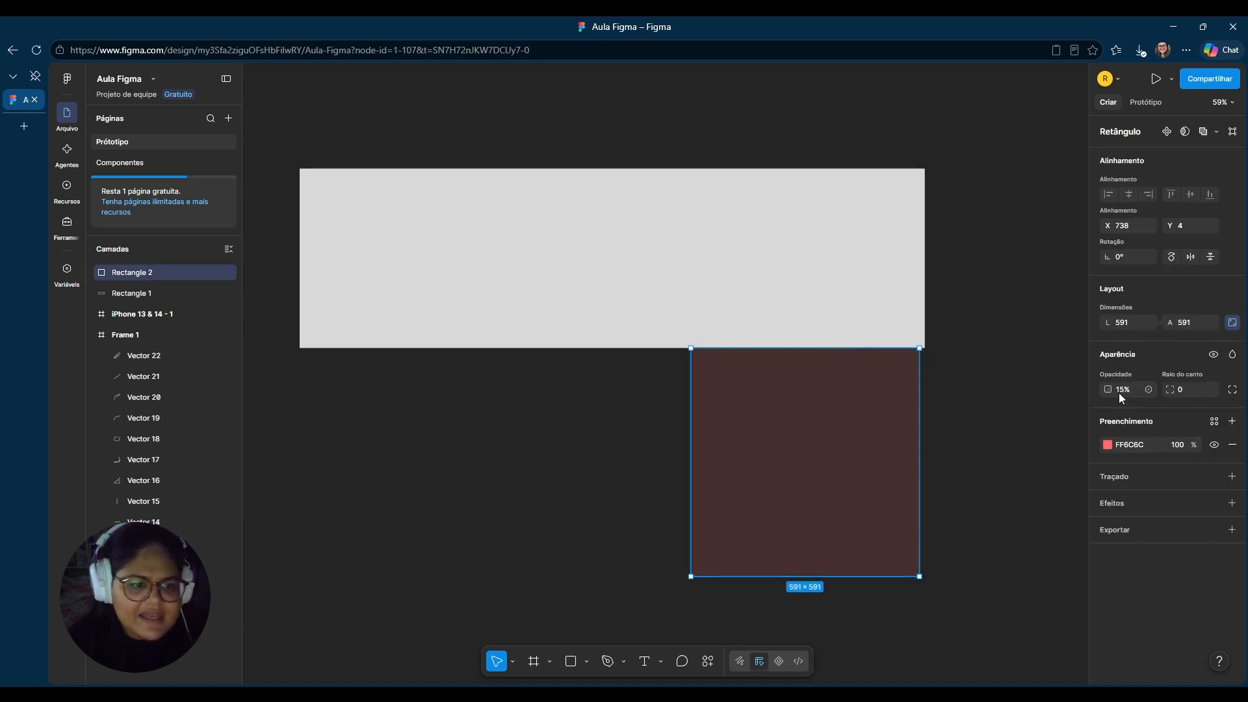
drag(847, 427, 833, 445)
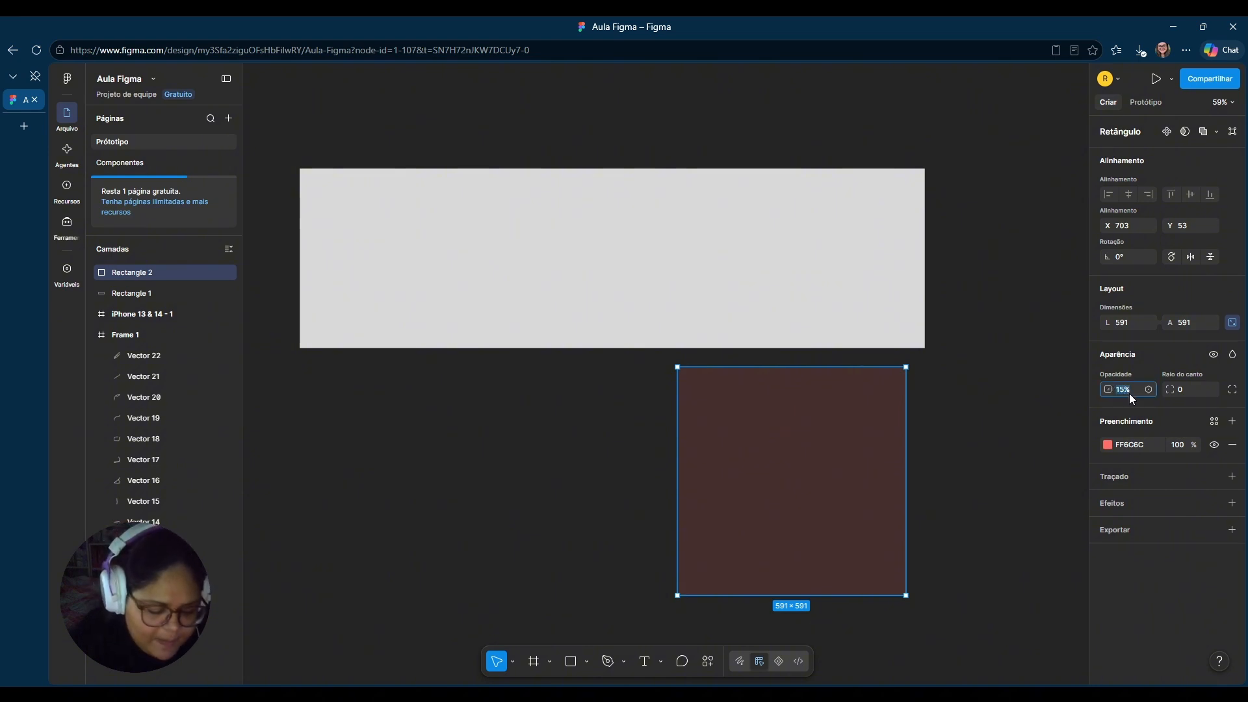
key(Return)
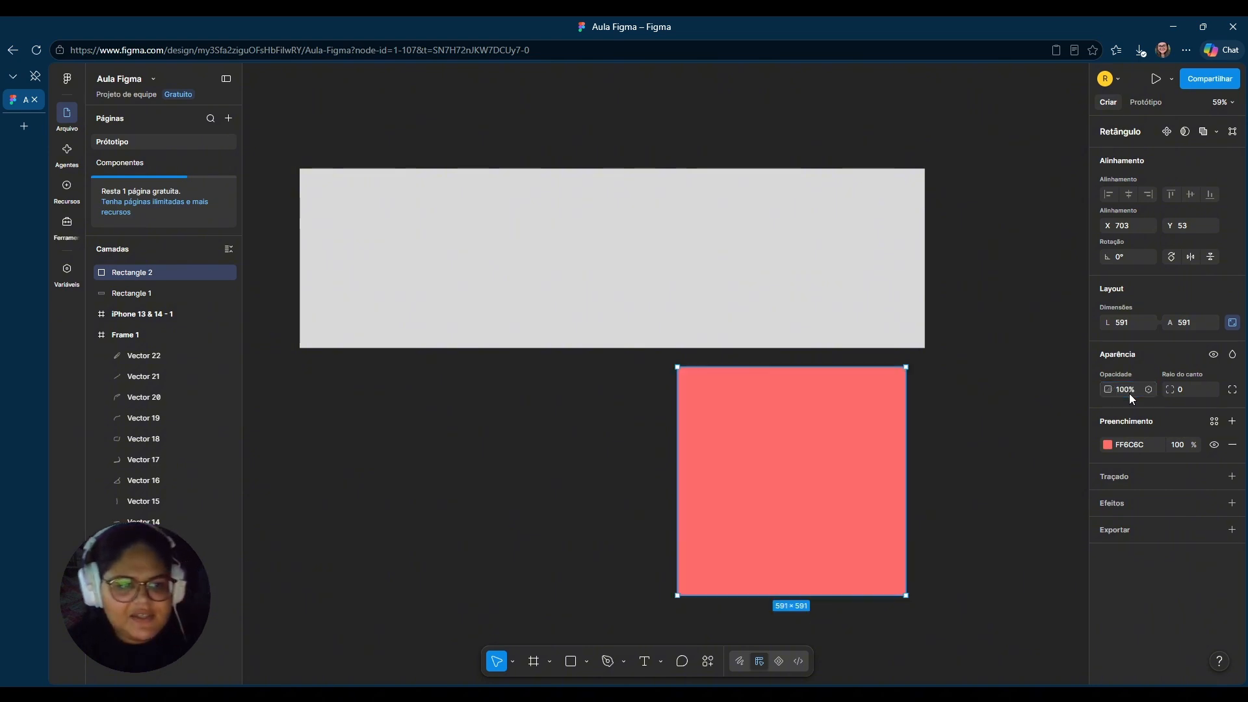
- Round the red square's corners with a corner radius of 35
click(962, 399)
drag(883, 419, 879, 420)
drag(1165, 388, 881, 486)
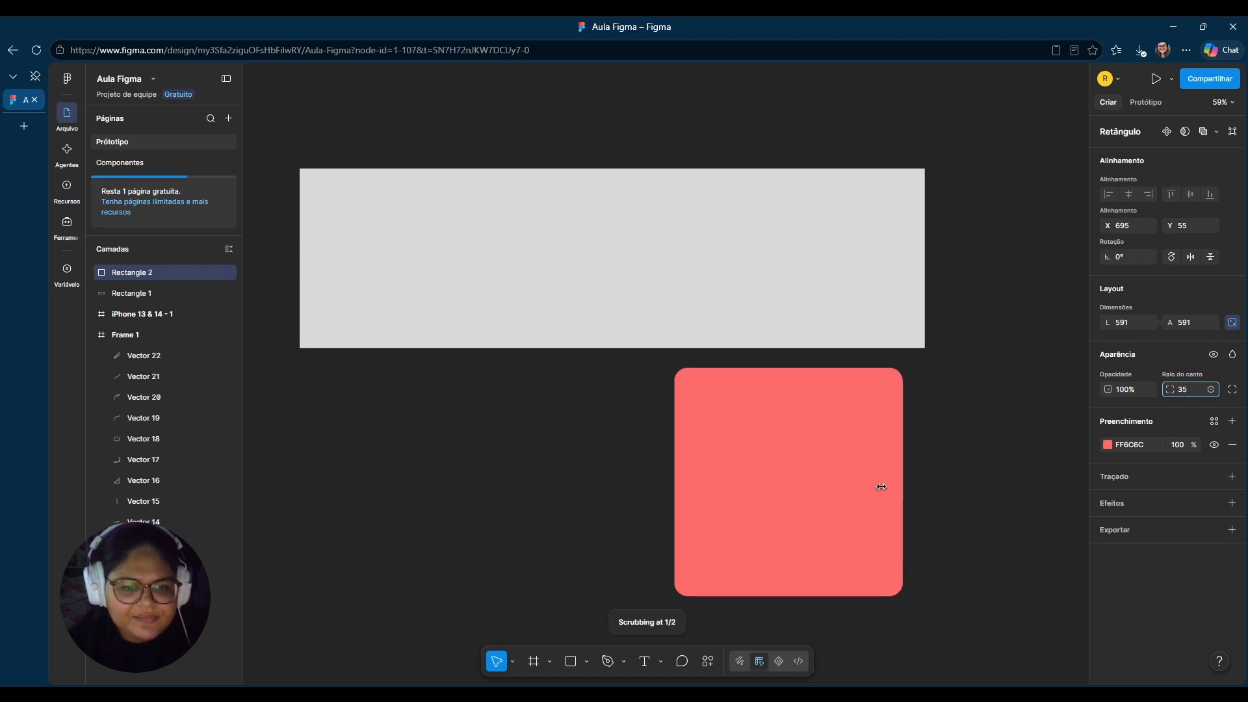
- Try out a darker red B33434, a linear gradient, a pattern and an image as the square's fill
click(1107, 444)
drag(1024, 487, 1039, 459)
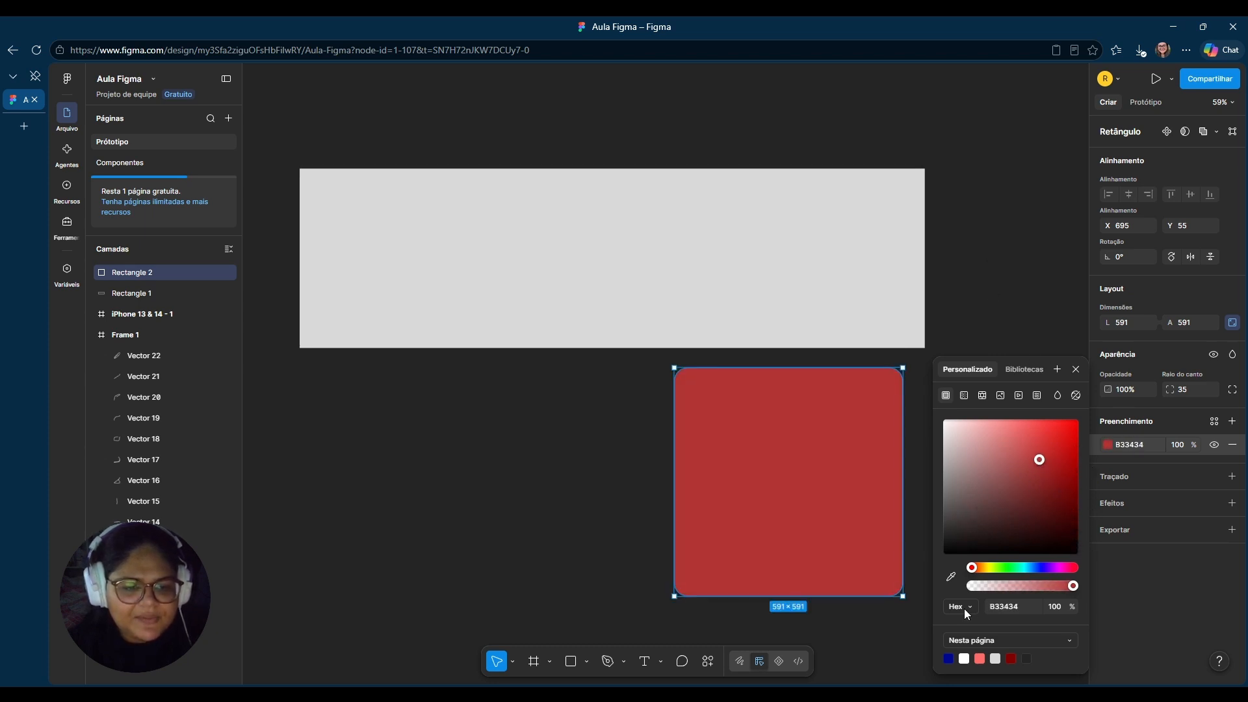
click(958, 396)
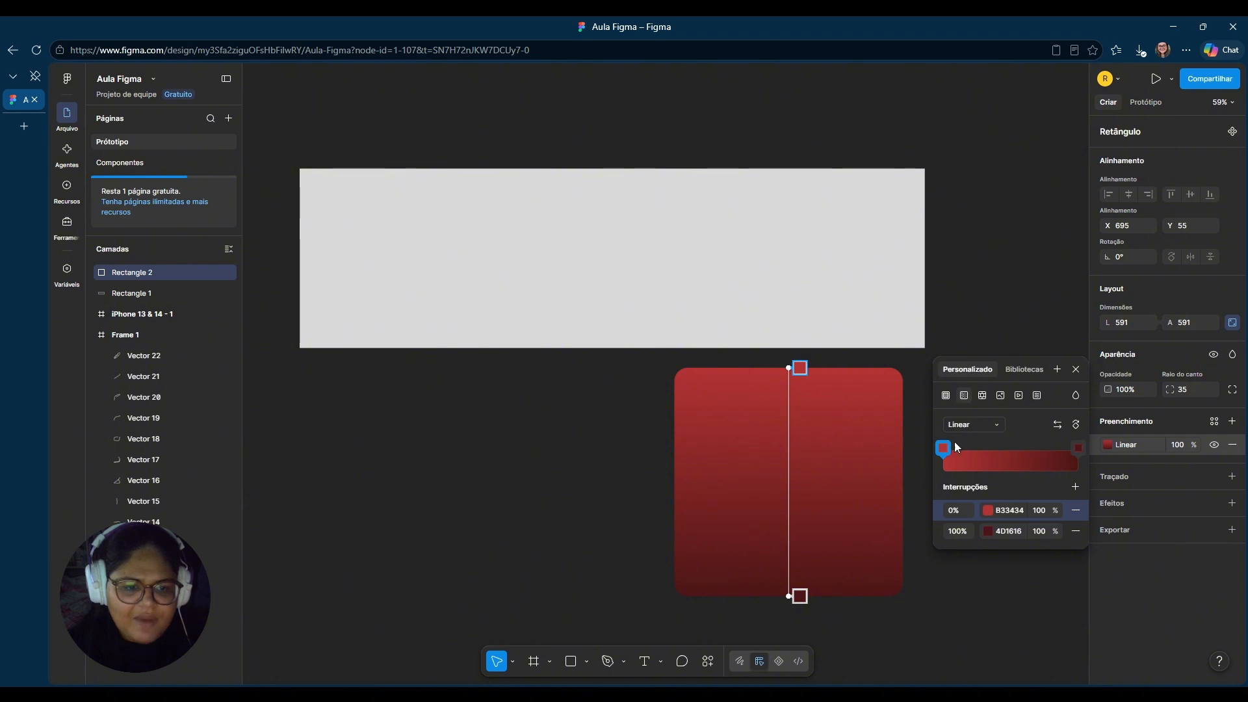
click(982, 395)
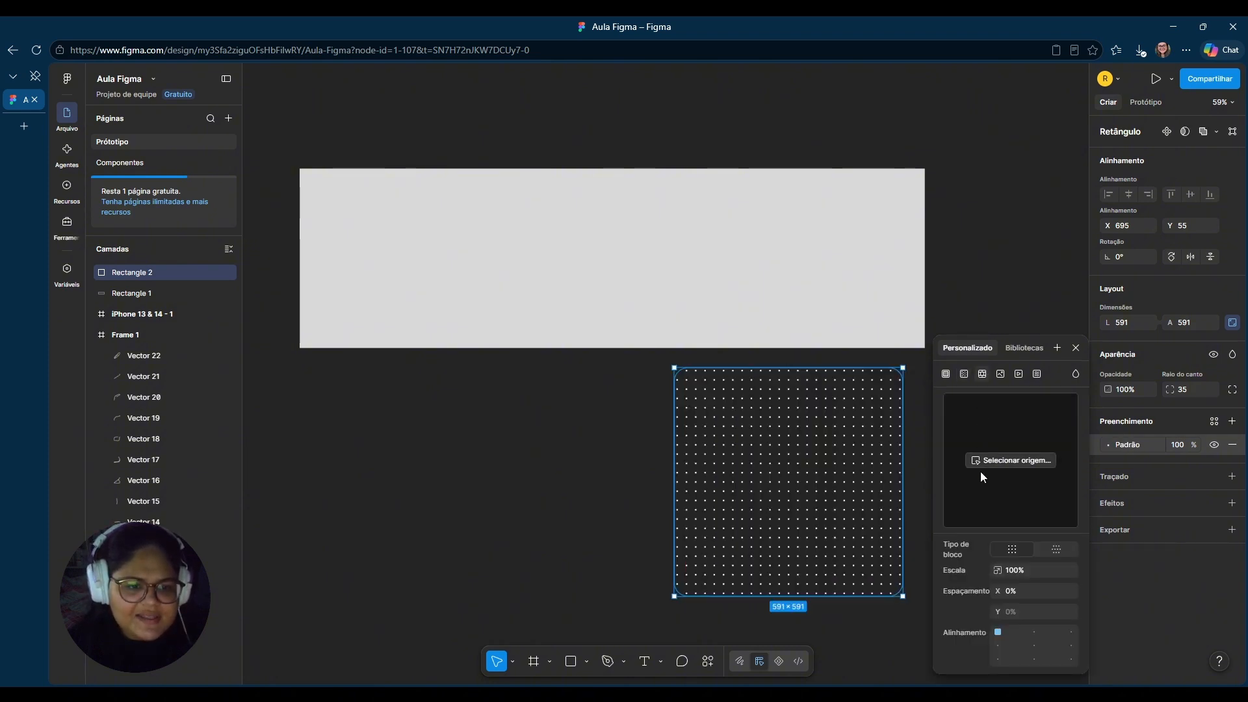
click(998, 375)
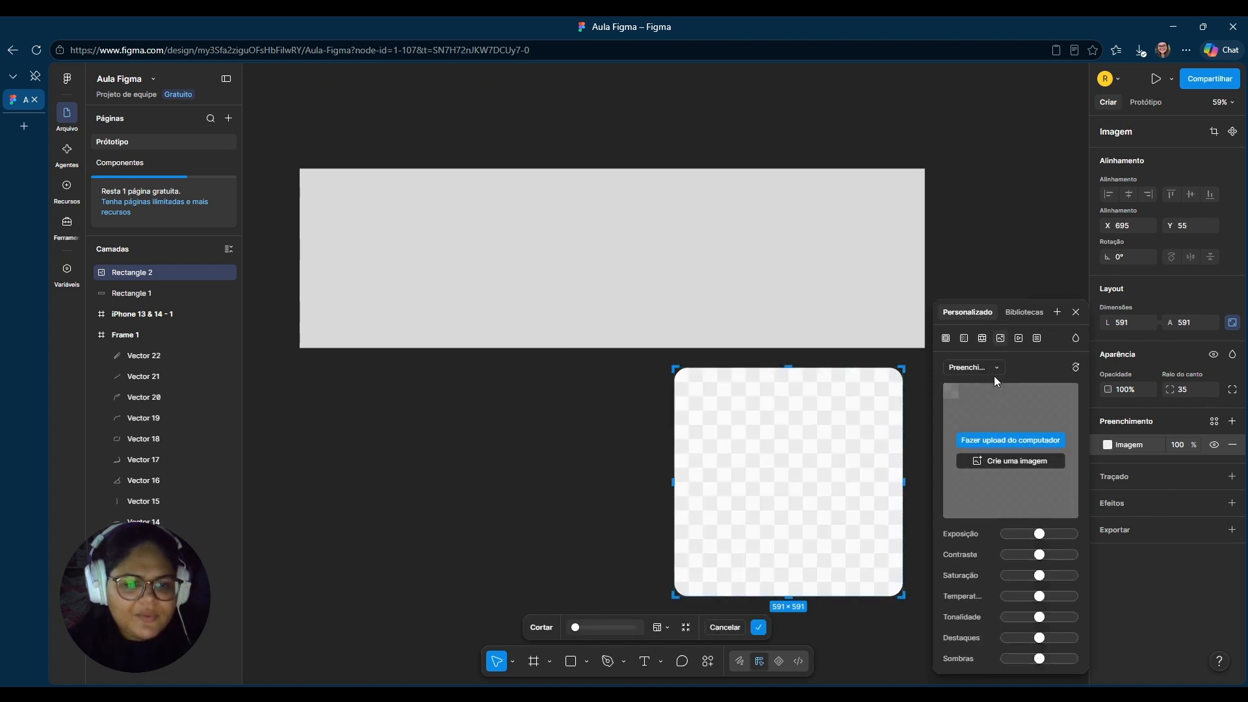
- Apply the Mesh gradient shader fill to the square and adjust its tessellation to 111
click(1037, 339)
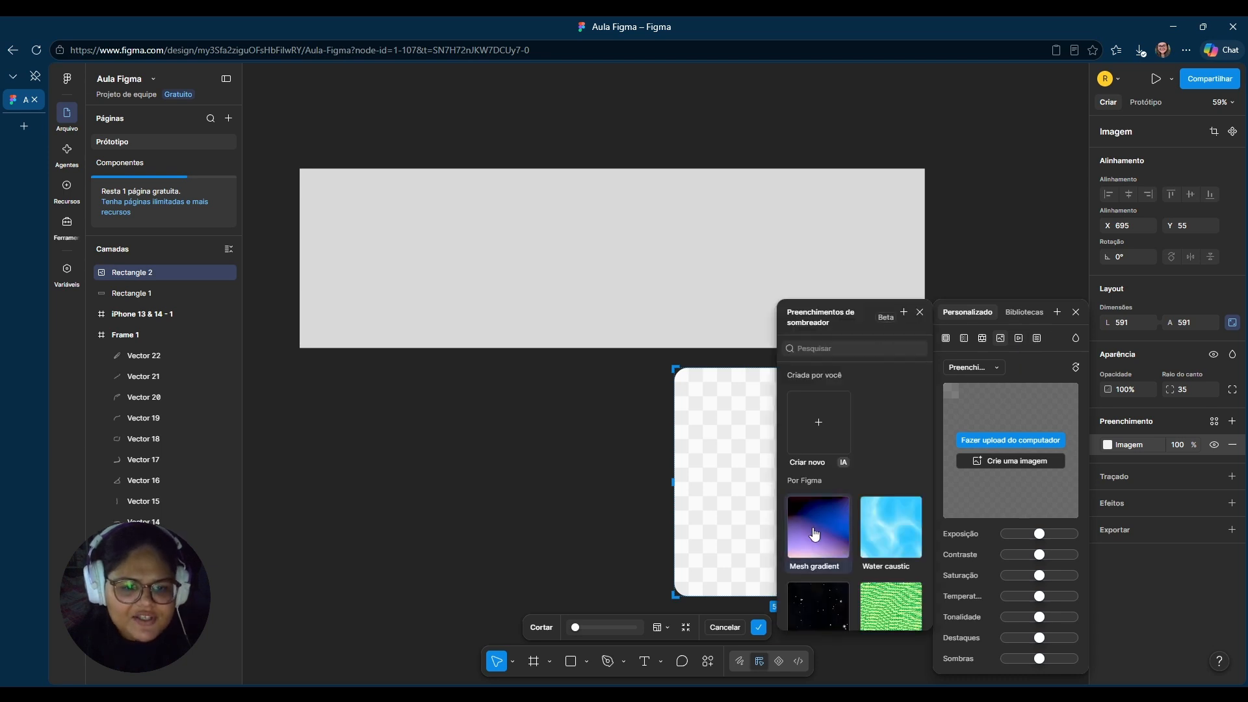
click(920, 314)
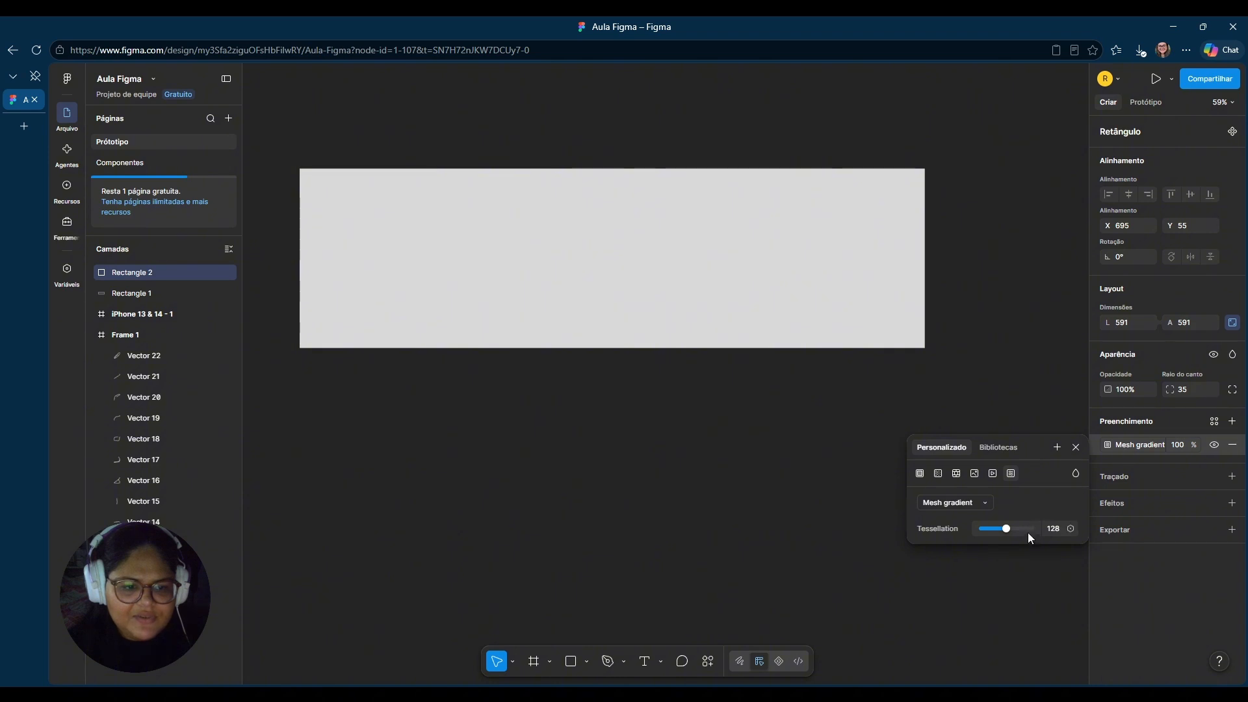
drag(1005, 531, 1025, 529)
mouse_move(758, 485)
mouse_down()
mouse_move(728, 323)
mouse_move(779, 364)
mouse_move(750, 508)
mouse_up()
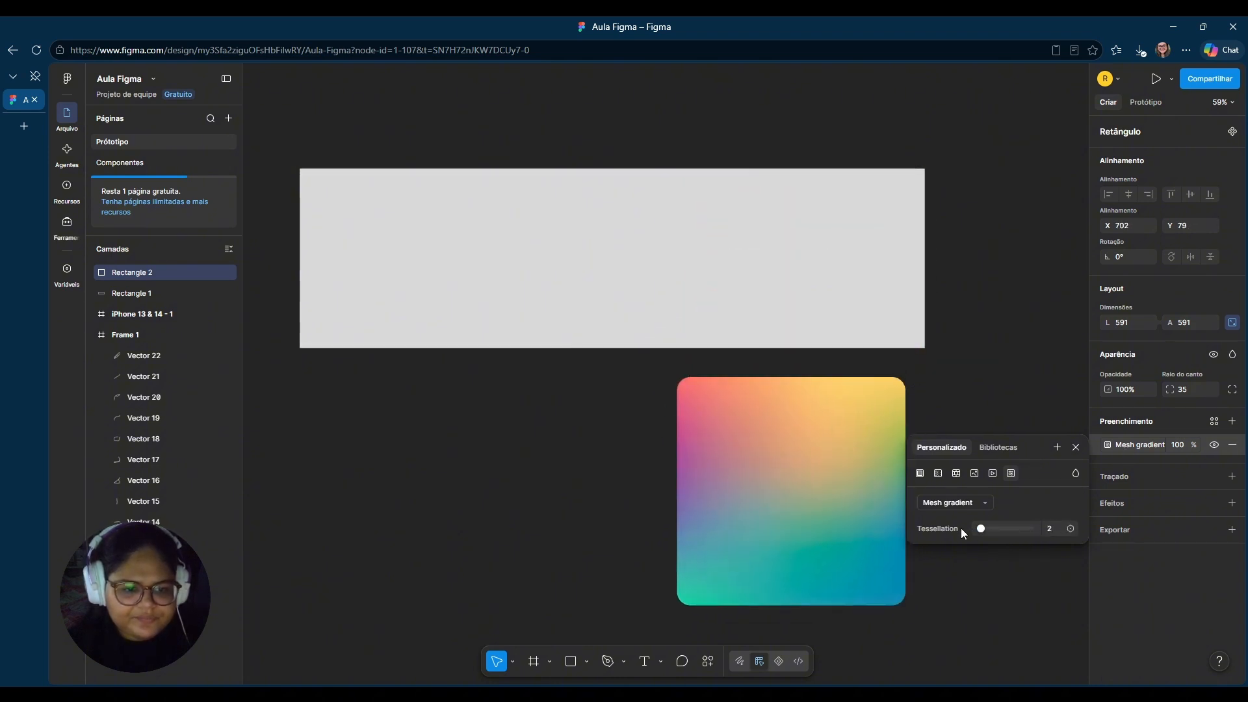
drag(961, 528, 1004, 529)
click(981, 502)
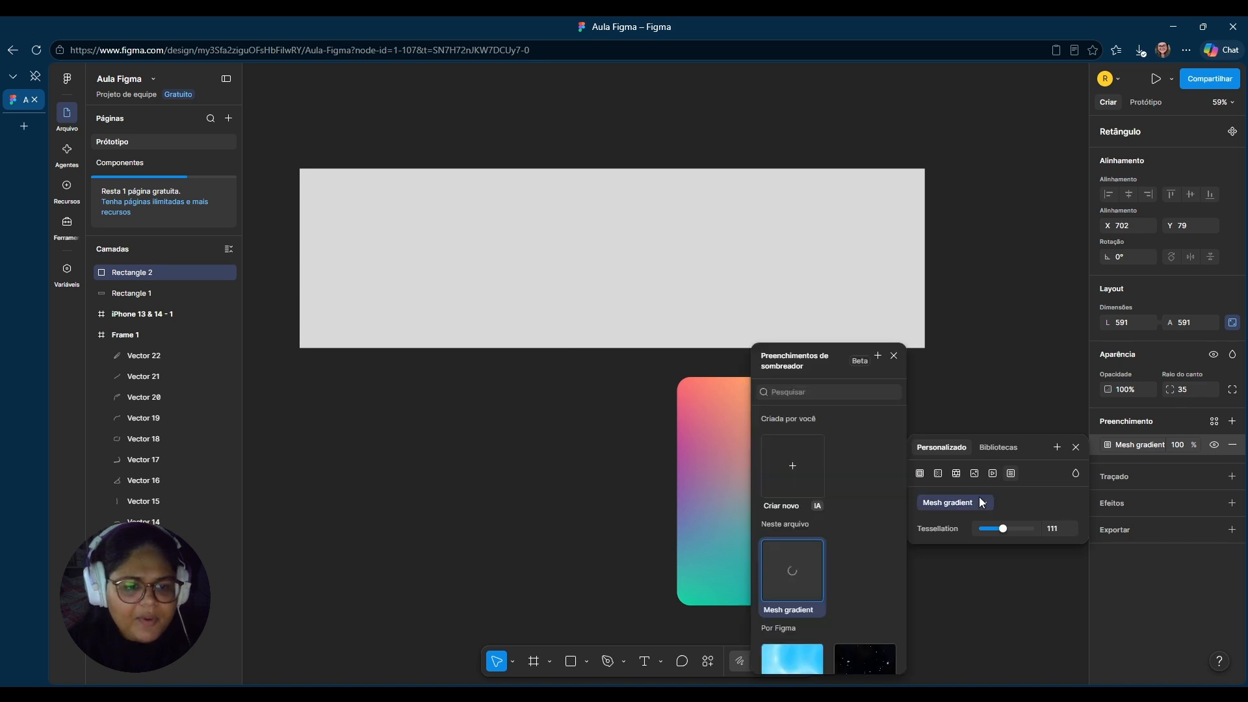
click(982, 502)
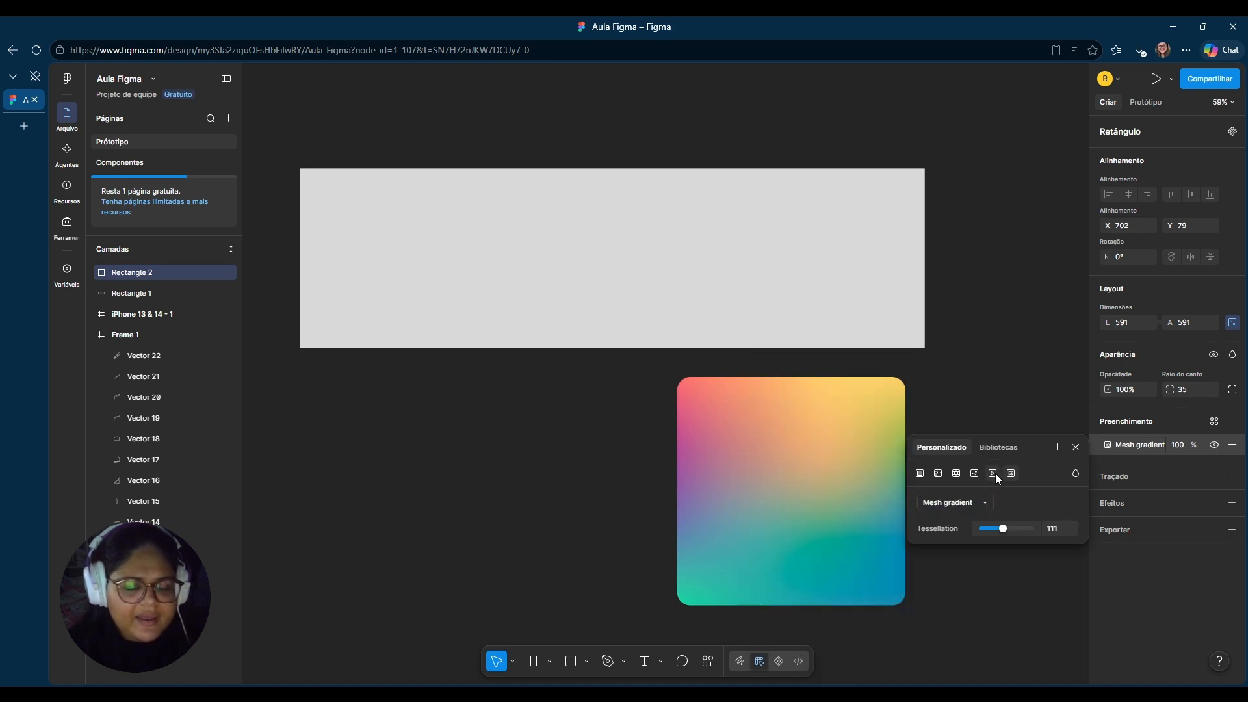
- Try out a video fill on the square and replace it with a solid red BF2727 fill
click(994, 473)
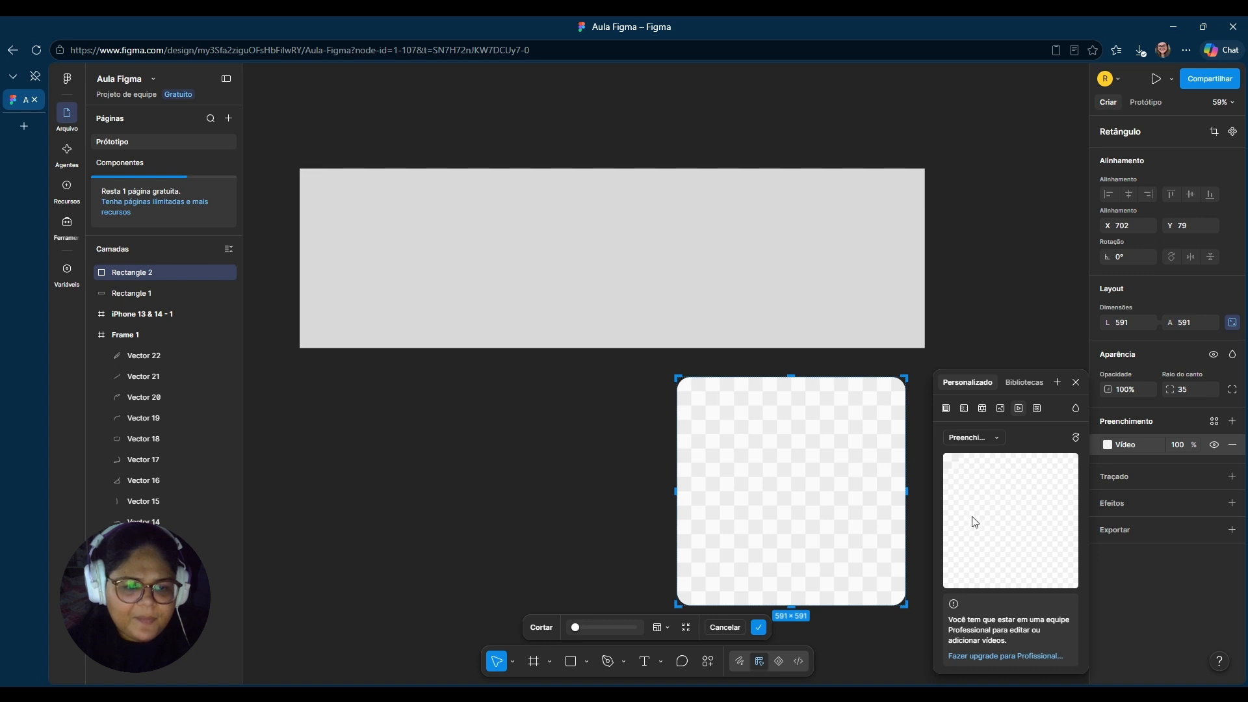
drag(948, 616, 944, 584)
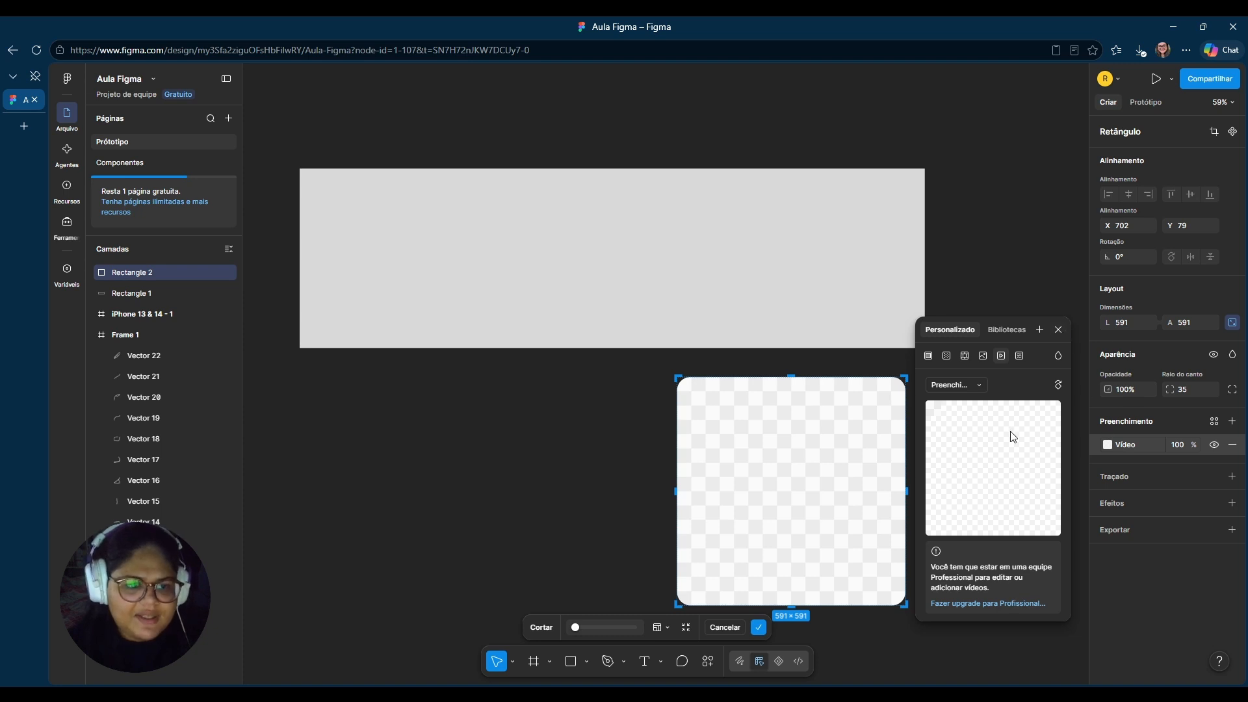
click(928, 356)
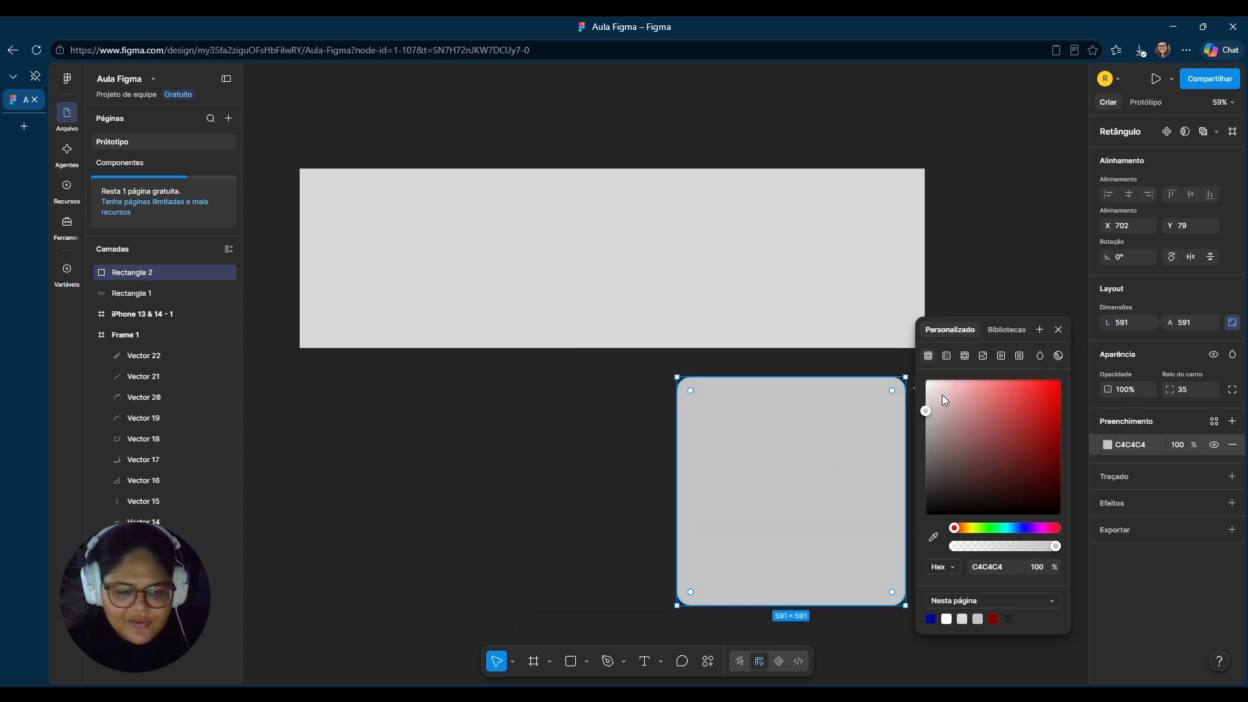
drag(945, 446, 1034, 419)
click(911, 354)
- Move the red square to about X 779, Y -146 so it overlaps the grey rectangle's lower-right corner
drag(798, 488, 873, 415)
click(605, 506)
click(560, 459)
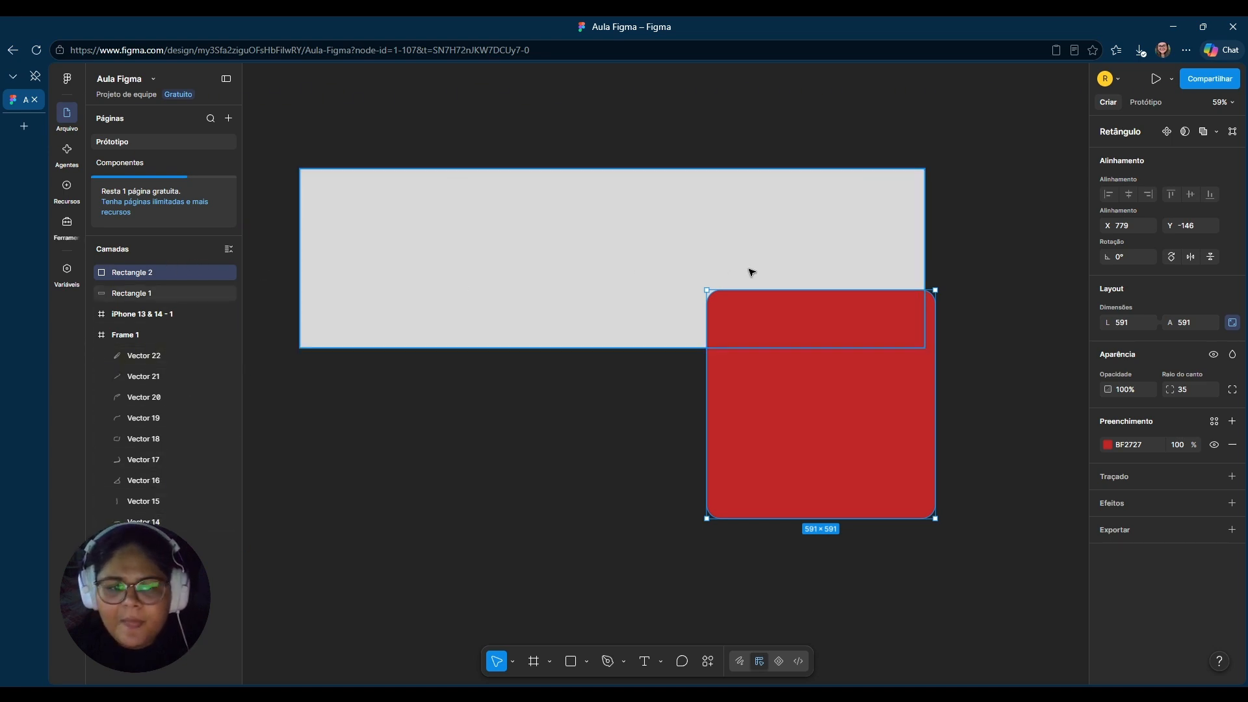
- Send the red square behind the grey rectangle and move it to about X 877, Y -186
right_click(772, 323)
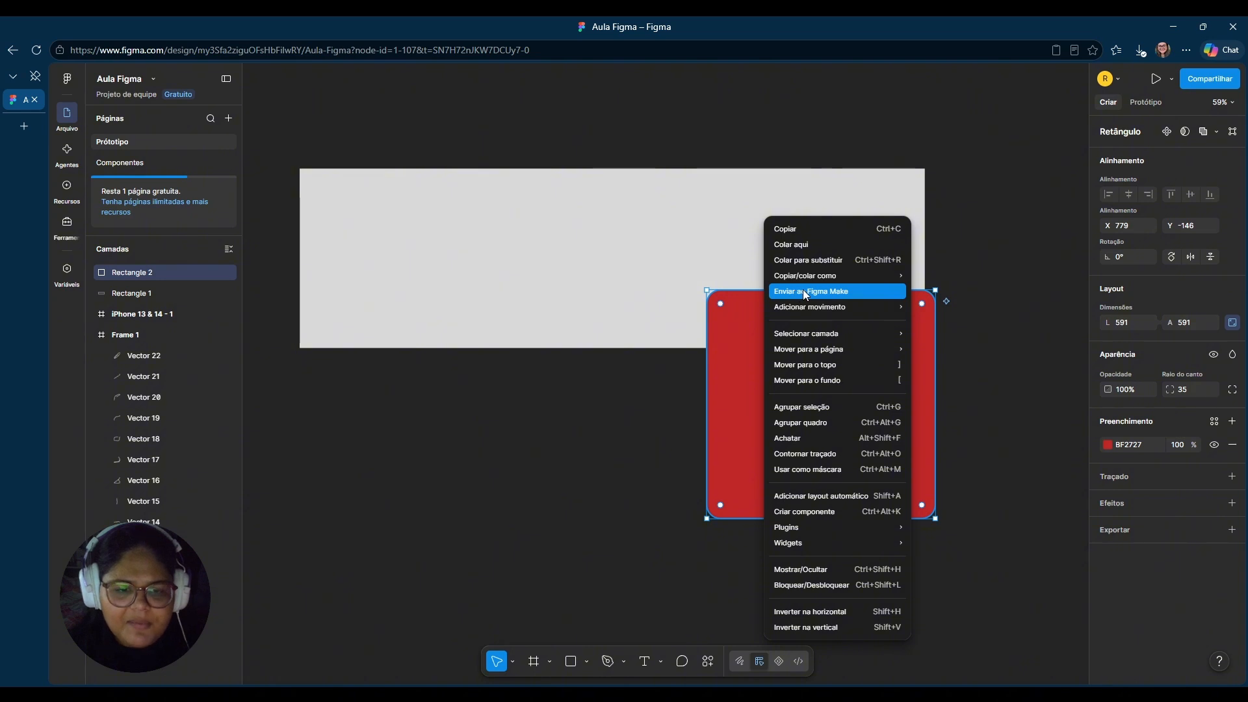
mouse_move(883, 310)
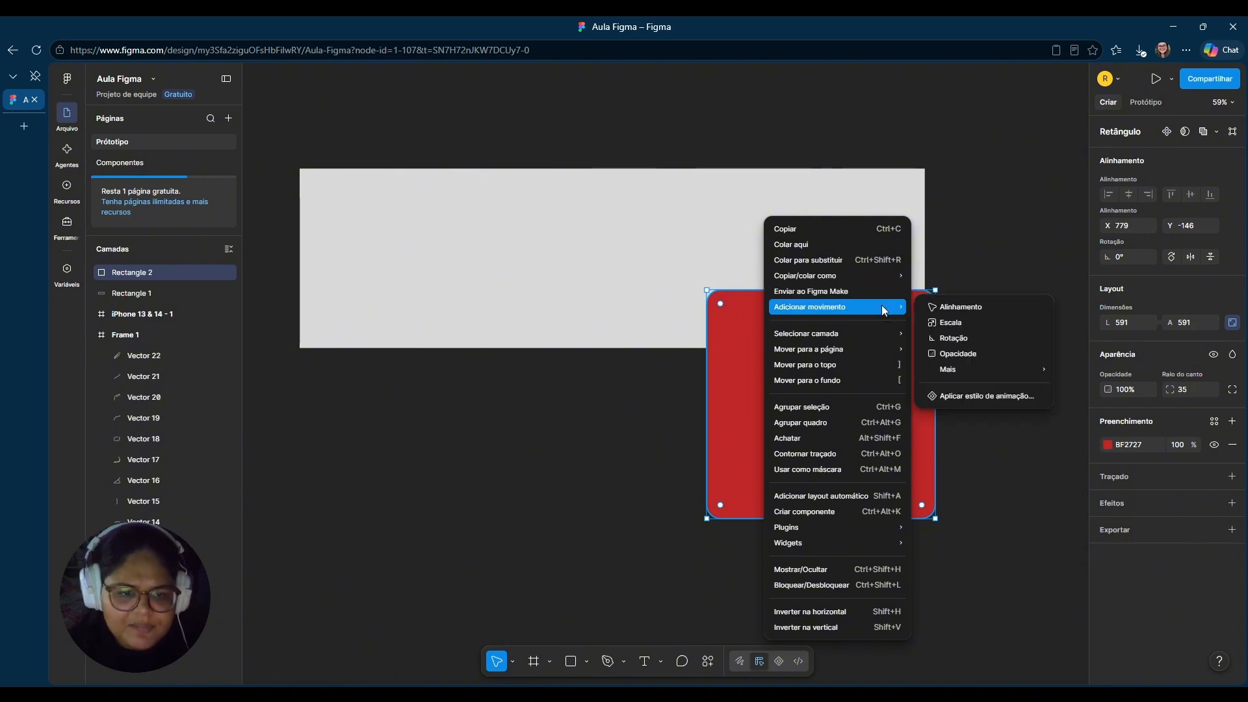
mouse_move(841, 337)
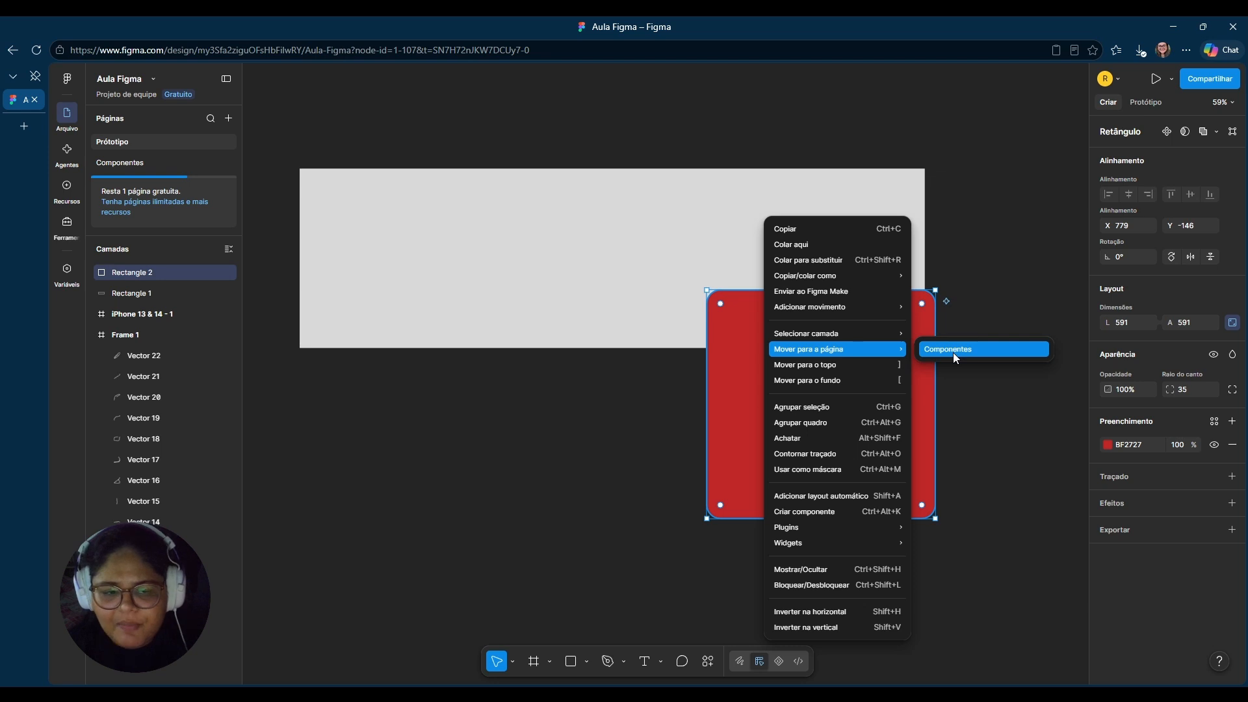
click(842, 381)
drag(845, 384, 882, 369)
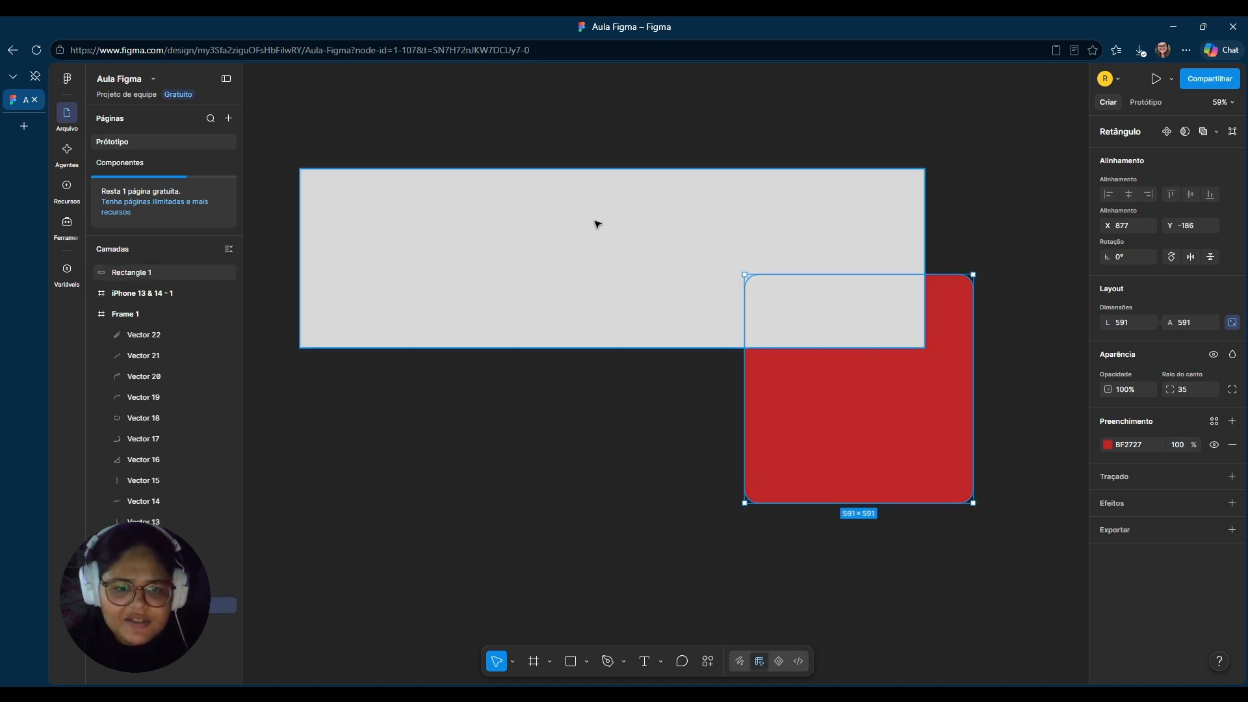
- Bring the red square to the front, above the grey rectangle
right_click(892, 390)
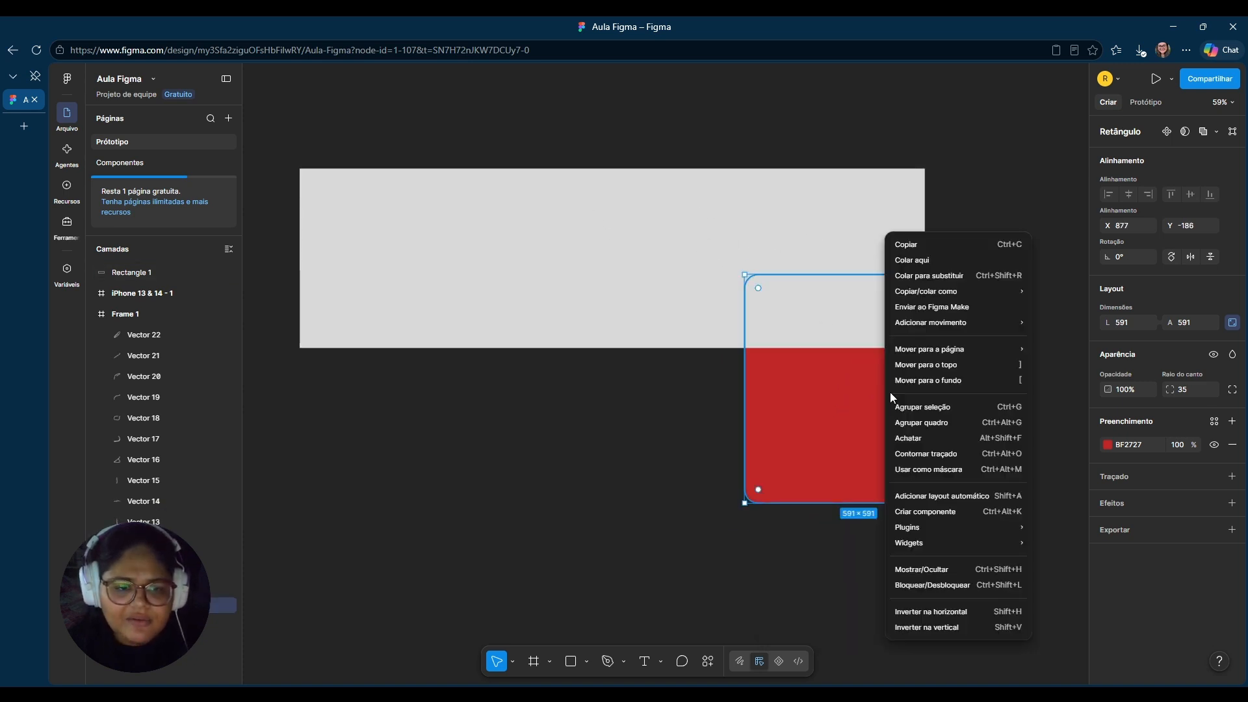
click(939, 363)
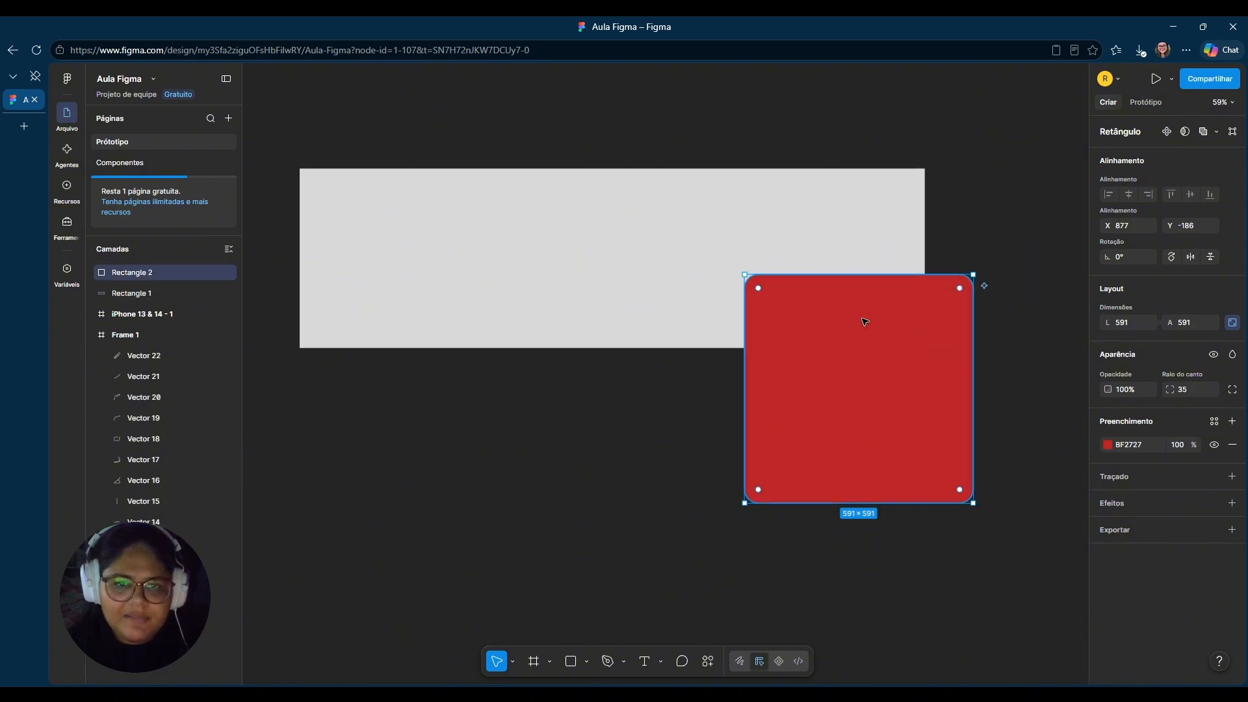
- Fill the red square with the photo of a woman in a black coat from the Unsplash plugin's portrait category
right_click(848, 338)
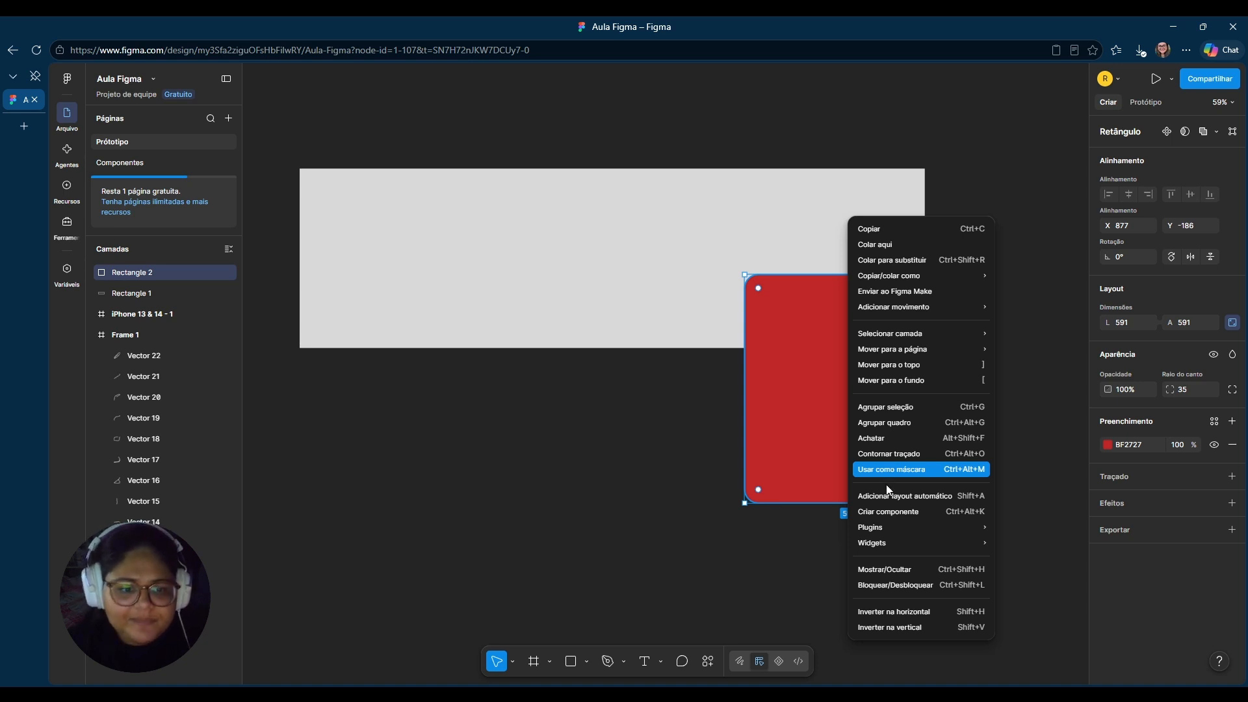
mouse_move(890, 527)
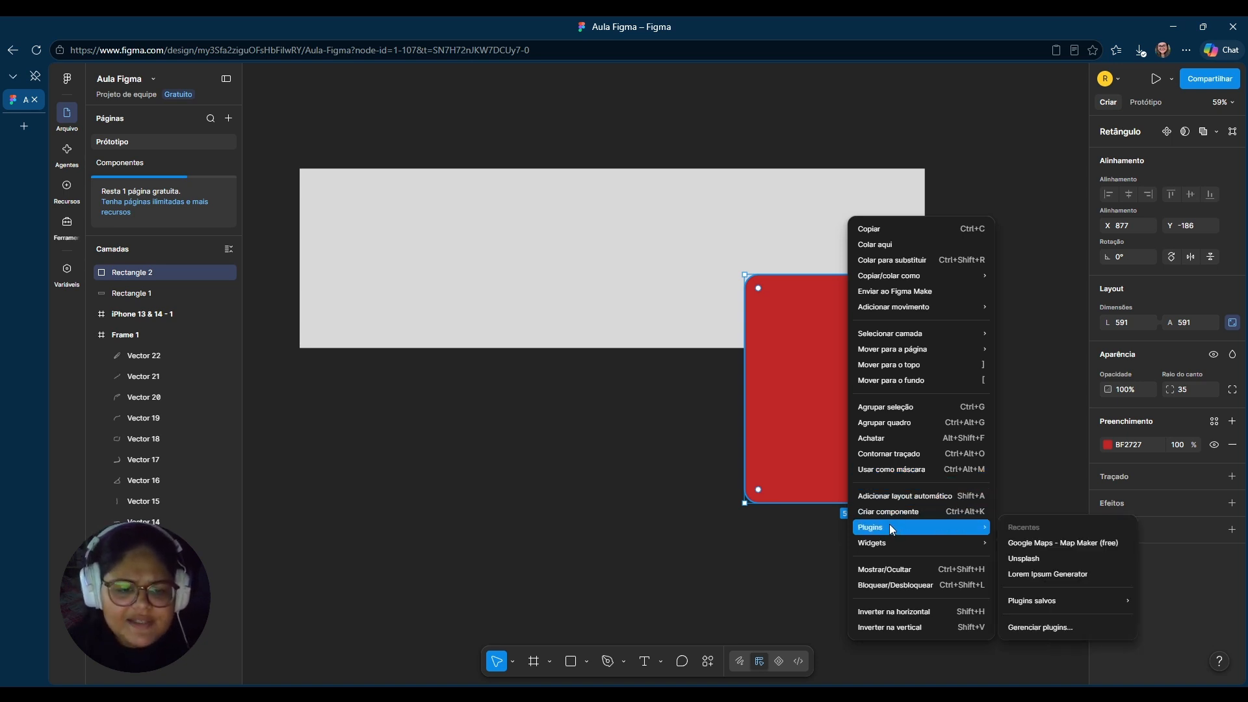
mouse_move(936, 543)
mouse_move(969, 528)
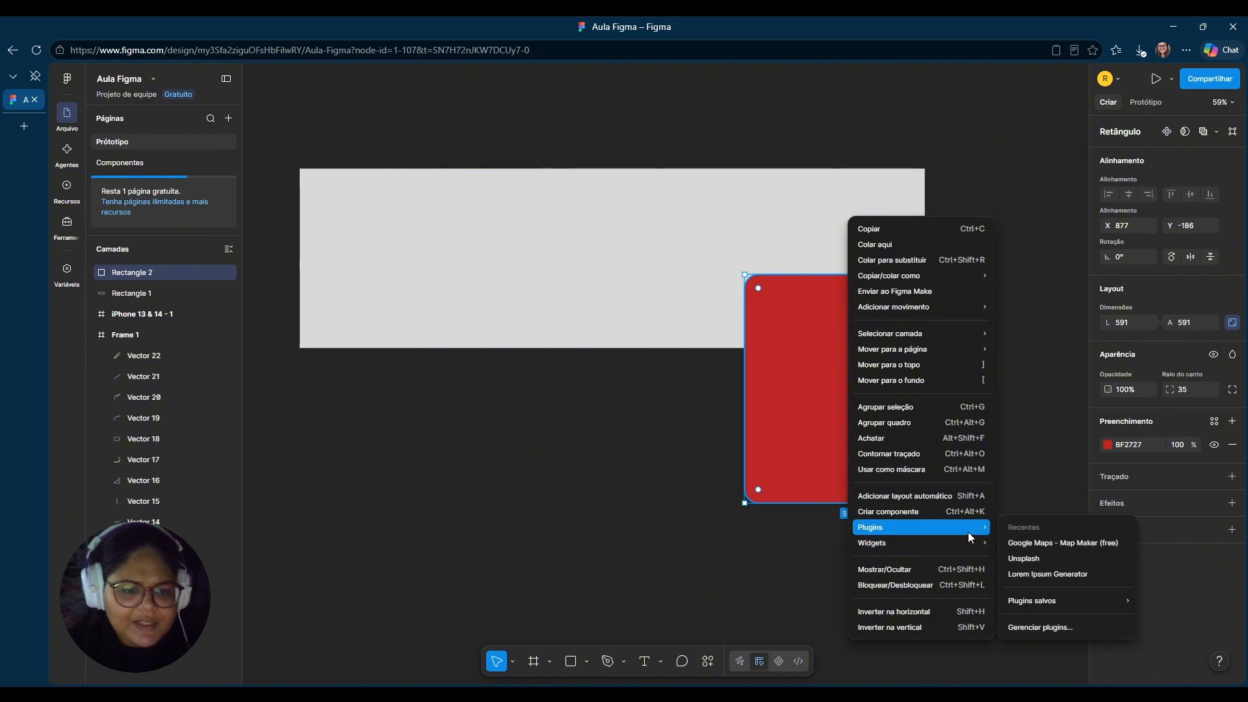
click(1045, 560)
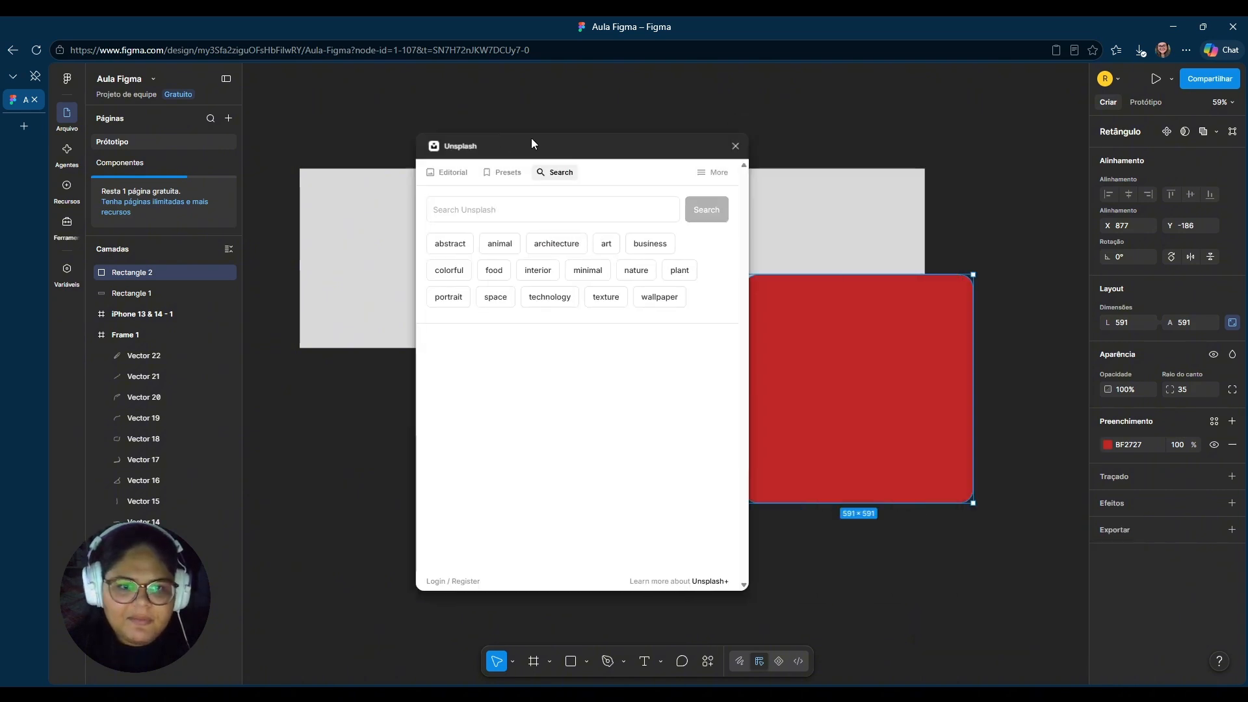
drag(532, 143, 298, 75)
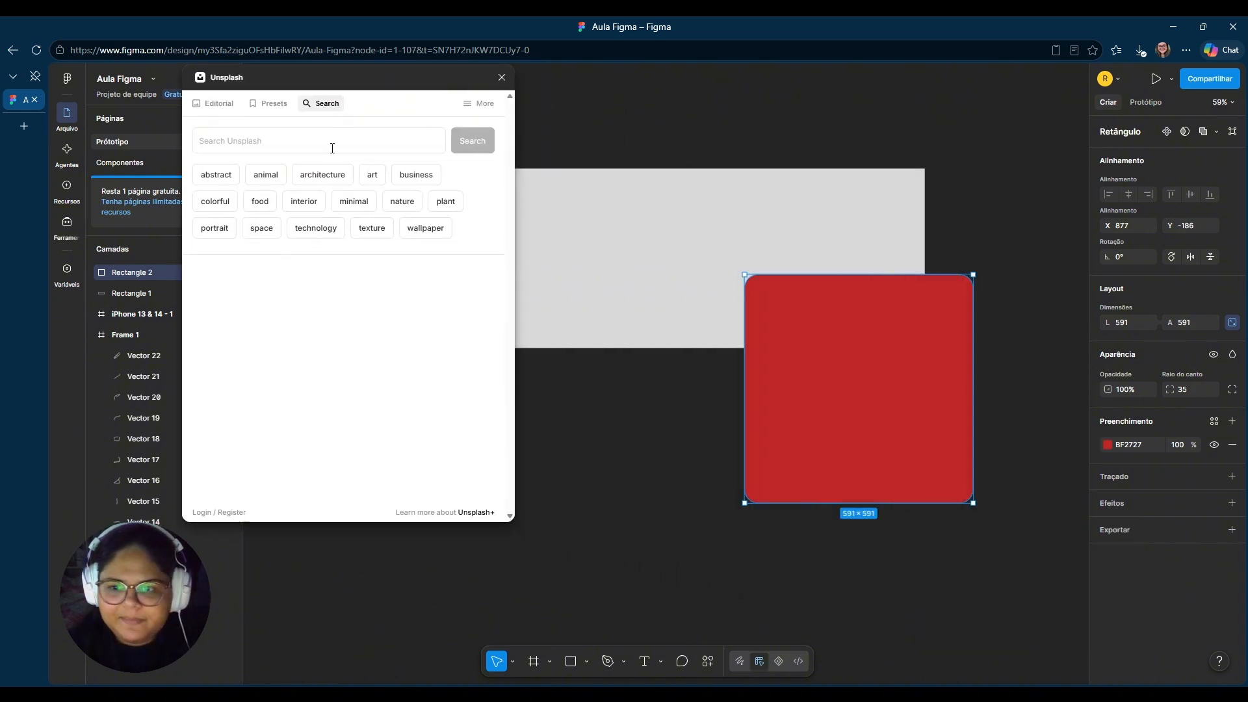
click(212, 233)
scroll(429, 319, down, 2)
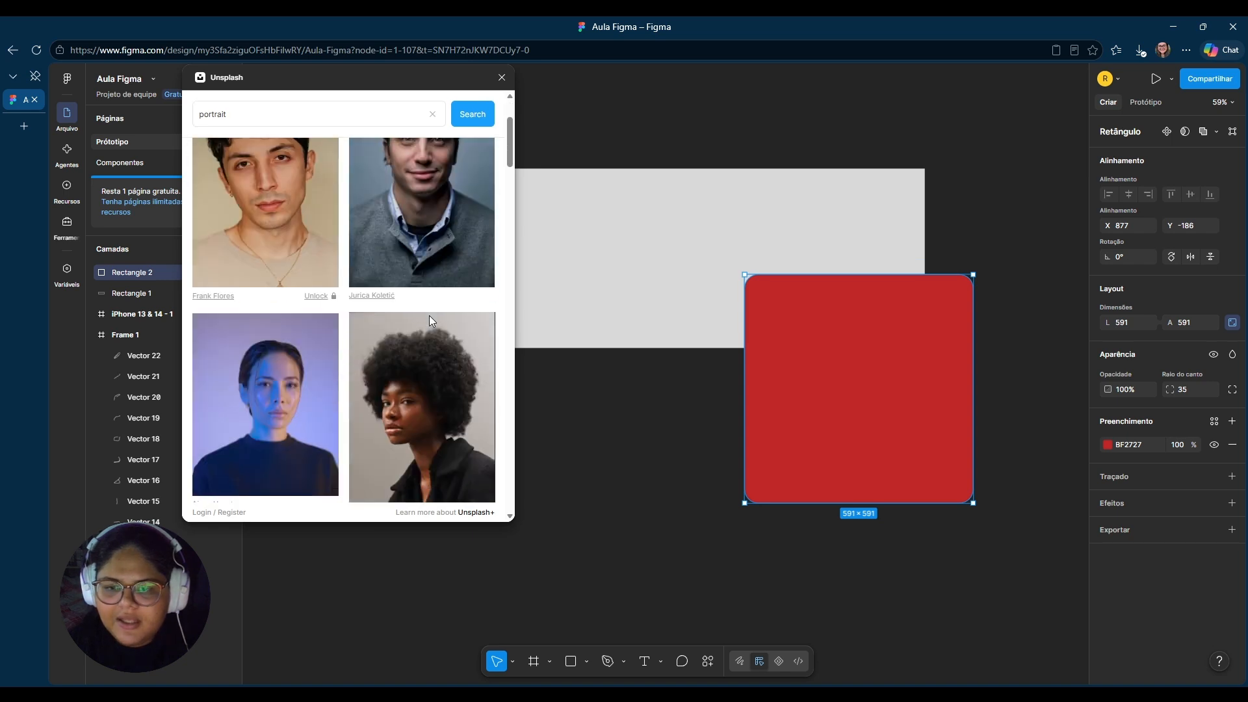
click(406, 412)
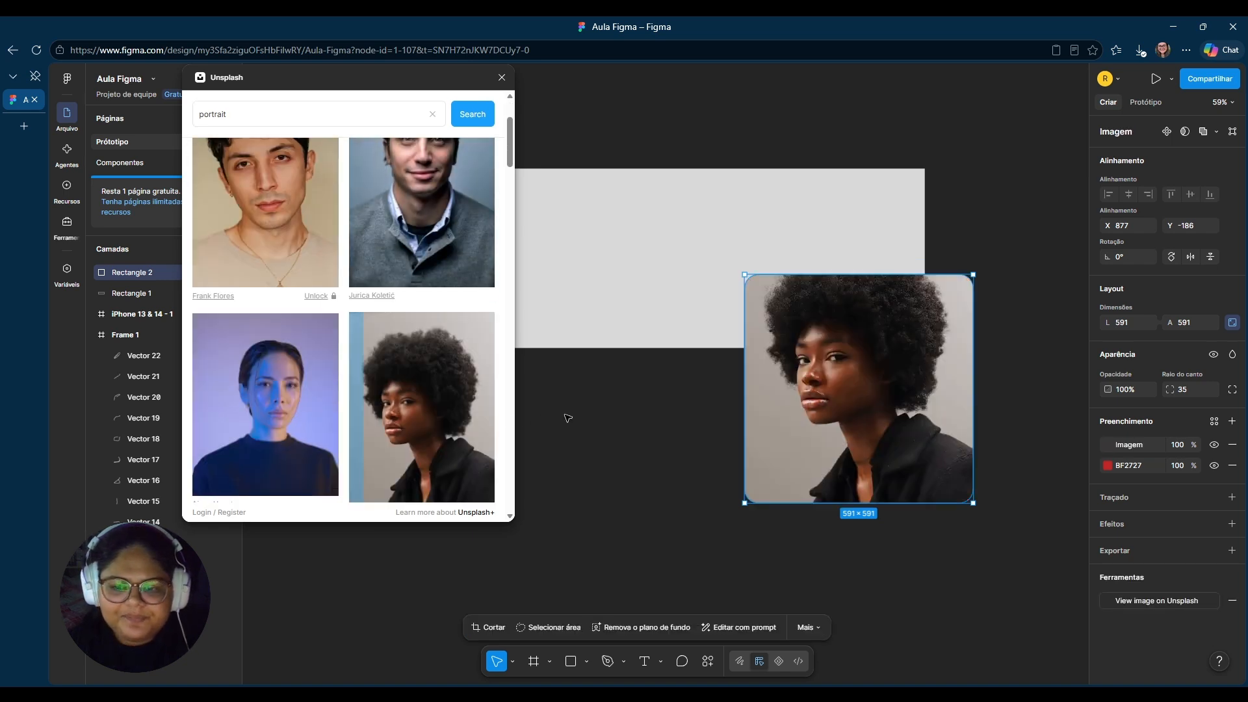
- Move the photo-filled square around to about X 914, Y -280 and close the Unsplash plugin
drag(947, 380, 1035, 518)
drag(859, 583, 786, 406)
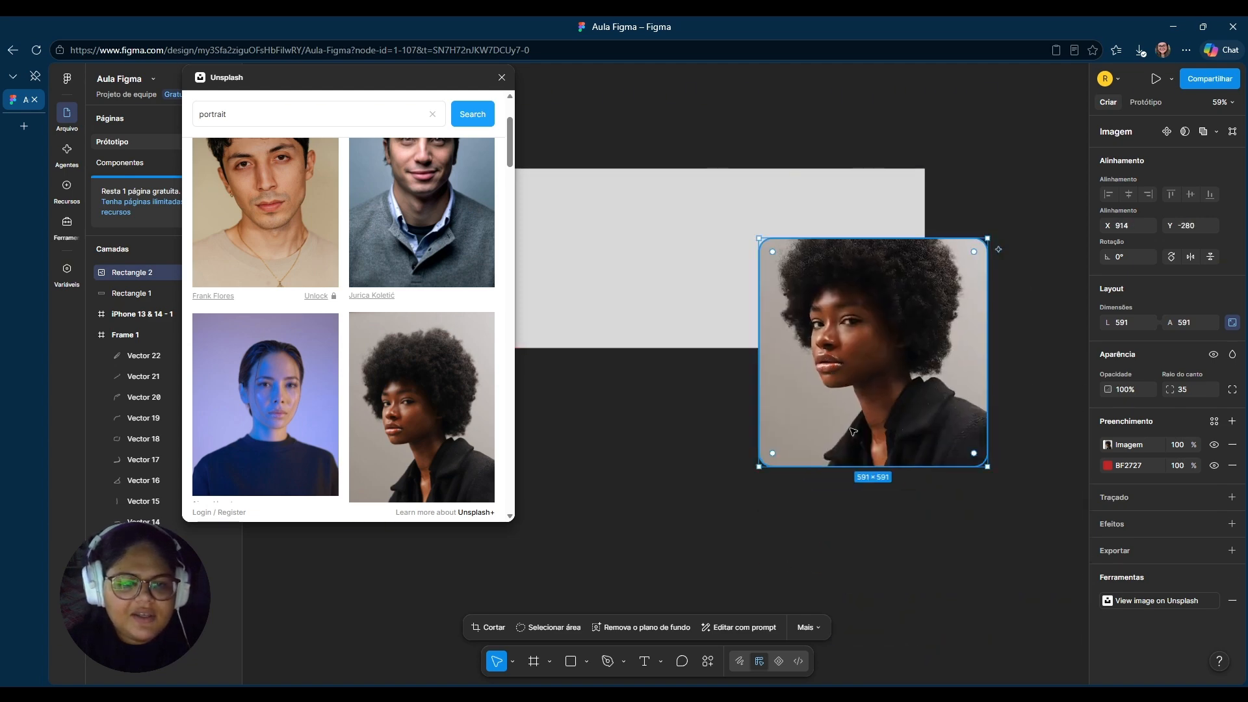
click(908, 568)
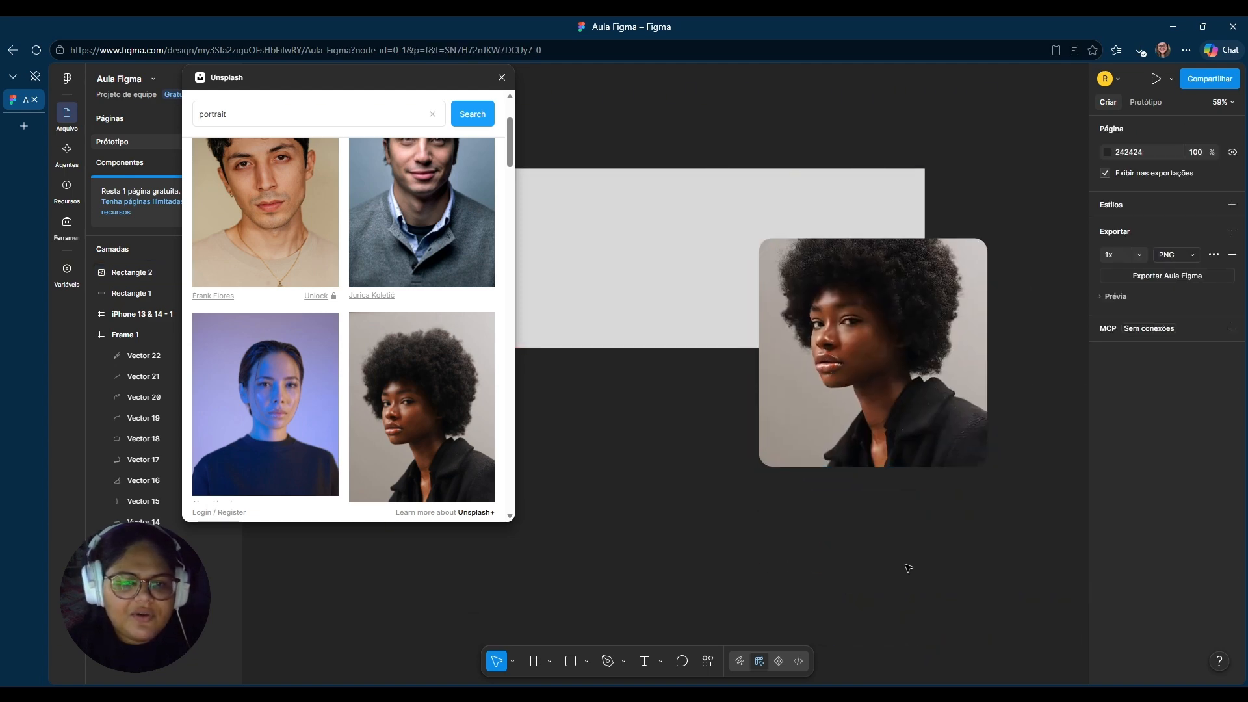
click(501, 77)
- Undo the square's last moves and its portrait photo fill
key(ctrl+z)
key(ctrl+z)
key(ctrl+z)
key(ctrl+z)
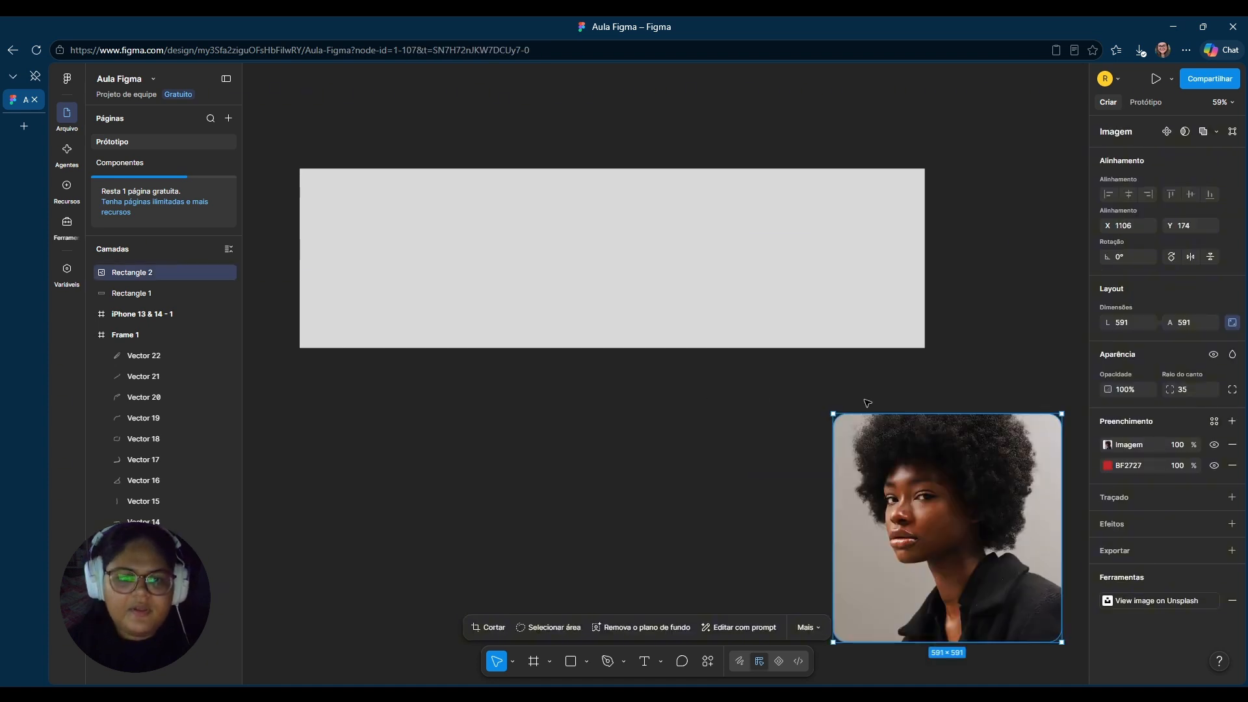
- Hide the red square and make it visible again
right_click(818, 346)
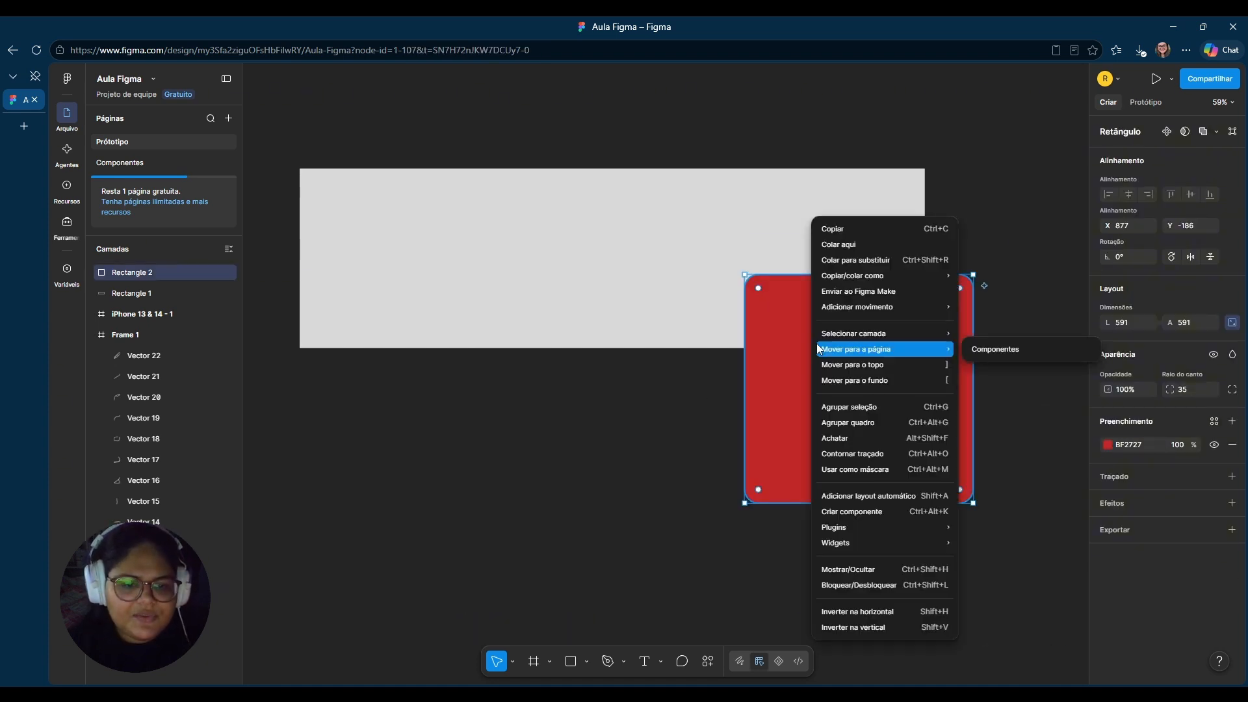
click(867, 570)
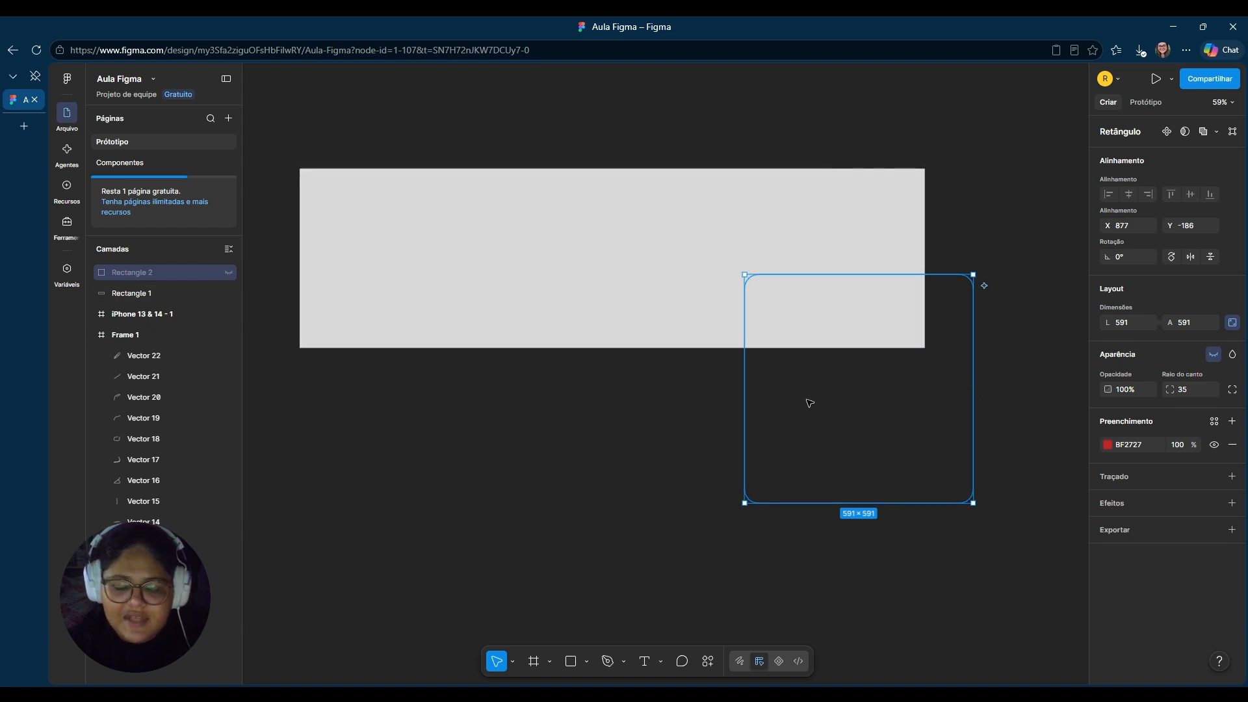
click(229, 273)
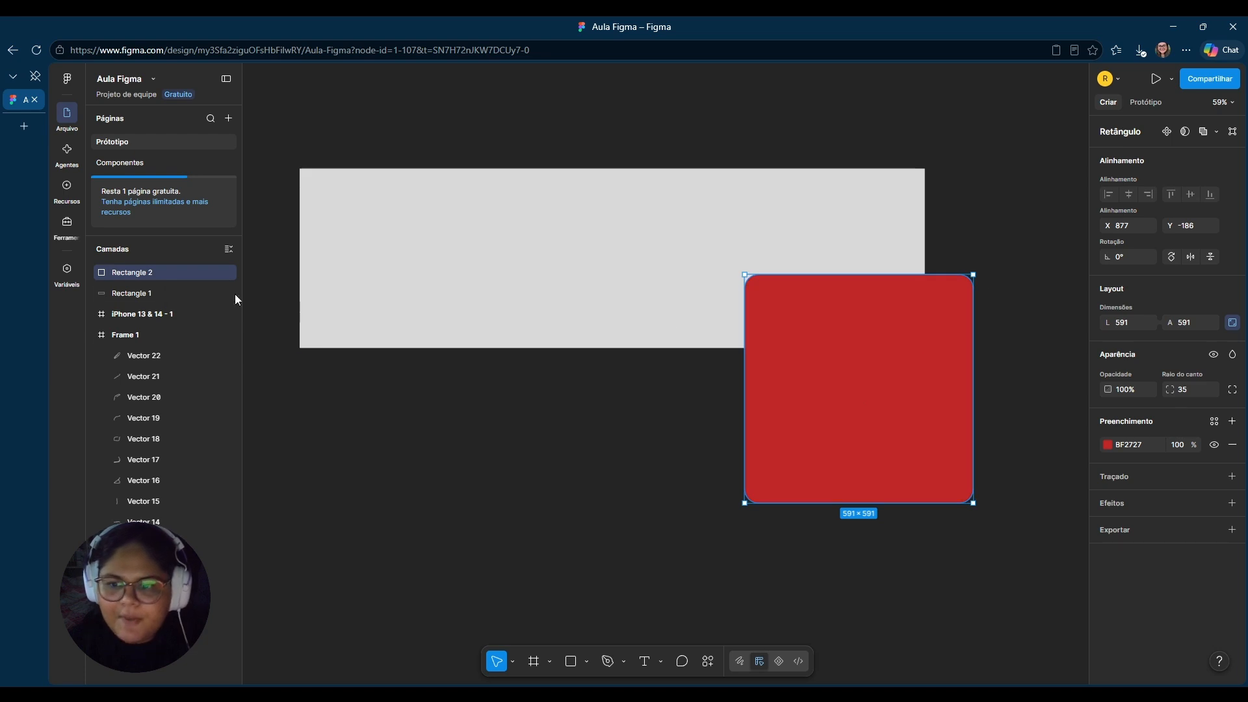
- Move the red square slightly up to about X 885, Y -292
right_click(825, 396)
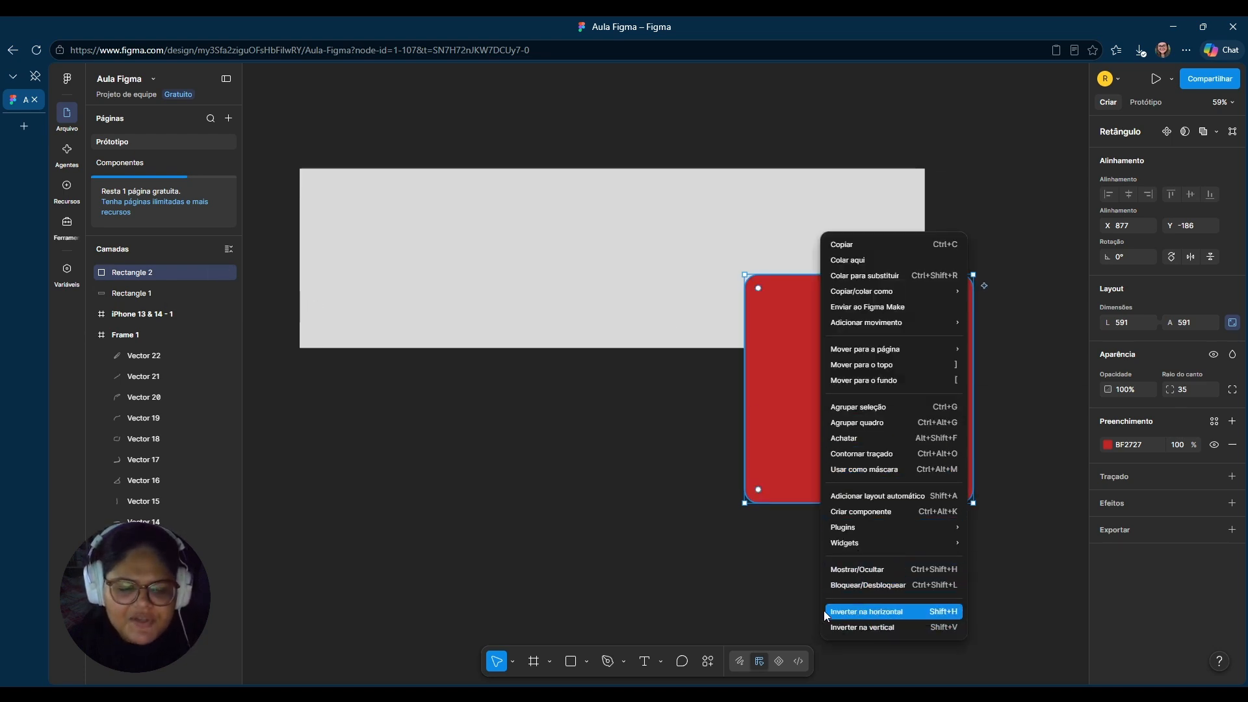
click(658, 468)
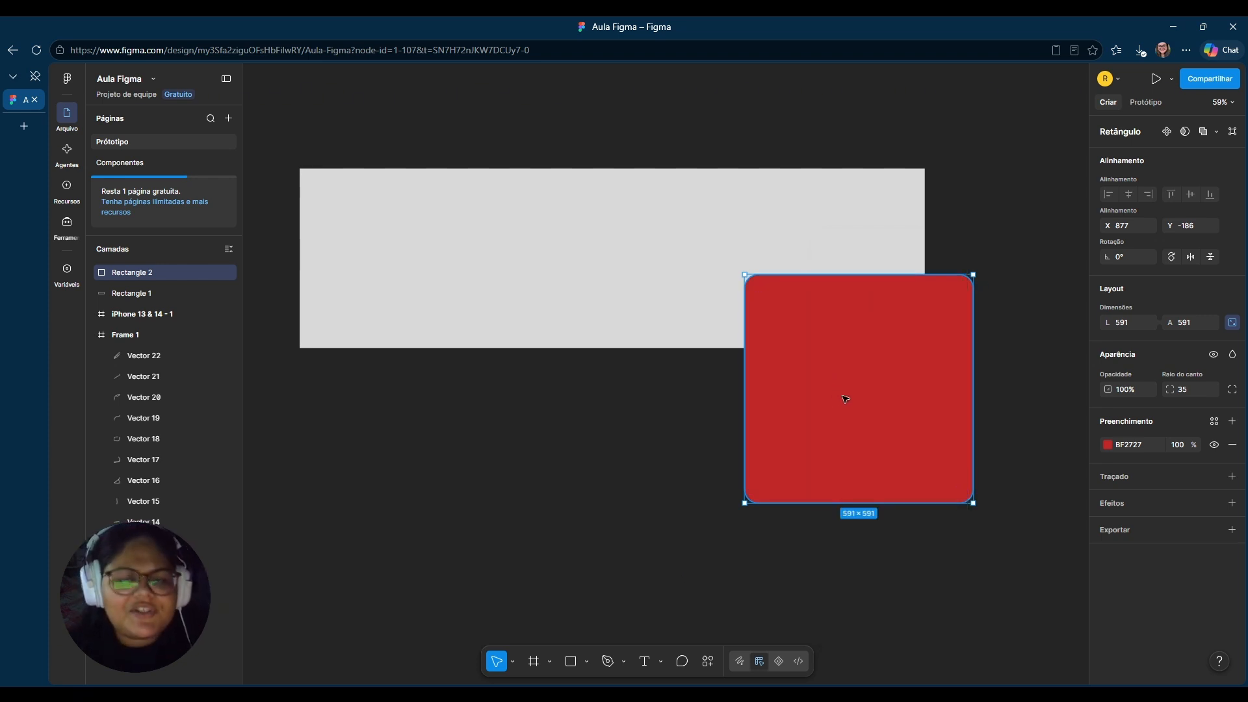
drag(841, 395, 844, 354)
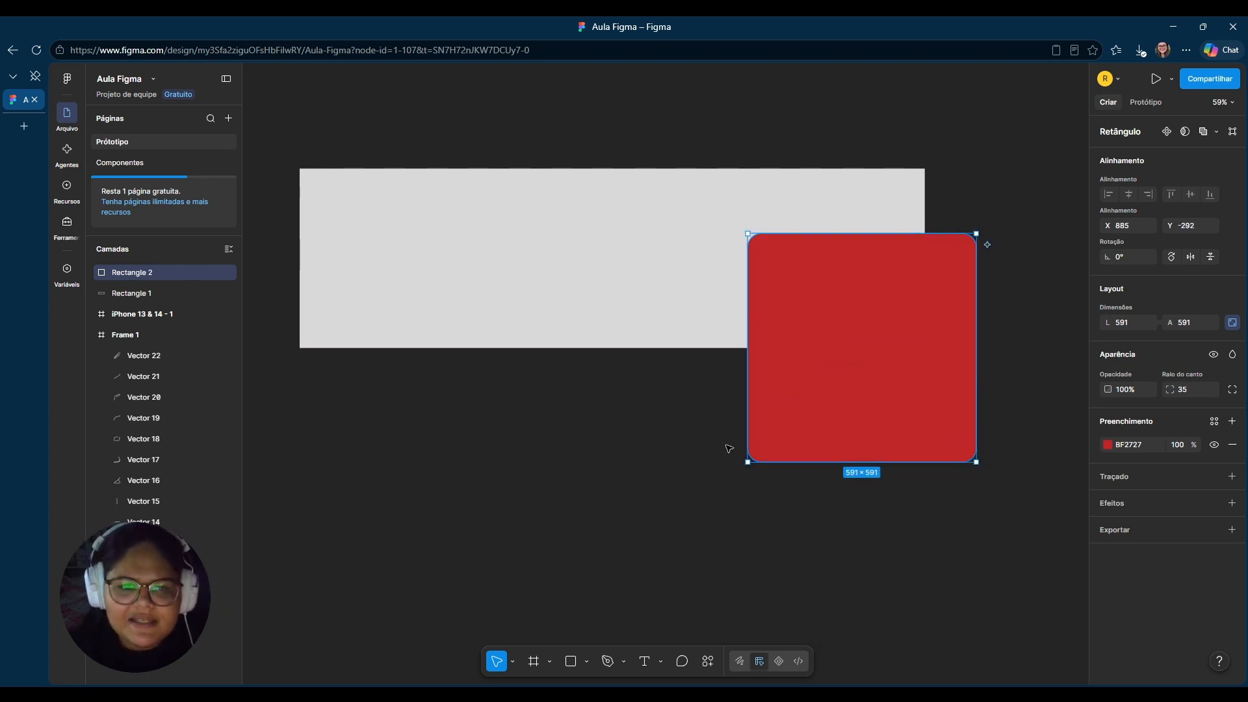
- Draw a gently descending line about 683 long below the grey rectangle with the Line tool
click(585, 662)
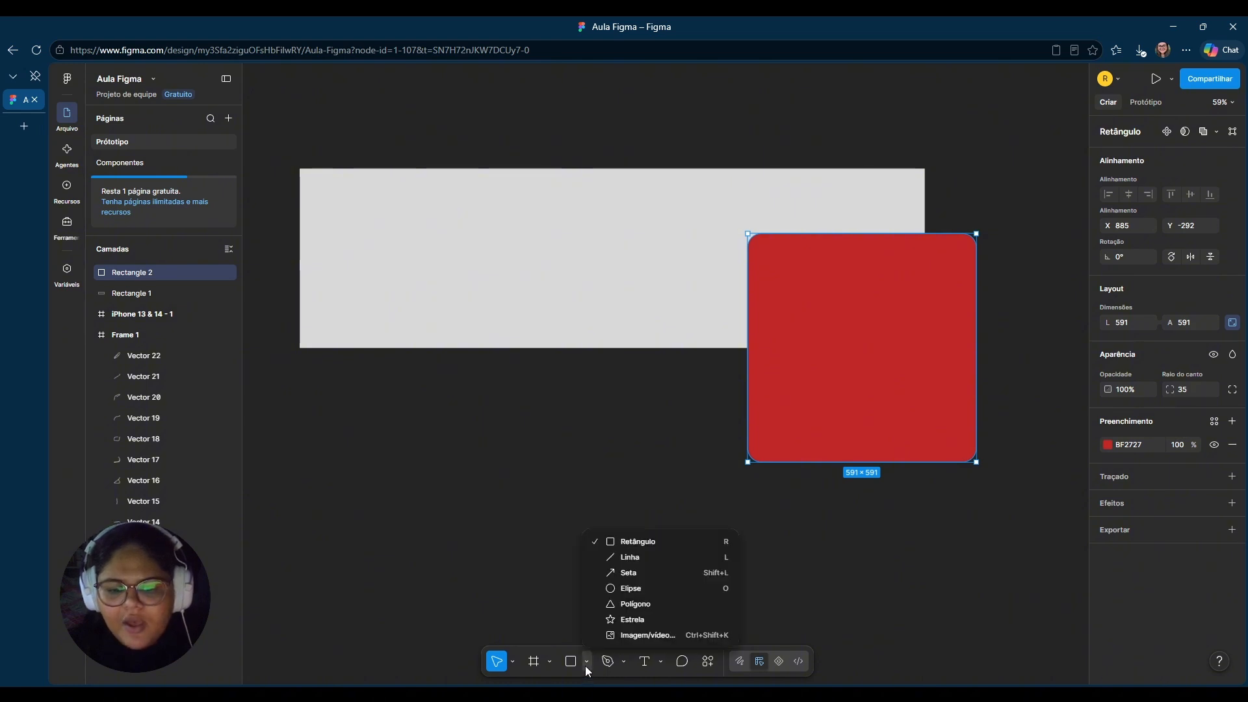
click(634, 557)
mouse_move(404, 412)
mouse_down()
mouse_move(666, 426)
mouse_move(667, 439)
mouse_up()
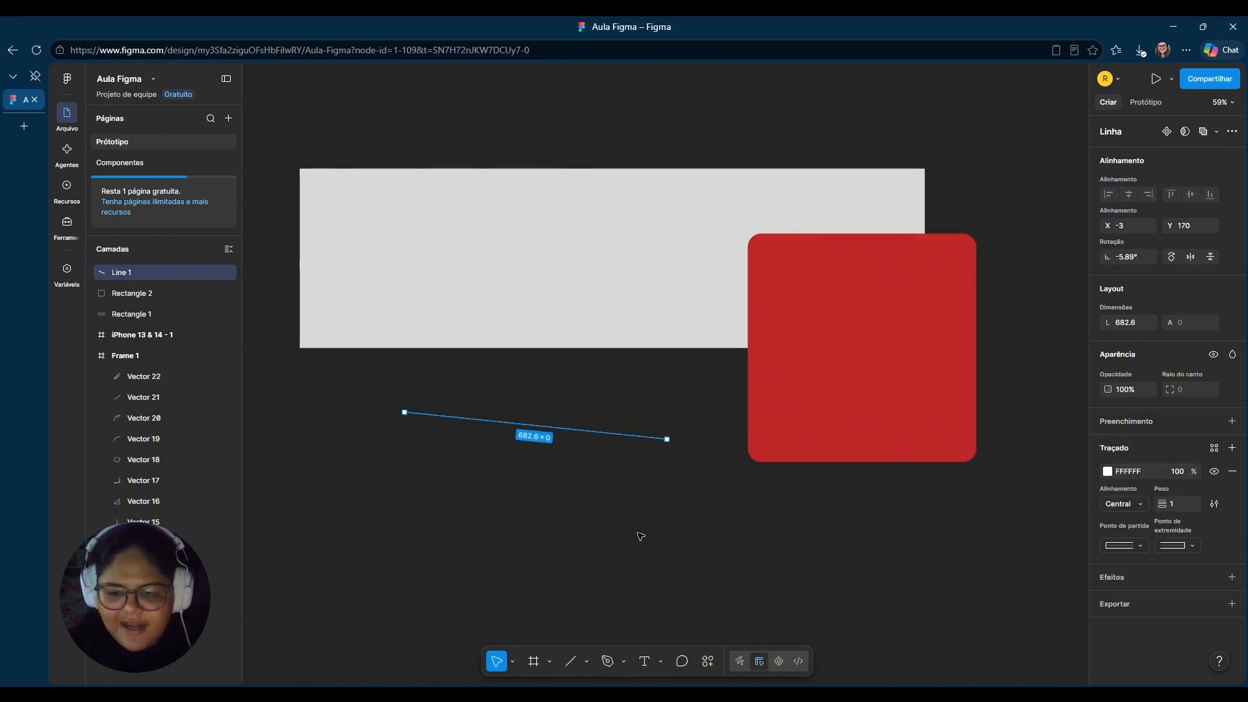
click(638, 533)
click(498, 422)
click(448, 517)
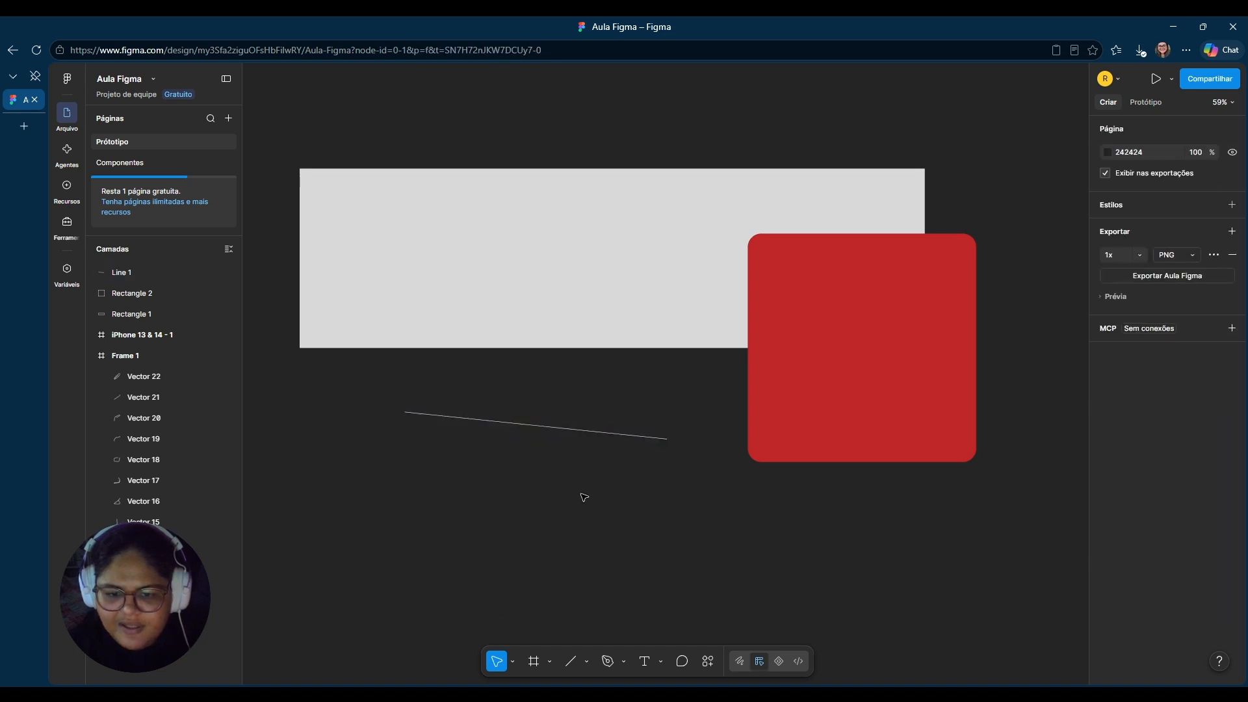
- Draw two rising lines, one crossing the first line near its right end and one about 1083 long beneath both
click(571, 662)
drag(429, 527, 607, 421)
click(530, 640)
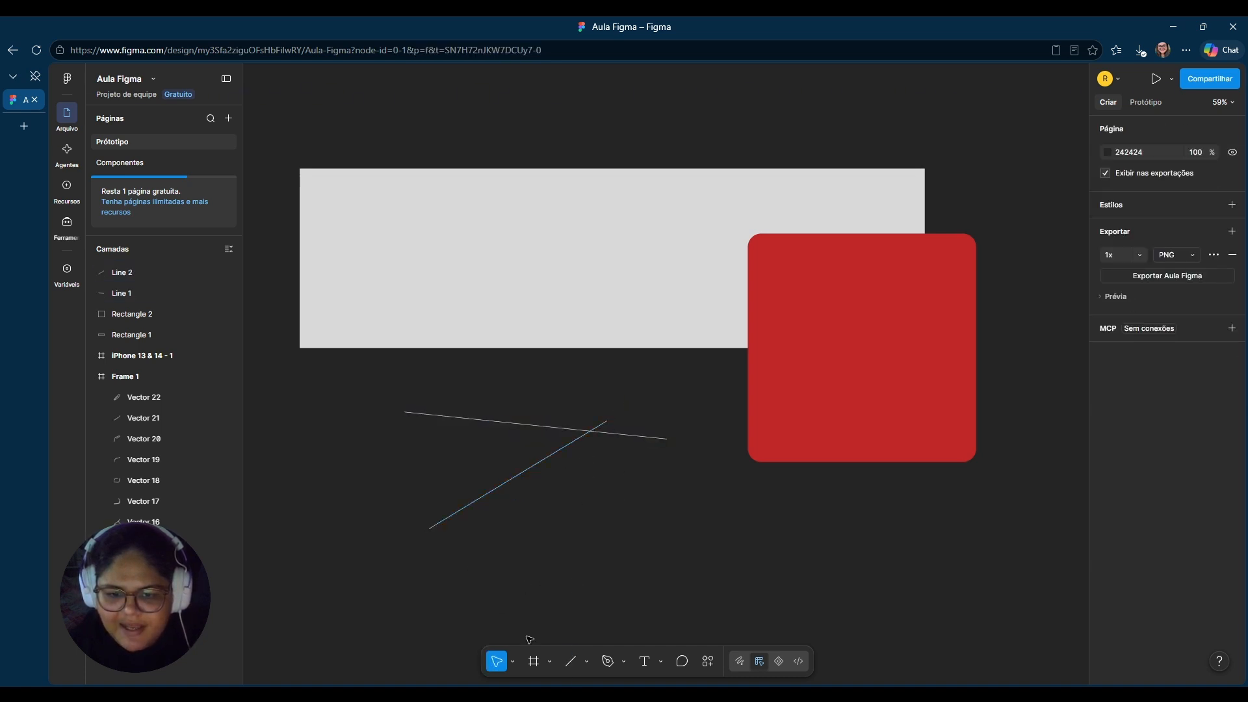
click(573, 662)
drag(436, 594, 851, 546)
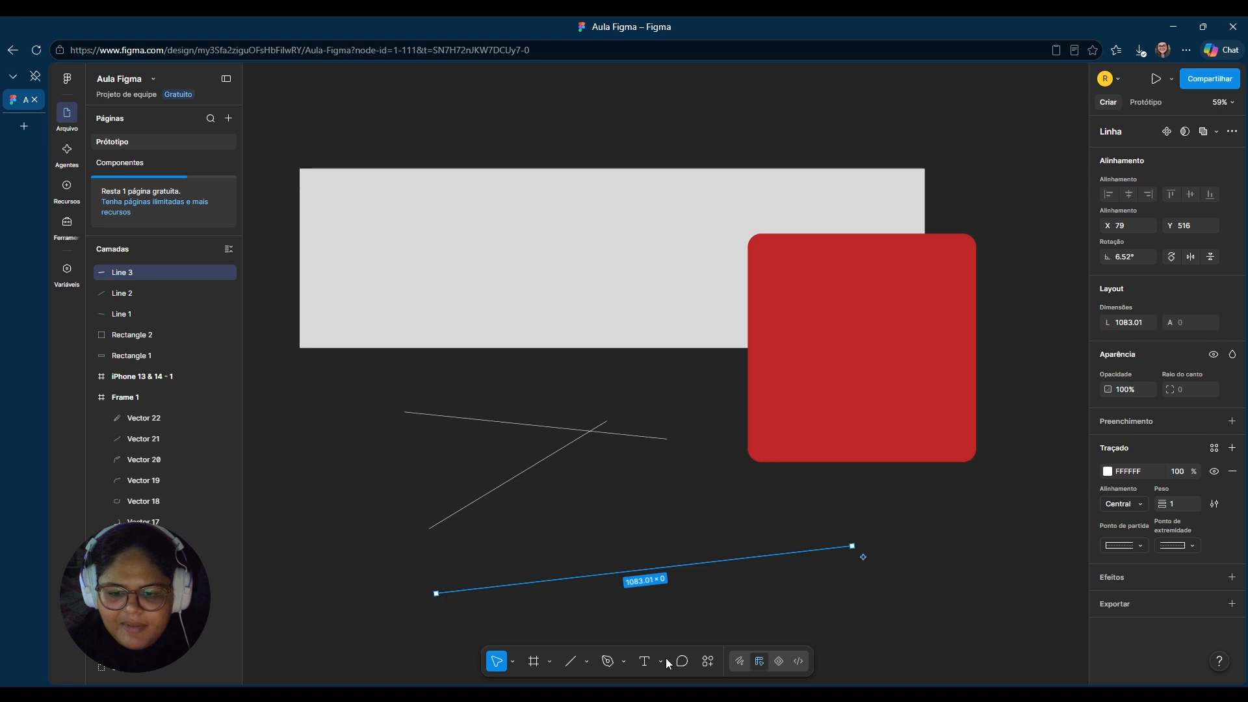
- Draw a horizontal line above the grey rectangle and move it slightly down and left
click(573, 662)
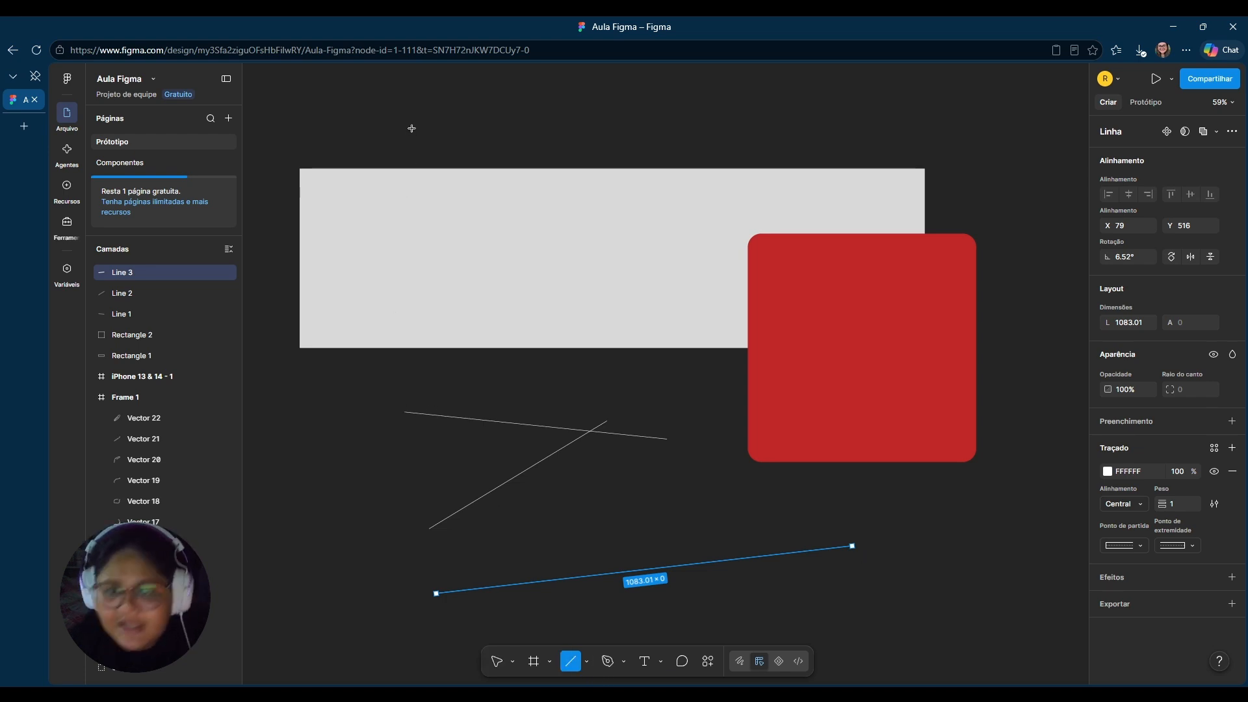
mouse_move(410, 127)
mouse_down()
mouse_move(849, 121)
mouse_move(789, 123)
mouse_up()
click(705, 130)
mouse_move(690, 128)
mouse_down()
mouse_move(688, 431)
mouse_move(621, 152)
mouse_up()
click(776, 130)
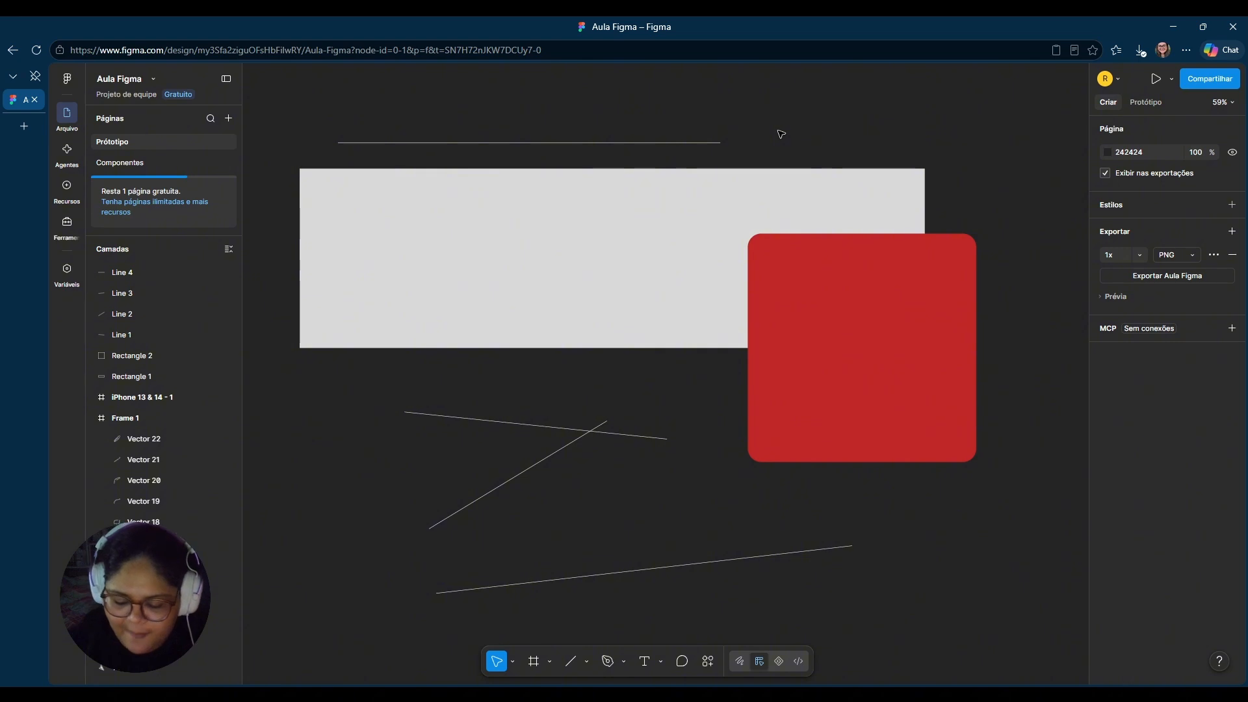
- Draw a vertical line crossing the left part of the grey rectangle, from above it to well below it
key(l)
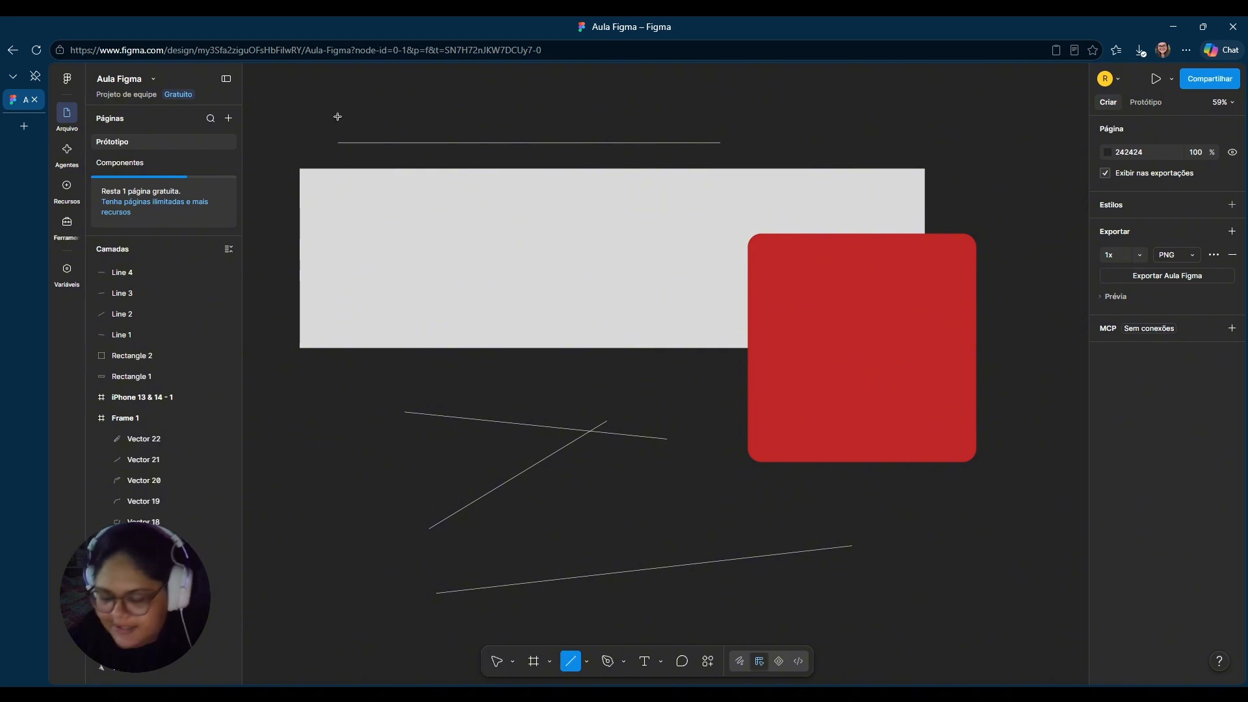
mouse_move(337, 112)
mouse_down()
mouse_move(350, 340)
mouse_move(350, 474)
mouse_move(346, 242)
mouse_move(339, 484)
mouse_up()
click(398, 493)
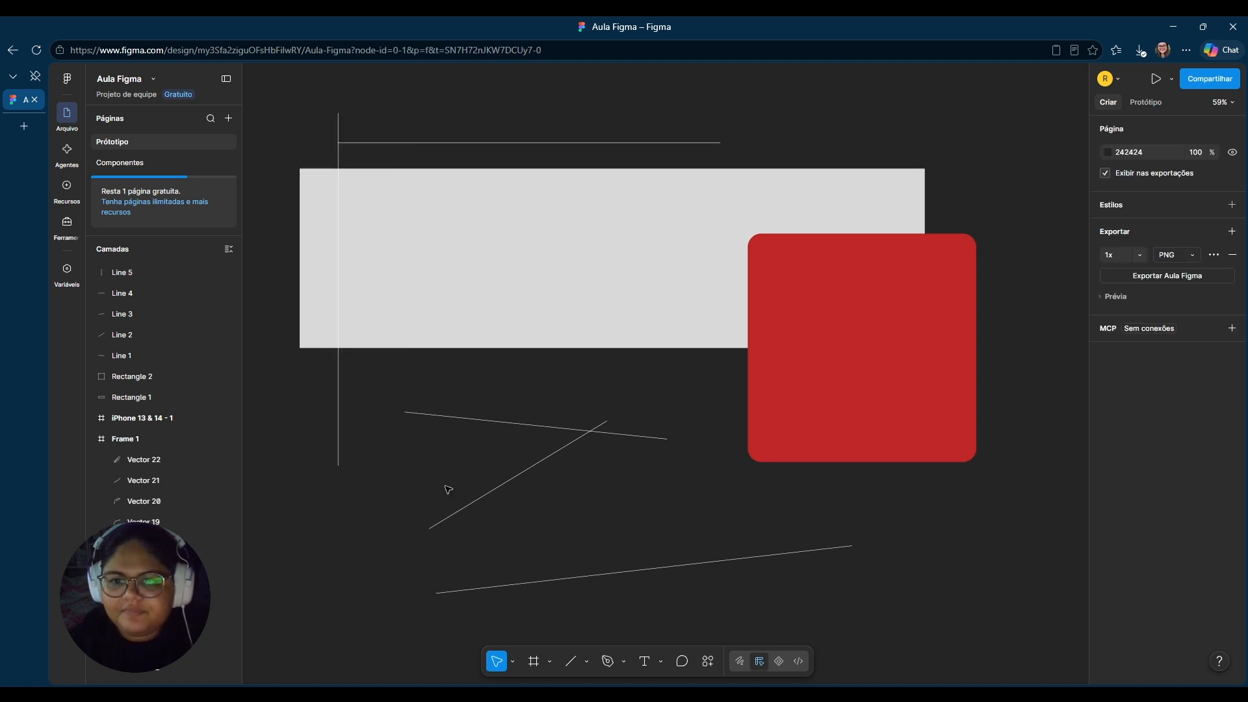
- Delete the three slanted lines and the vertical line, keeping only the horizontal line above the grey rectangle
drag(297, 384, 657, 591)
key(Delete)
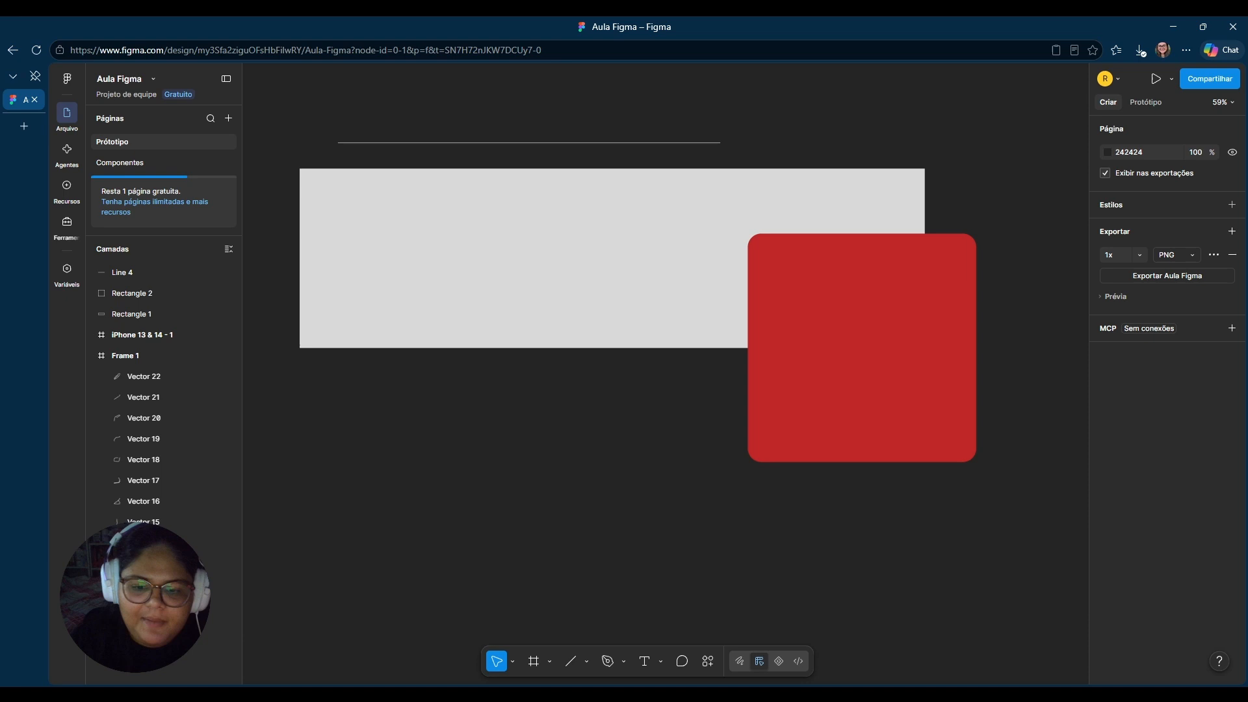
click(569, 662)
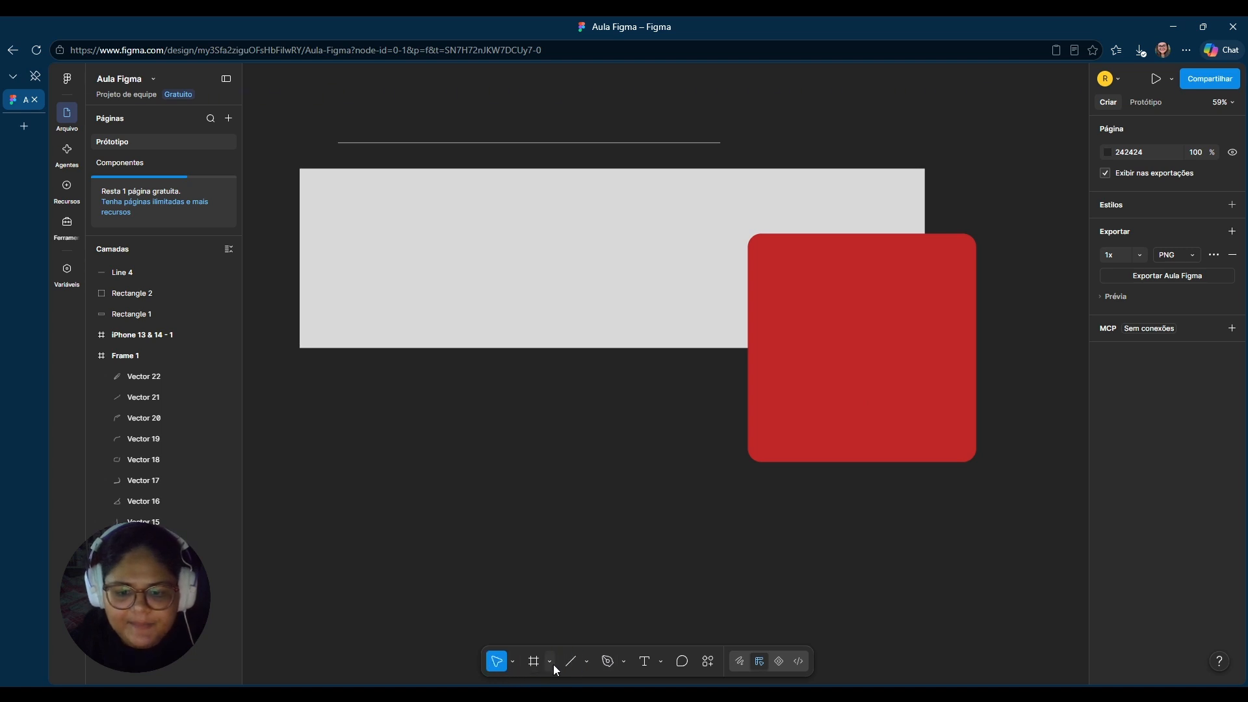
key(l)
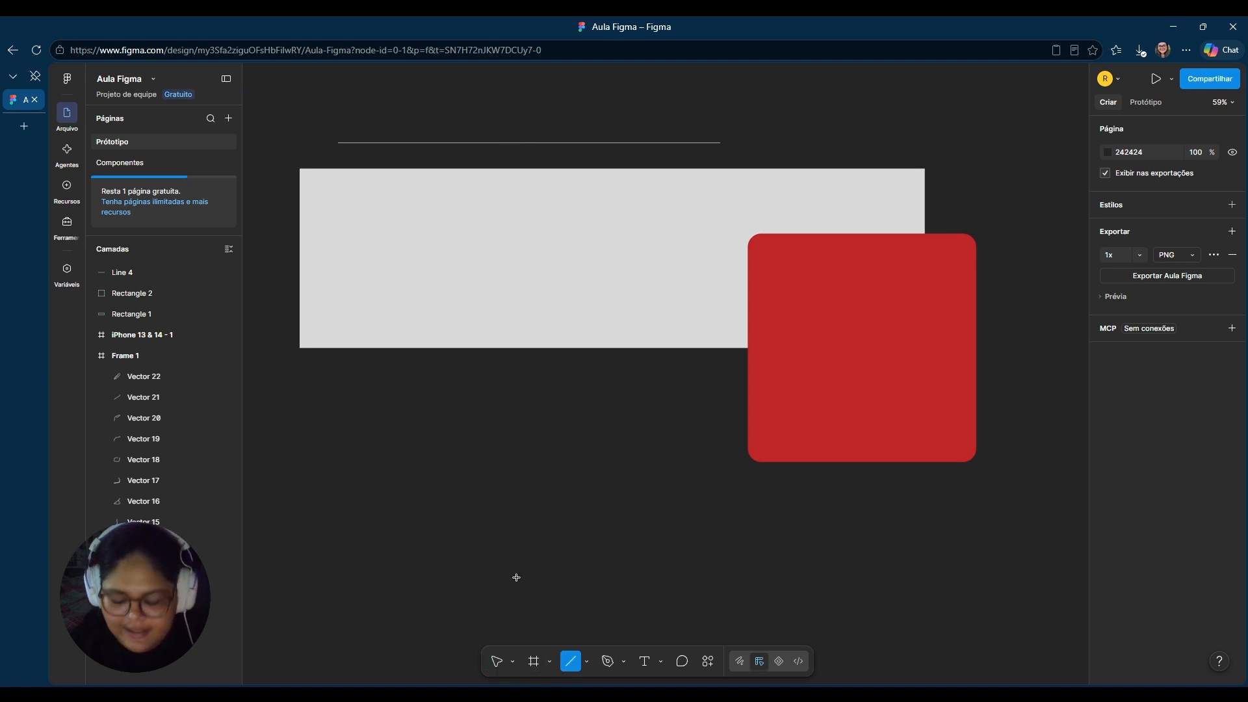
key(v)
- Set the horizontal line's stroke weight to 18, try the Redondo start point, and choose Quadrado instead
click(488, 142)
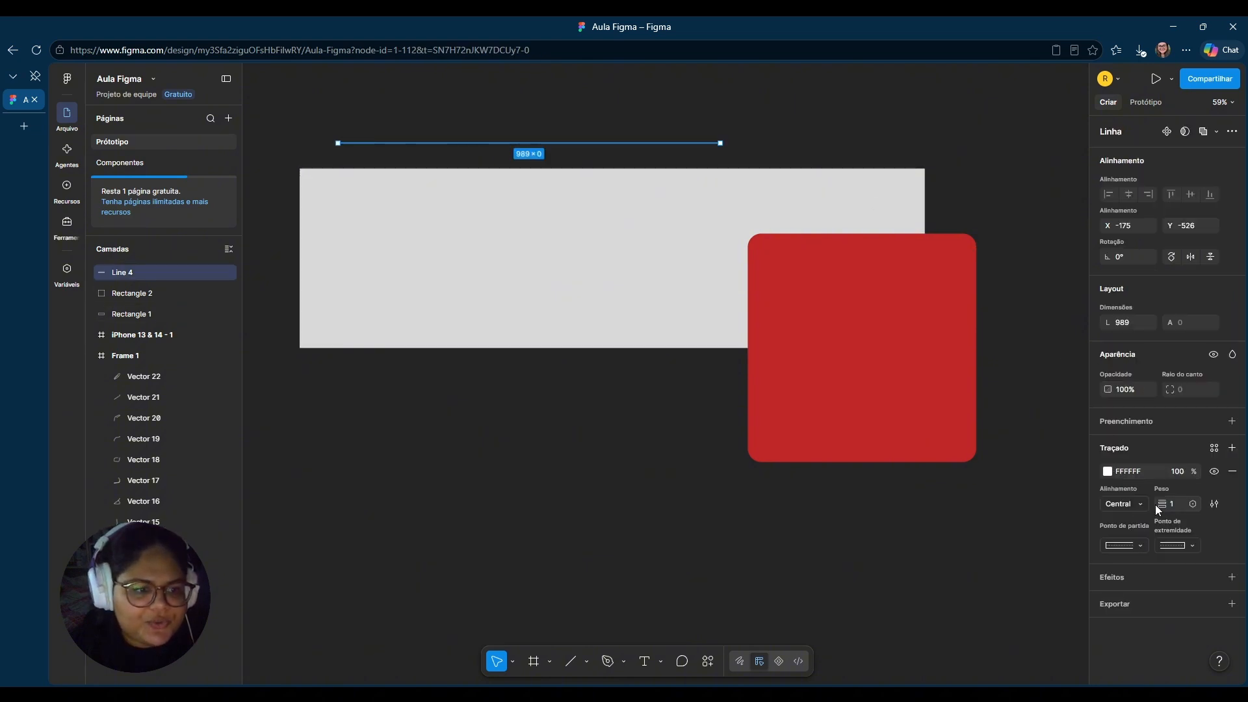
mouse_move(1155, 505)
mouse_down()
mouse_move(1239, 486)
mouse_move(1189, 500)
mouse_up()
click(1132, 544)
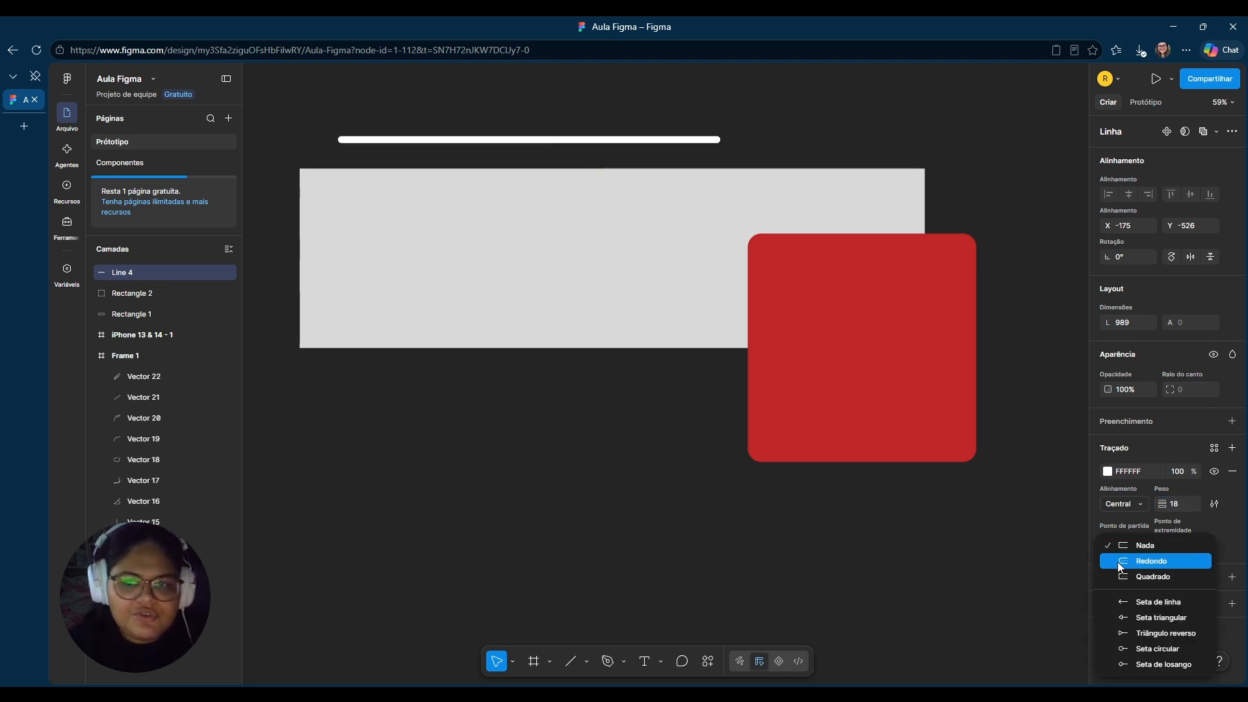
click(1117, 561)
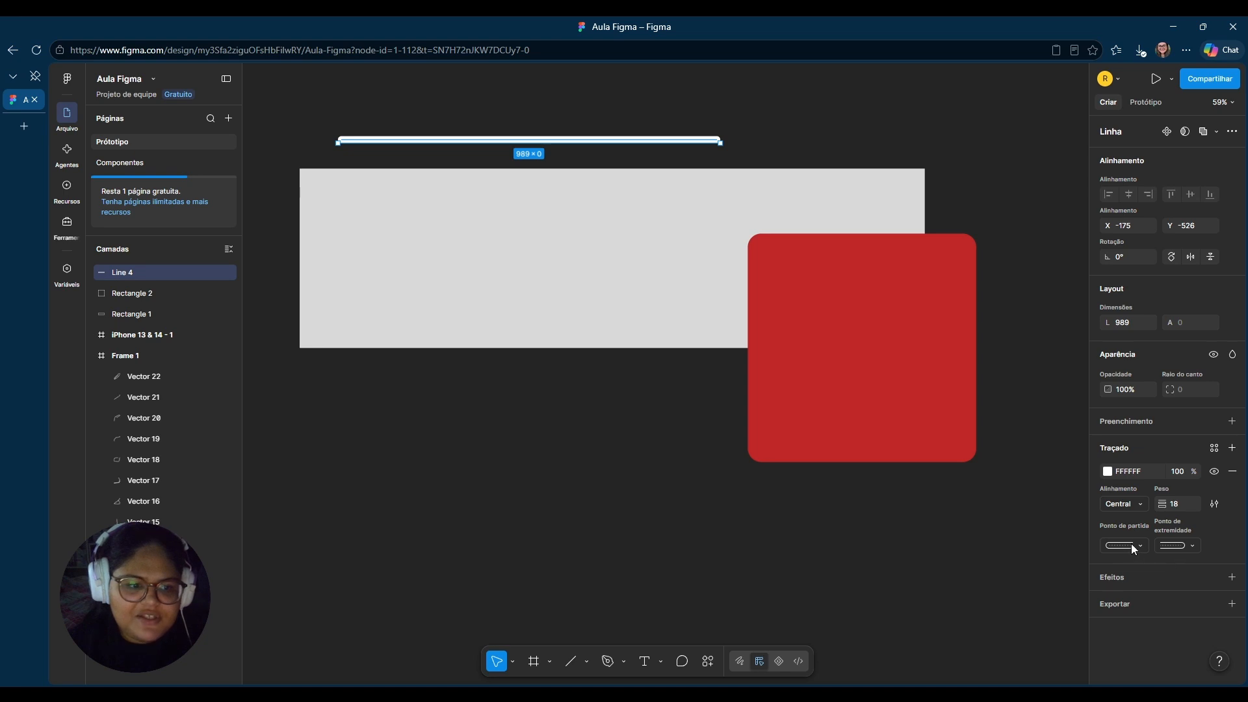
click(1136, 538)
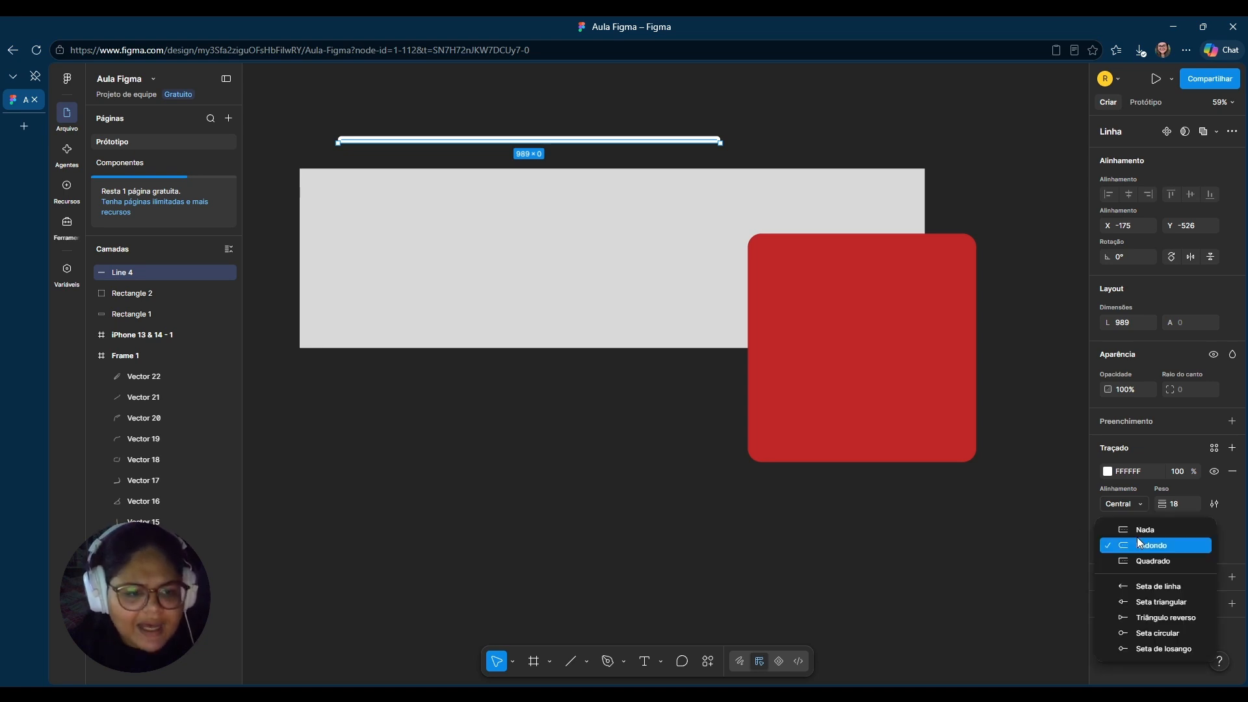
click(1130, 562)
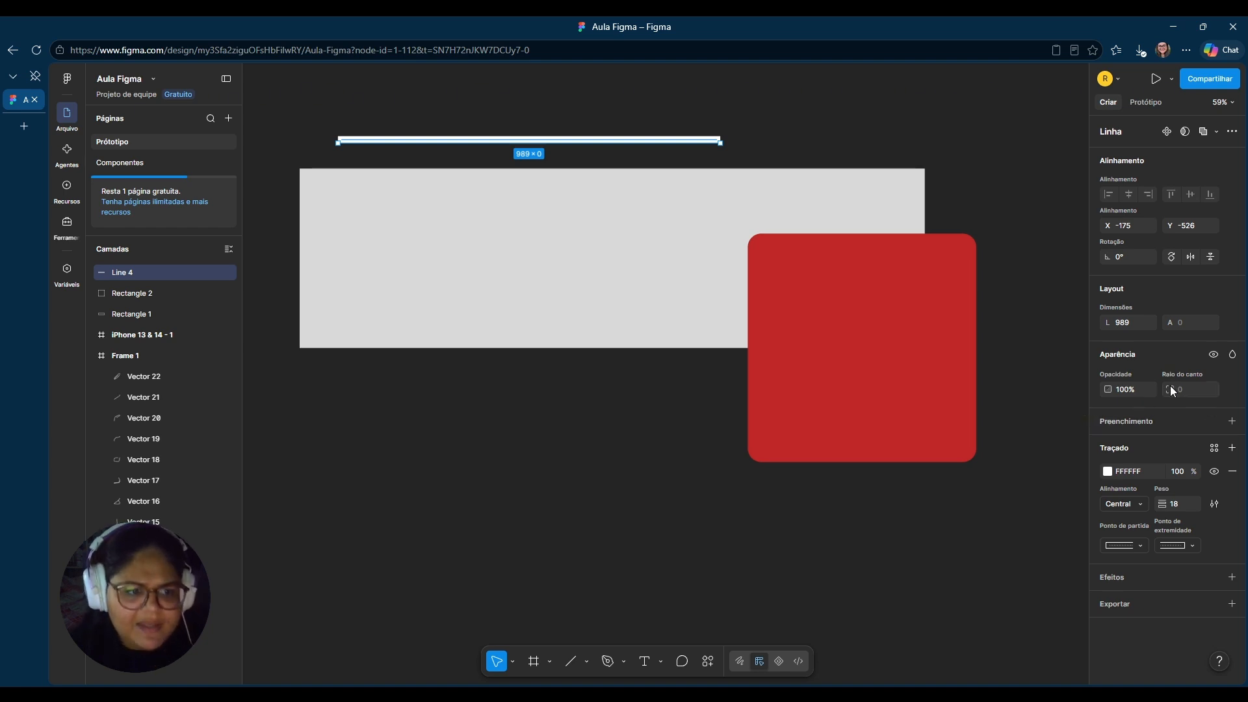
- Draw a horizontal arrow about 718 long below the left part of the grey rectangle with the Arrow tool
click(587, 664)
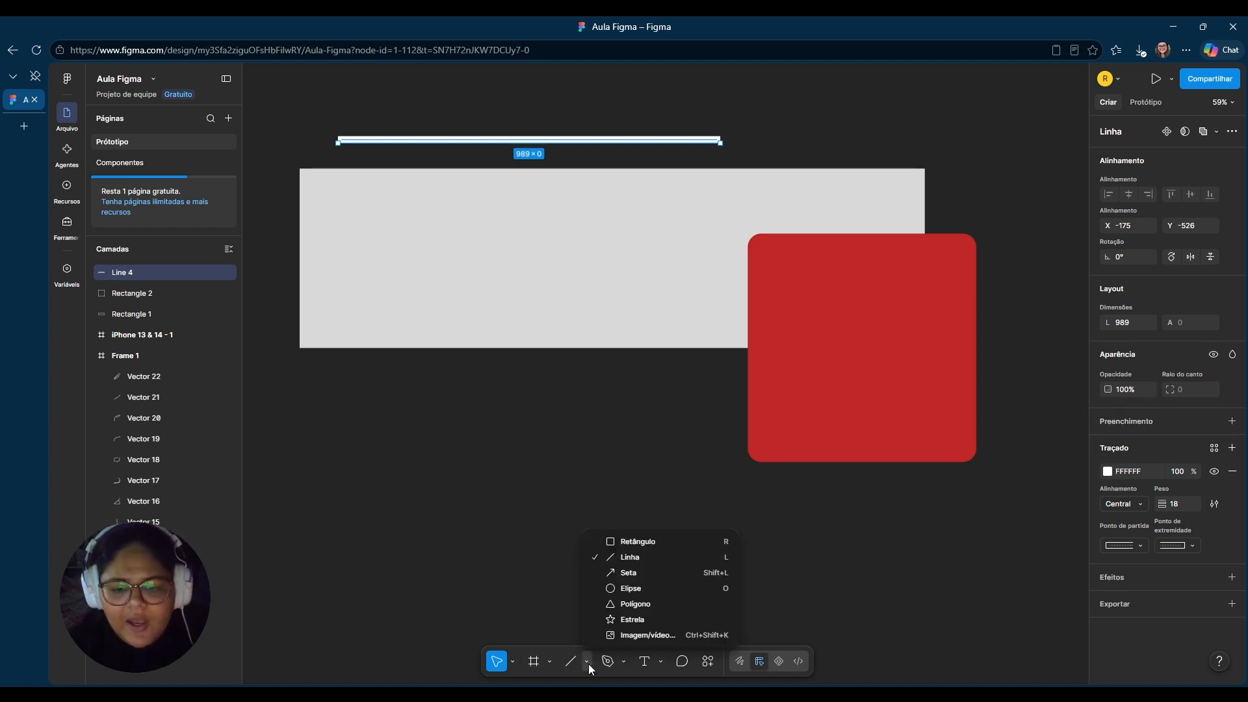
click(630, 574)
mouse_move(322, 435)
mouse_down()
mouse_move(501, 474)
mouse_move(585, 435)
mouse_move(650, 434)
mouse_up()
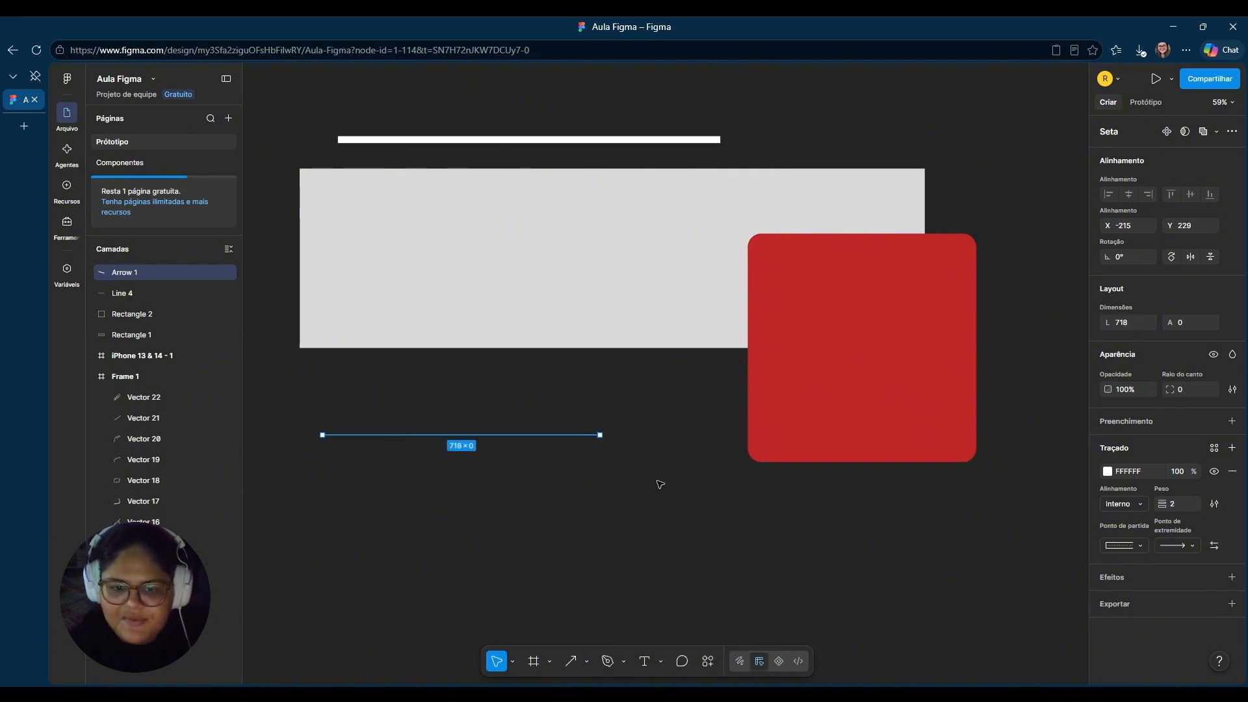
click(658, 490)
click(574, 445)
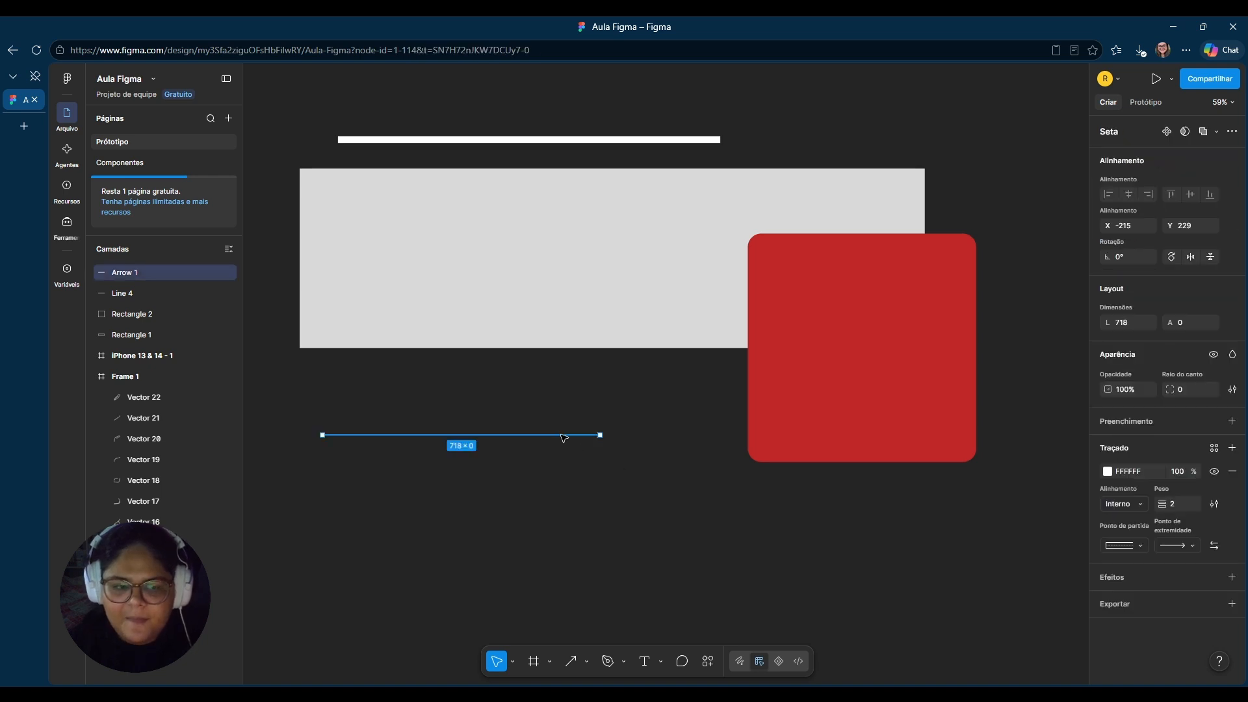
- Set the arrow's stroke weight to 40 and its start point to Redondo
drag(1162, 505, 1201, 509)
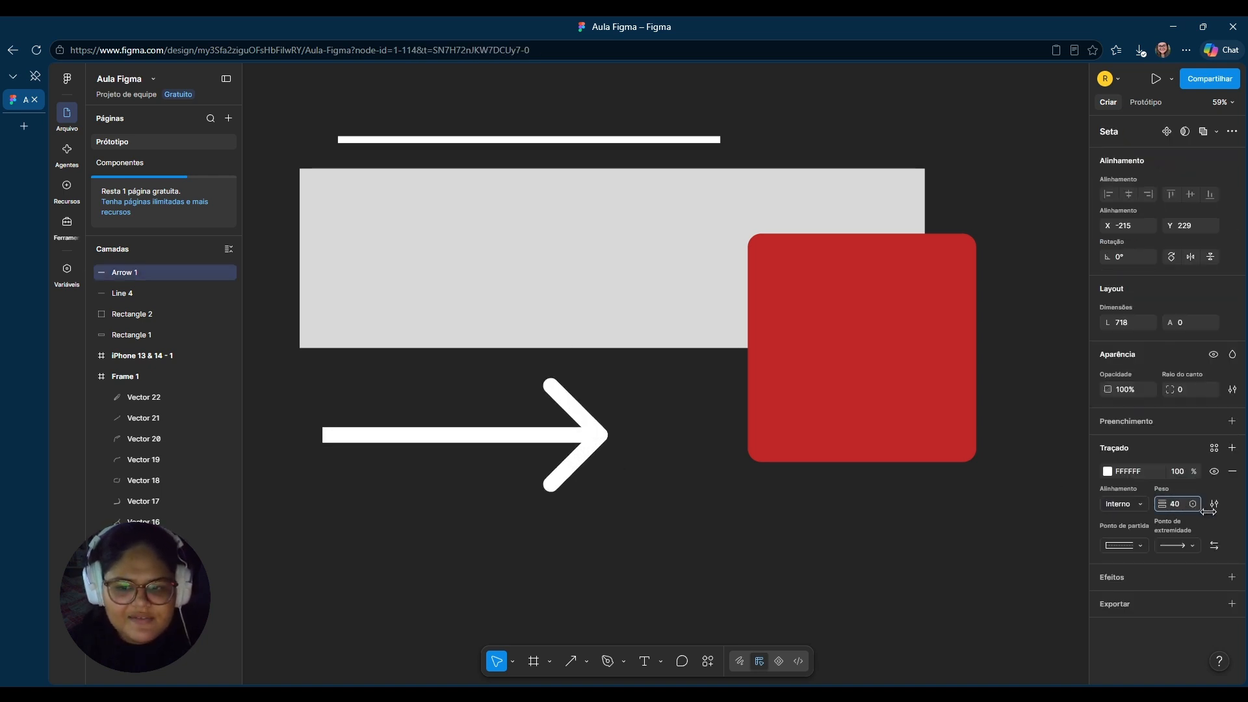
click(1119, 504)
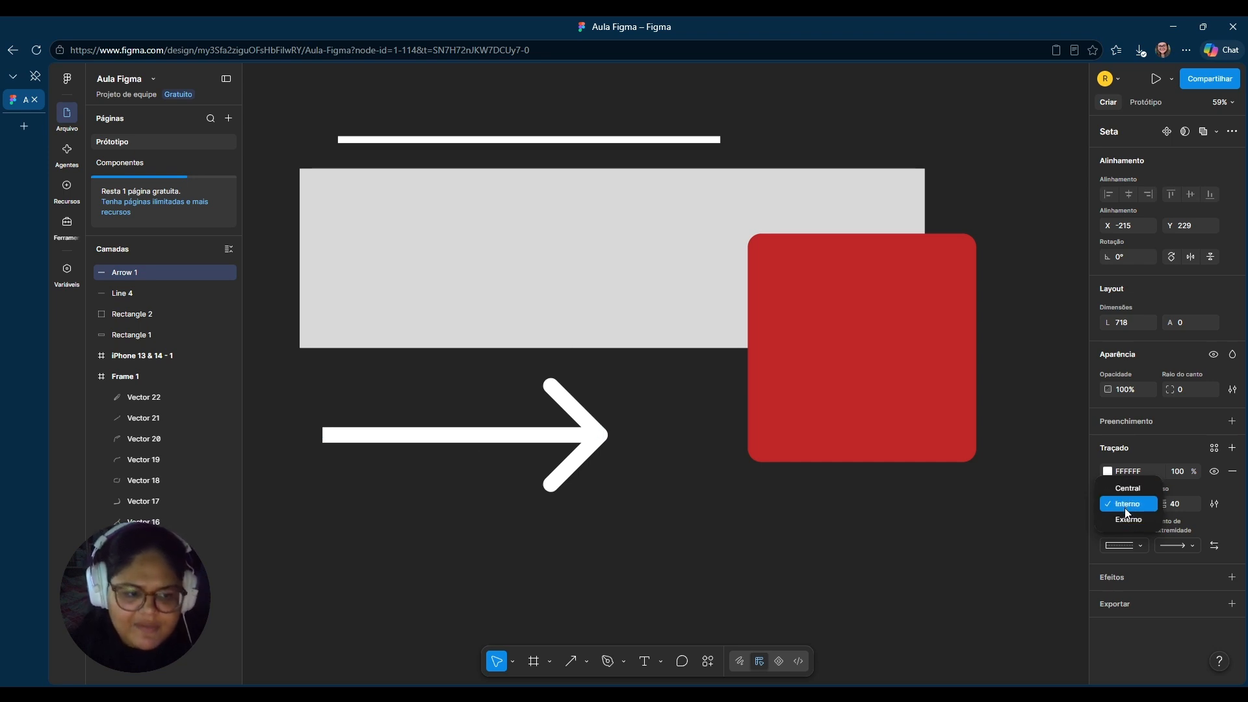
click(1138, 547)
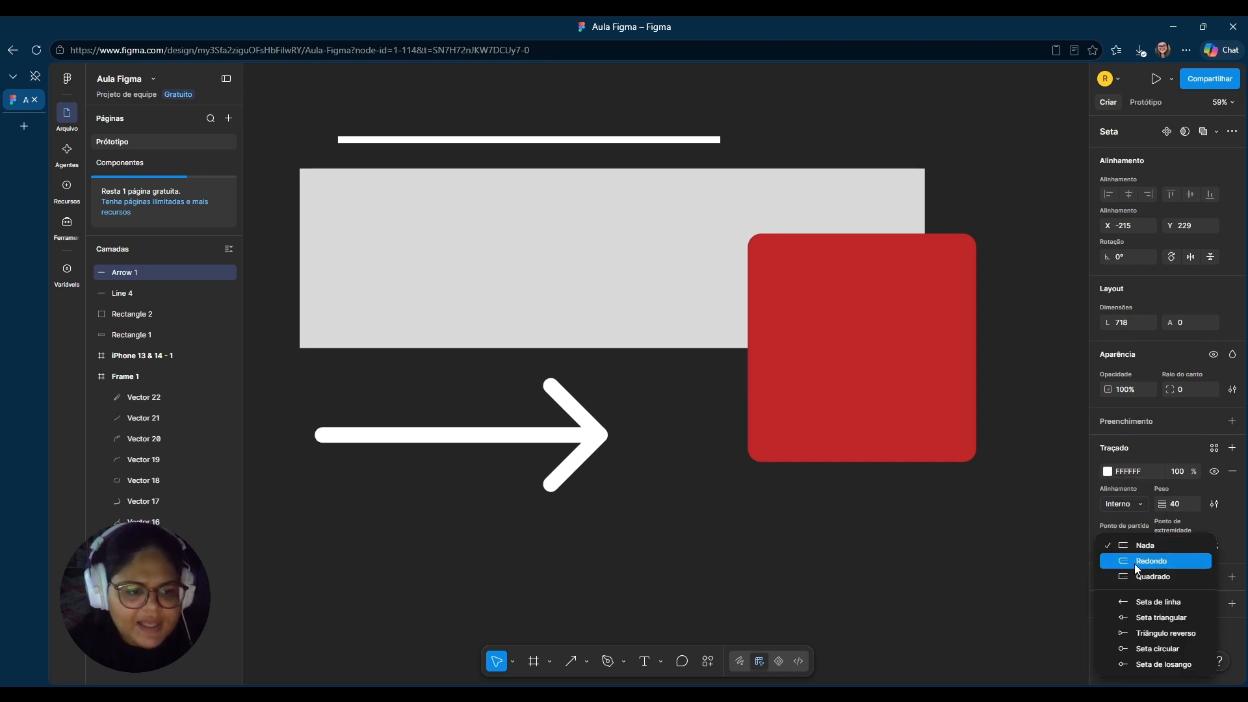
click(1133, 563)
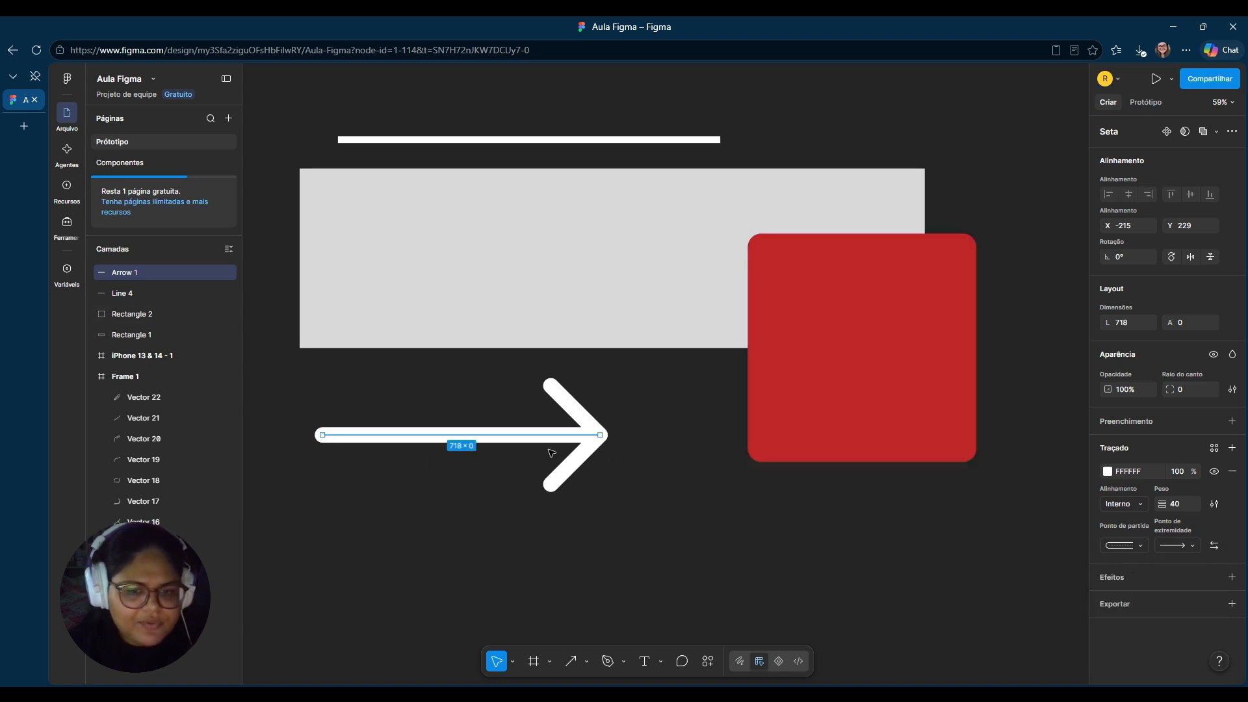
- Try Seta triangular, Triângulo reverso, Seta circular and Seta de losango as the arrow's end point, and return it to Seta de linha
click(1182, 550)
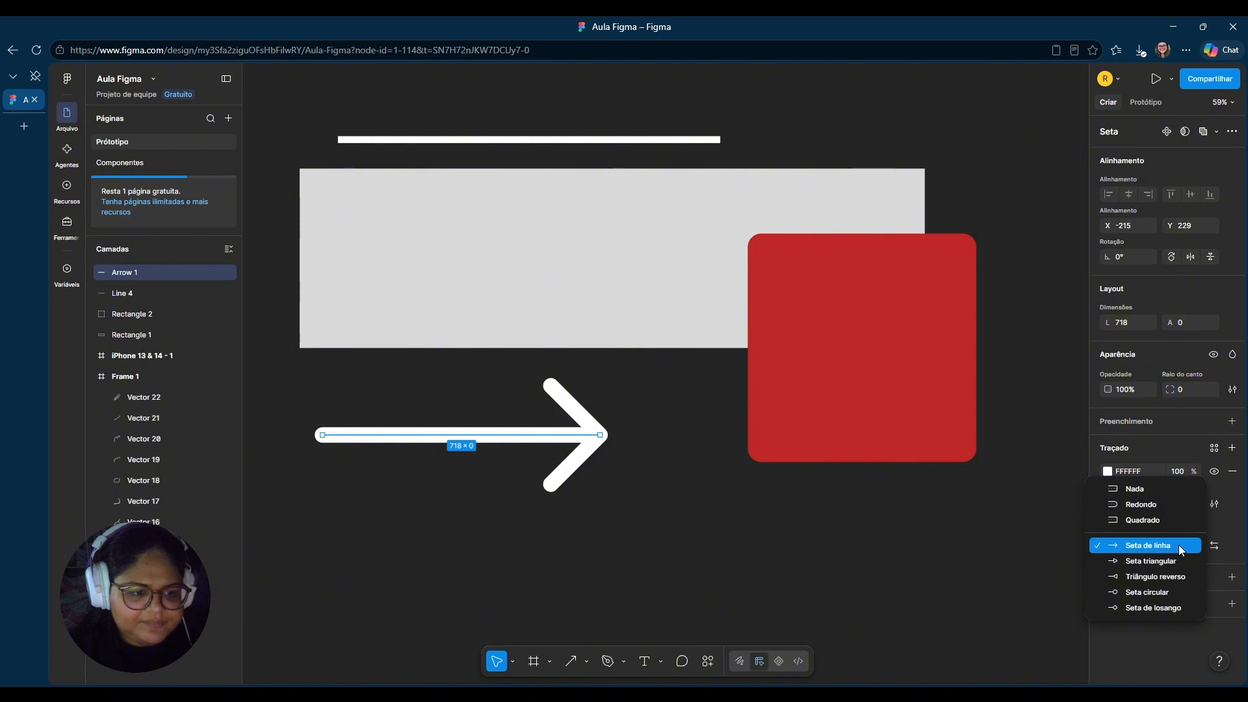
click(1178, 561)
click(1191, 540)
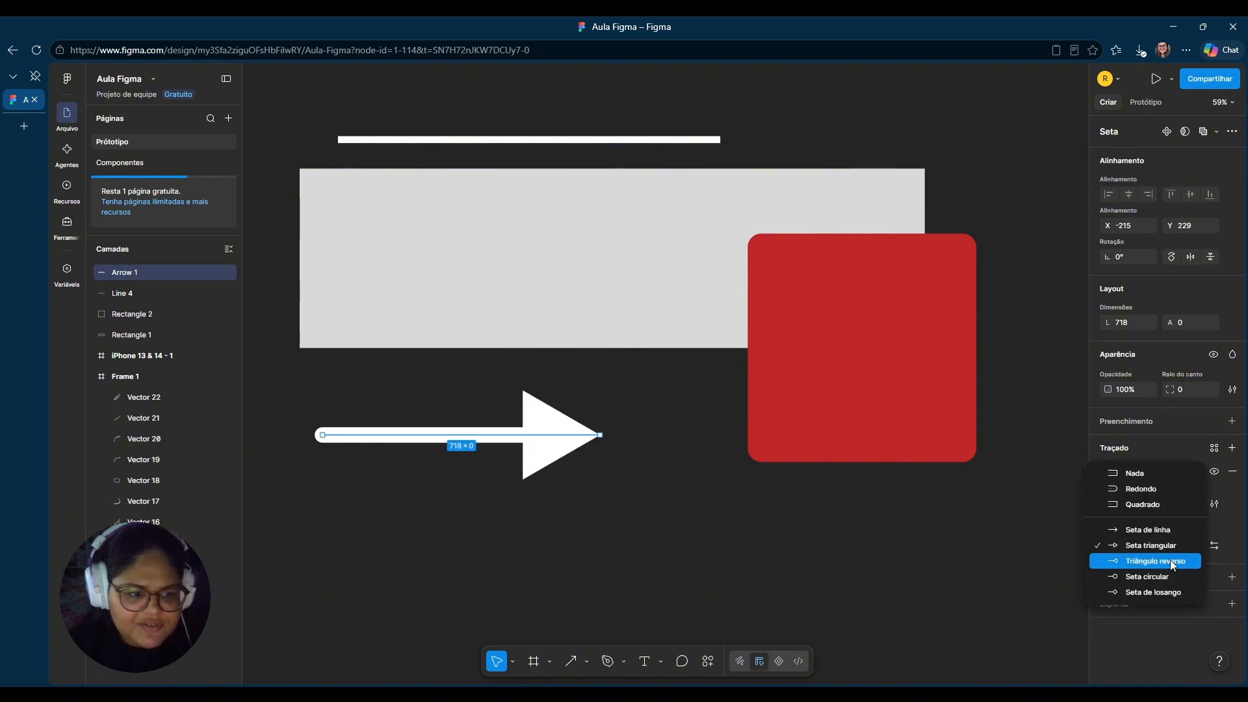
click(1169, 559)
click(1189, 551)
click(1168, 564)
click(1183, 551)
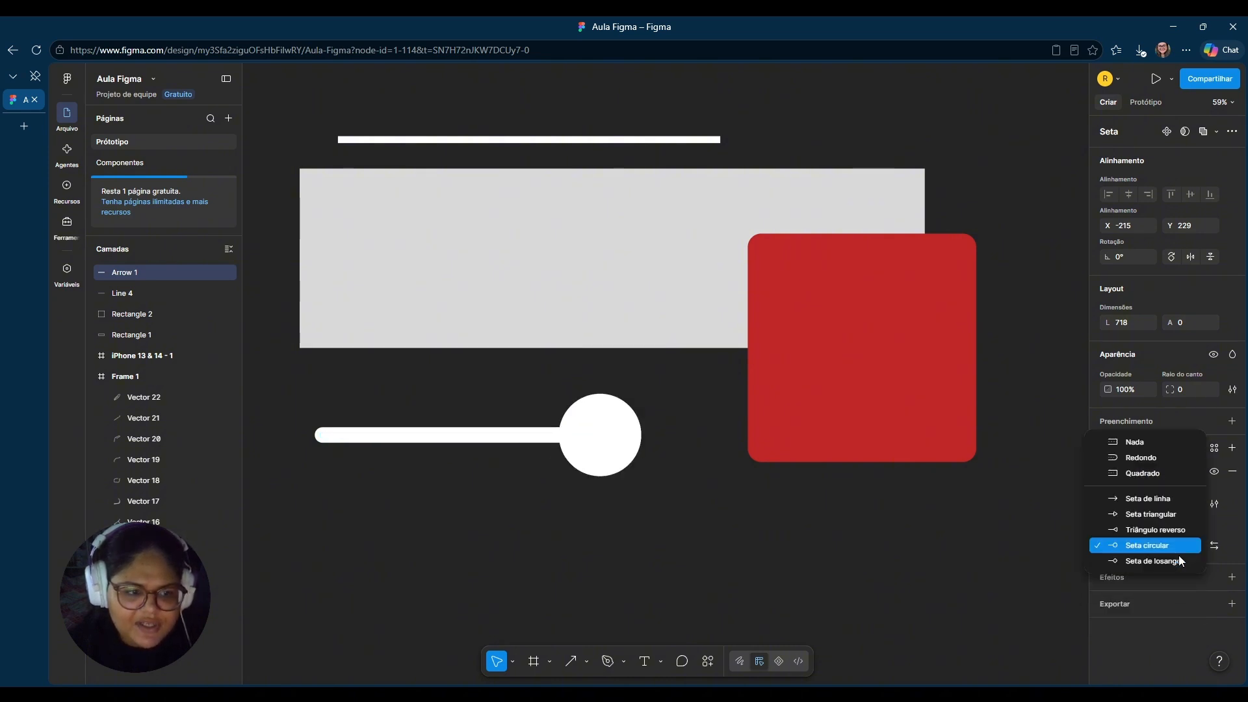
click(1168, 564)
click(1191, 545)
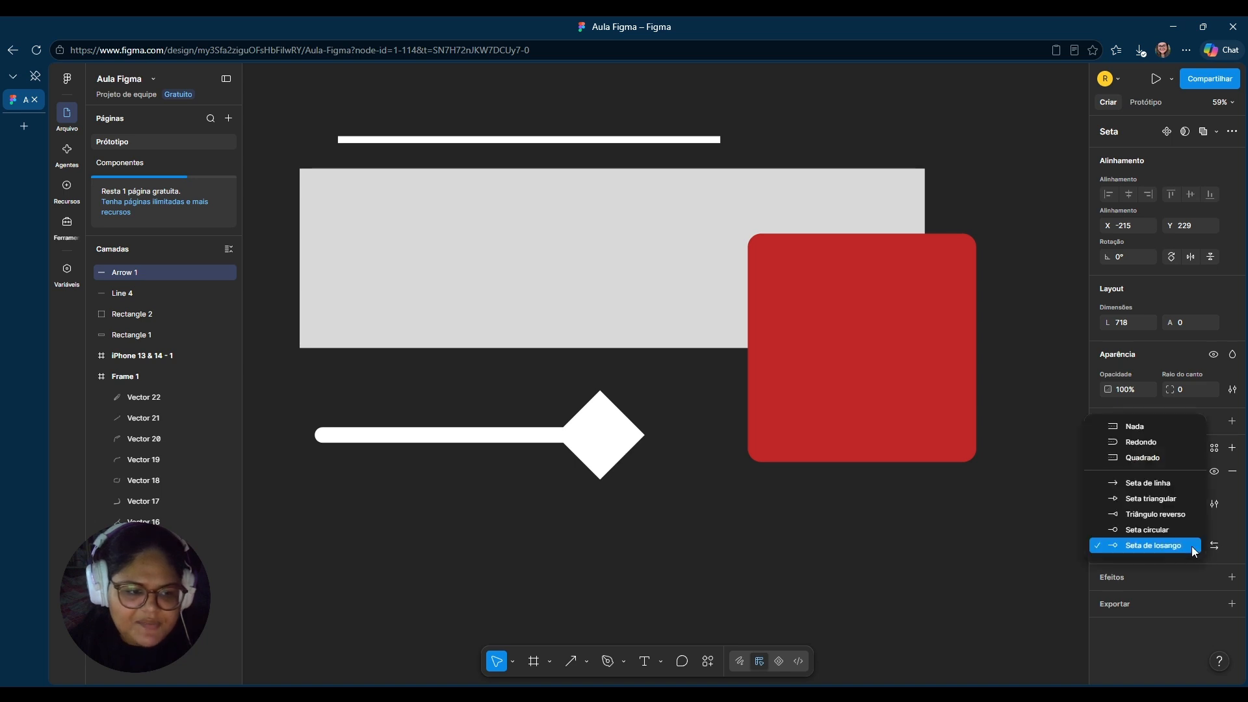
click(1149, 482)
- Try Seta de linha and Triângulo reverso as the arrow's start point
click(1120, 546)
click(1125, 588)
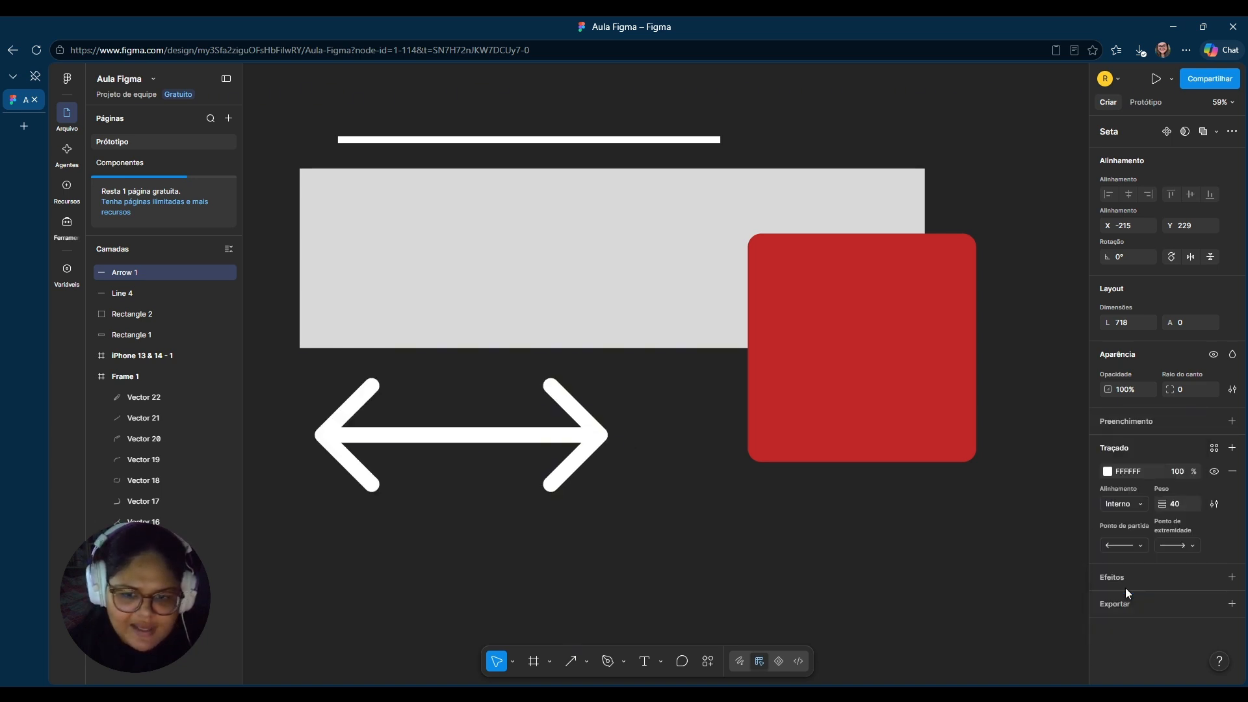
click(1128, 547)
click(1113, 575)
- Set the arrow's end point to Redondo and its start point to Seta triangular
click(1175, 546)
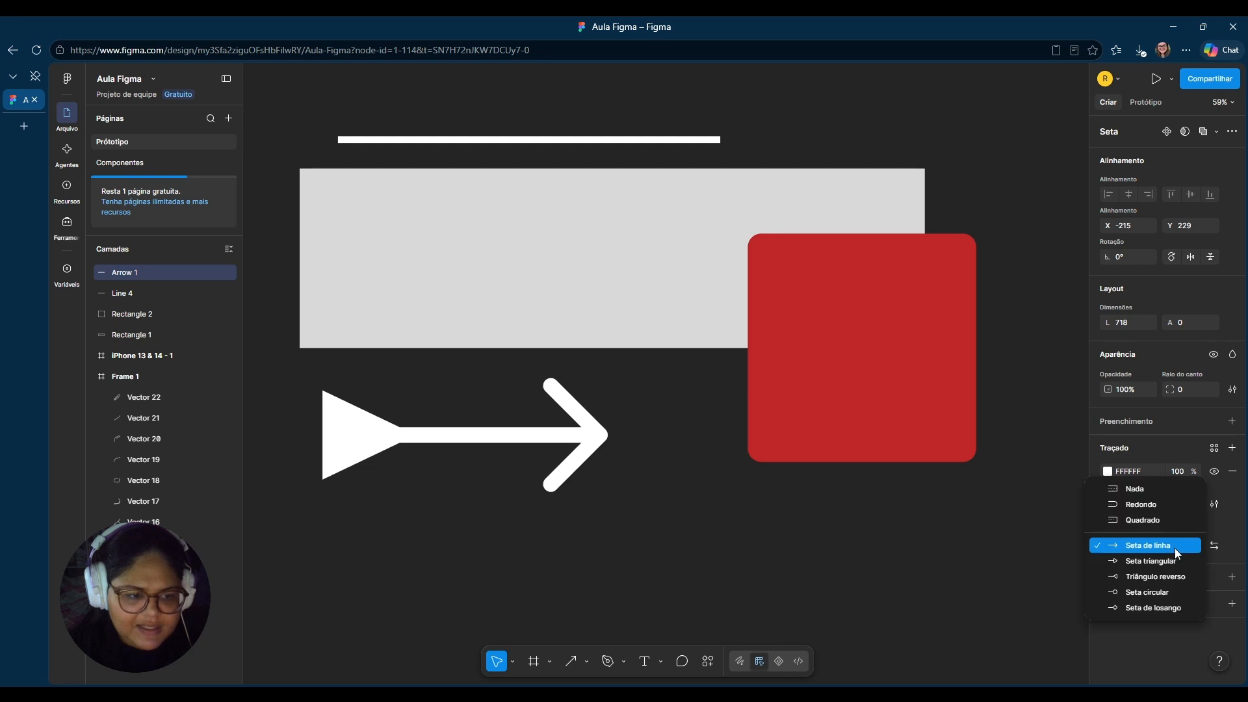
click(1160, 504)
drag(414, 439, 564, 388)
click(1140, 544)
click(1152, 553)
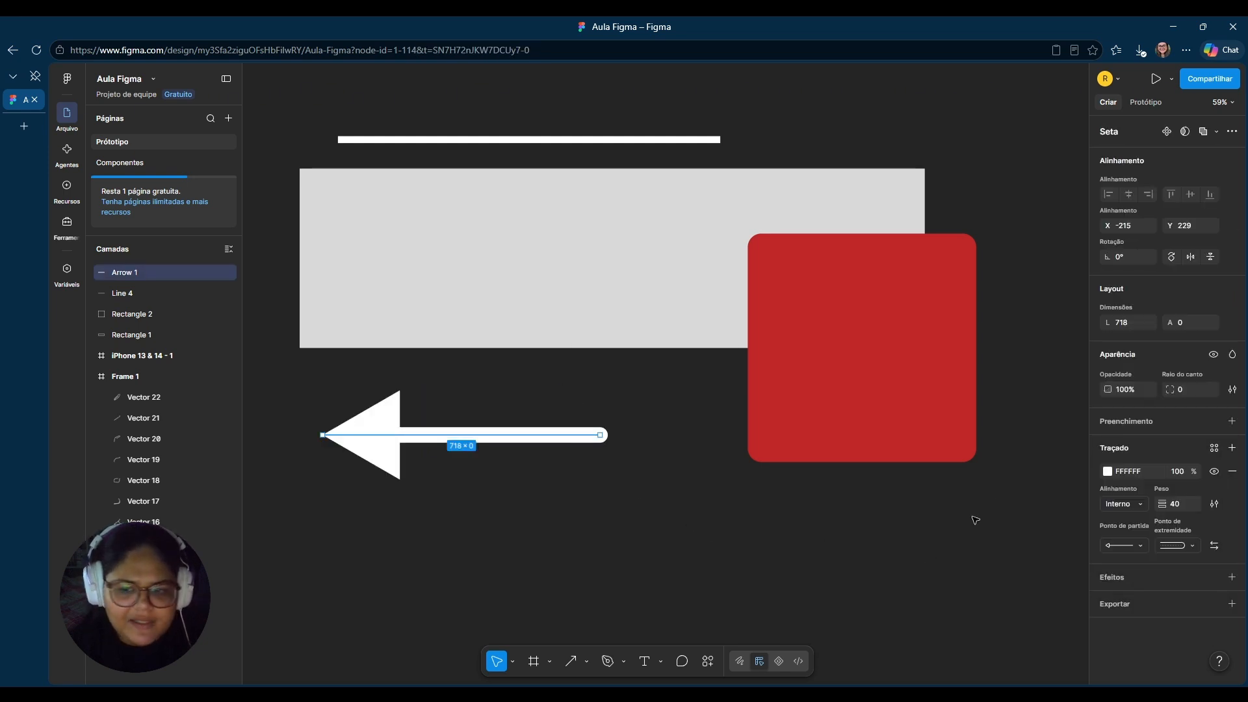
- Move the arrow up and to the right, to about X 84, Y 108, just below the grey rectangle
click(486, 447)
click(484, 438)
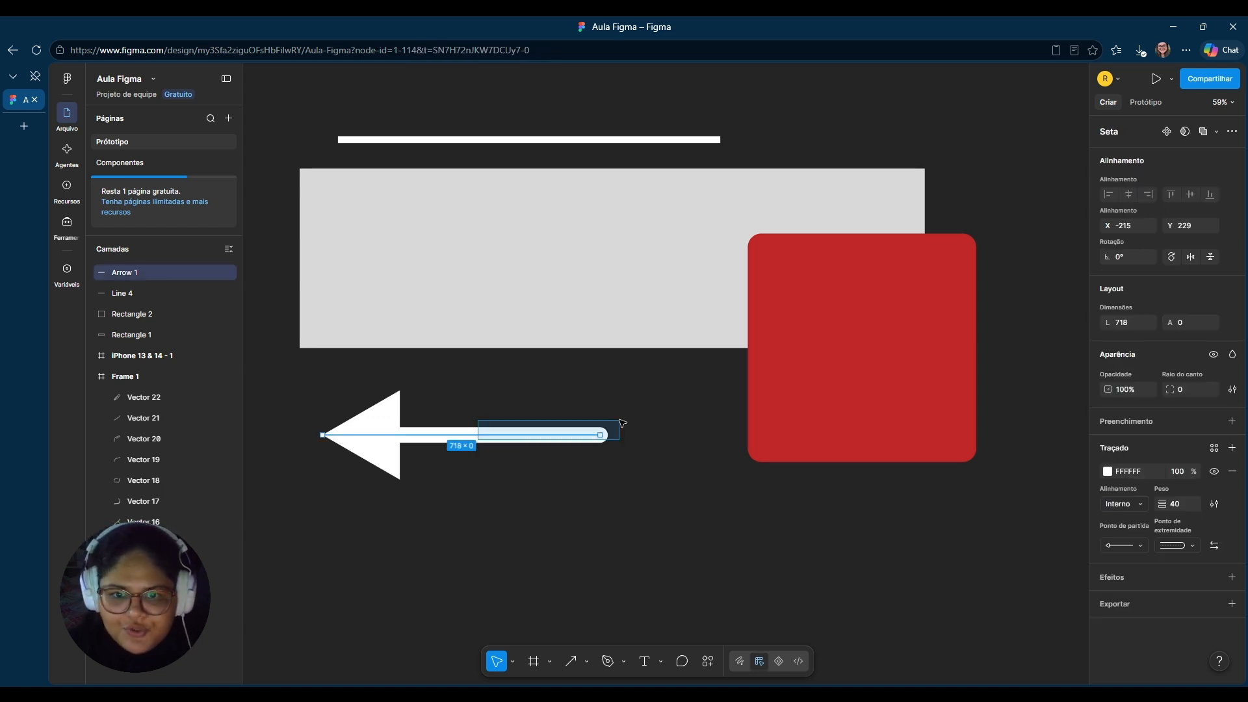
drag(585, 432, 672, 387)
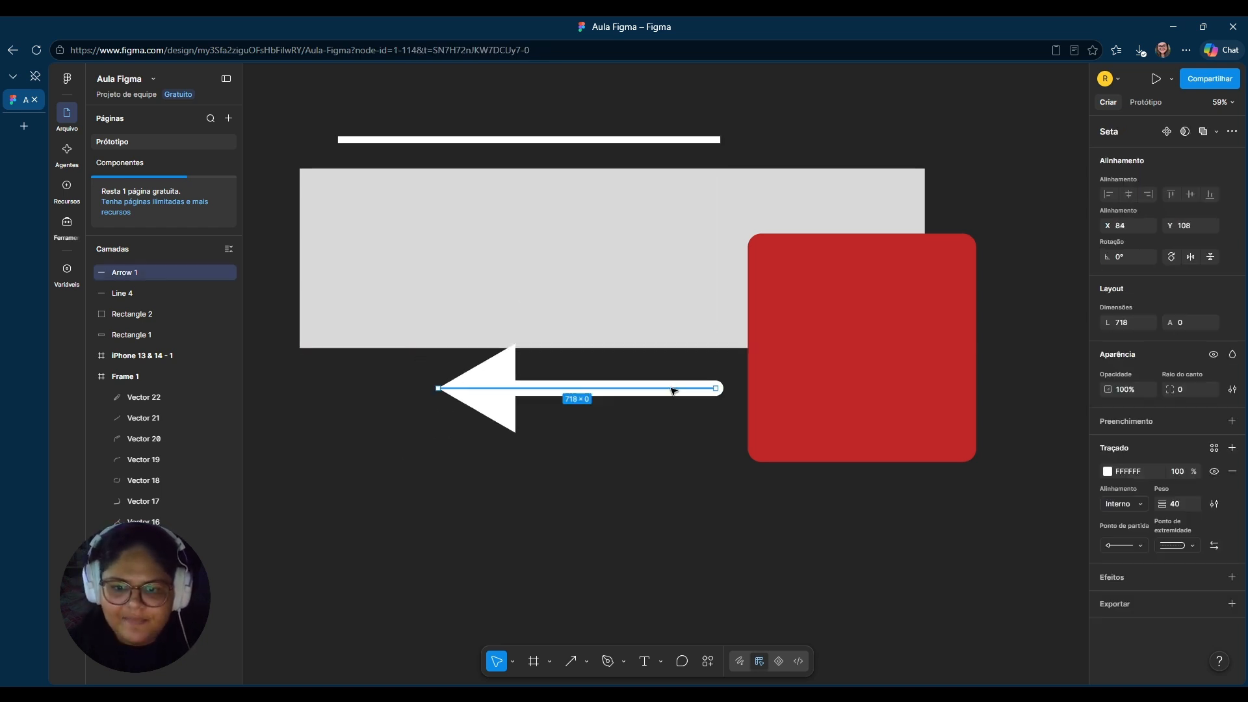
click(649, 142)
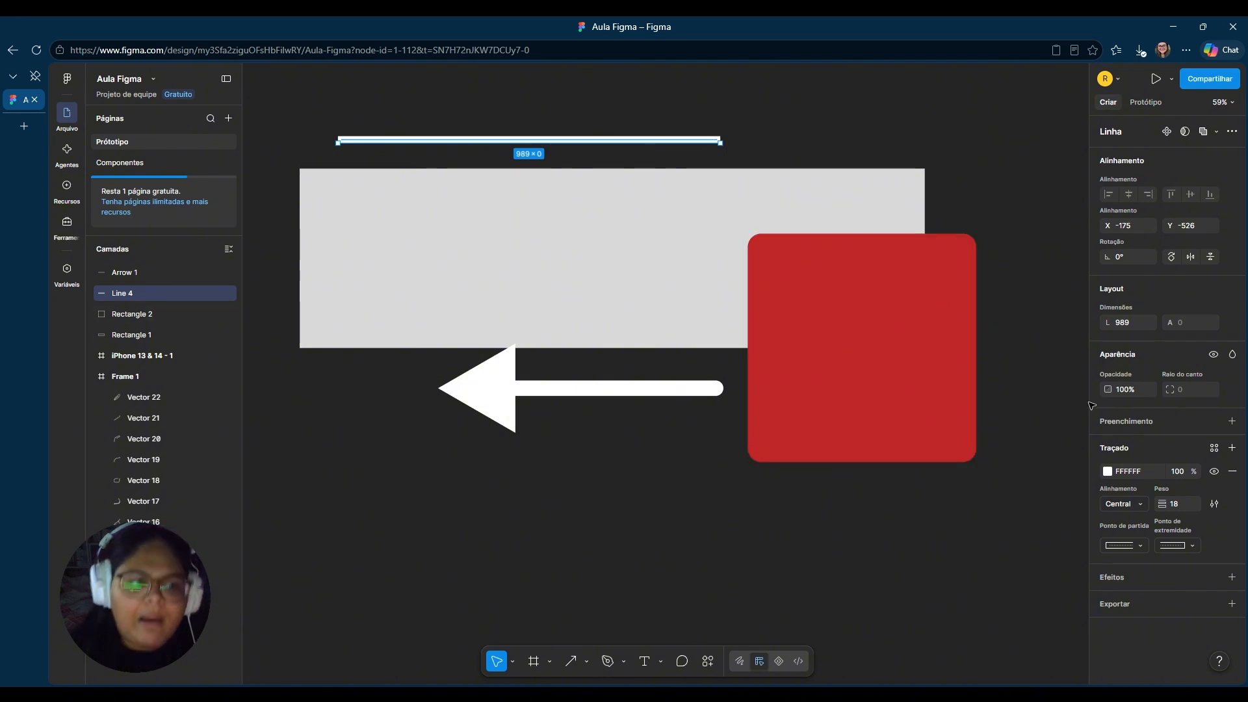
click(1176, 545)
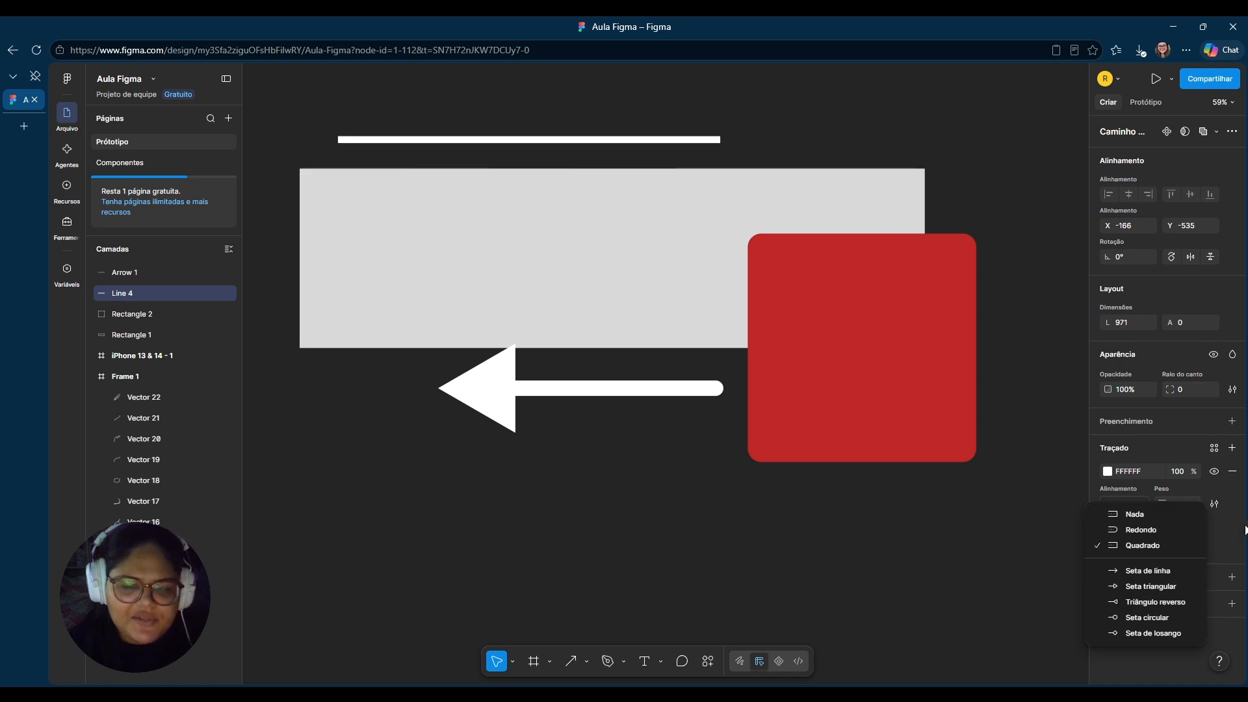
key(Delete)
key(ctrl+z)
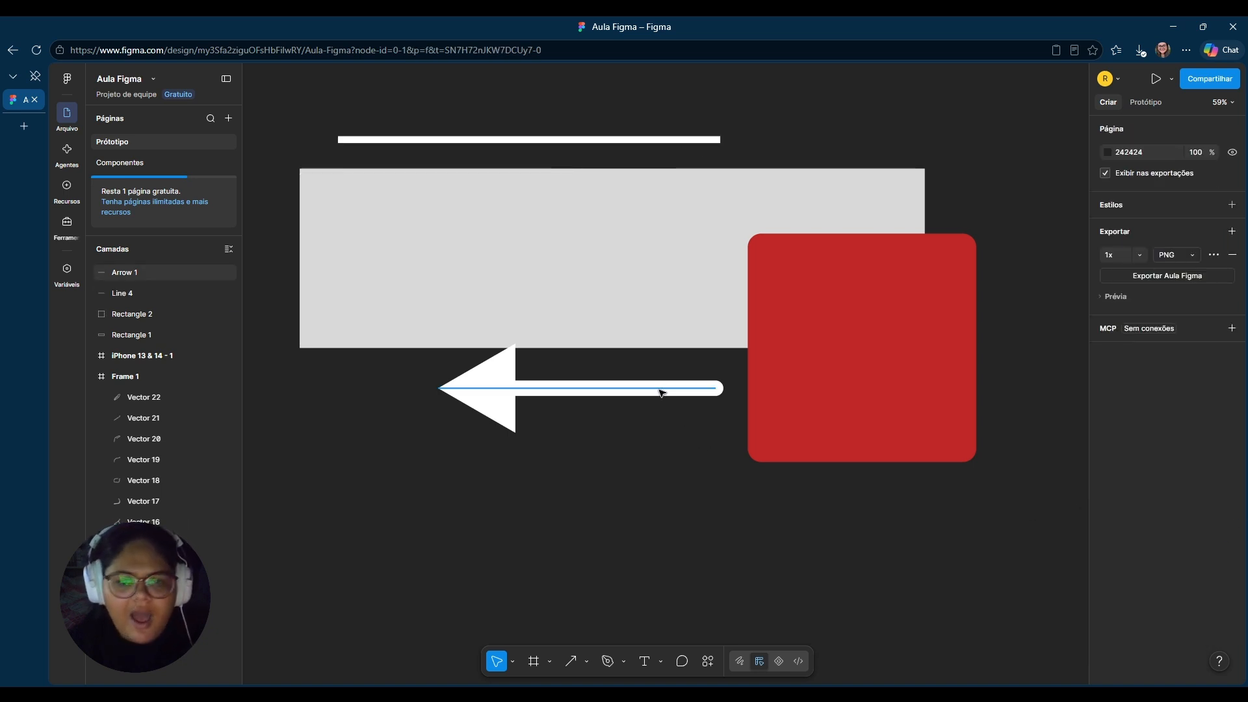
- Browse the arrow's start point styles, keep Seta triangular, and move the arrow right so its tail overlaps the red rectangle
click(662, 393)
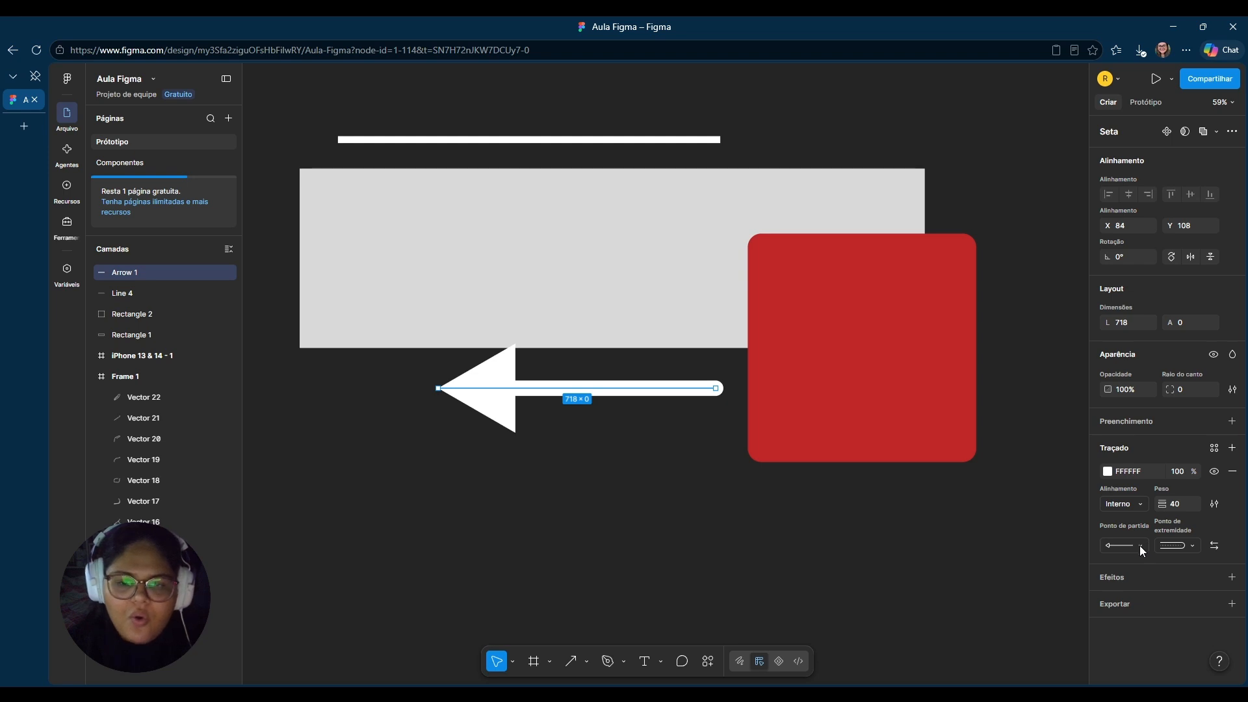
click(1120, 546)
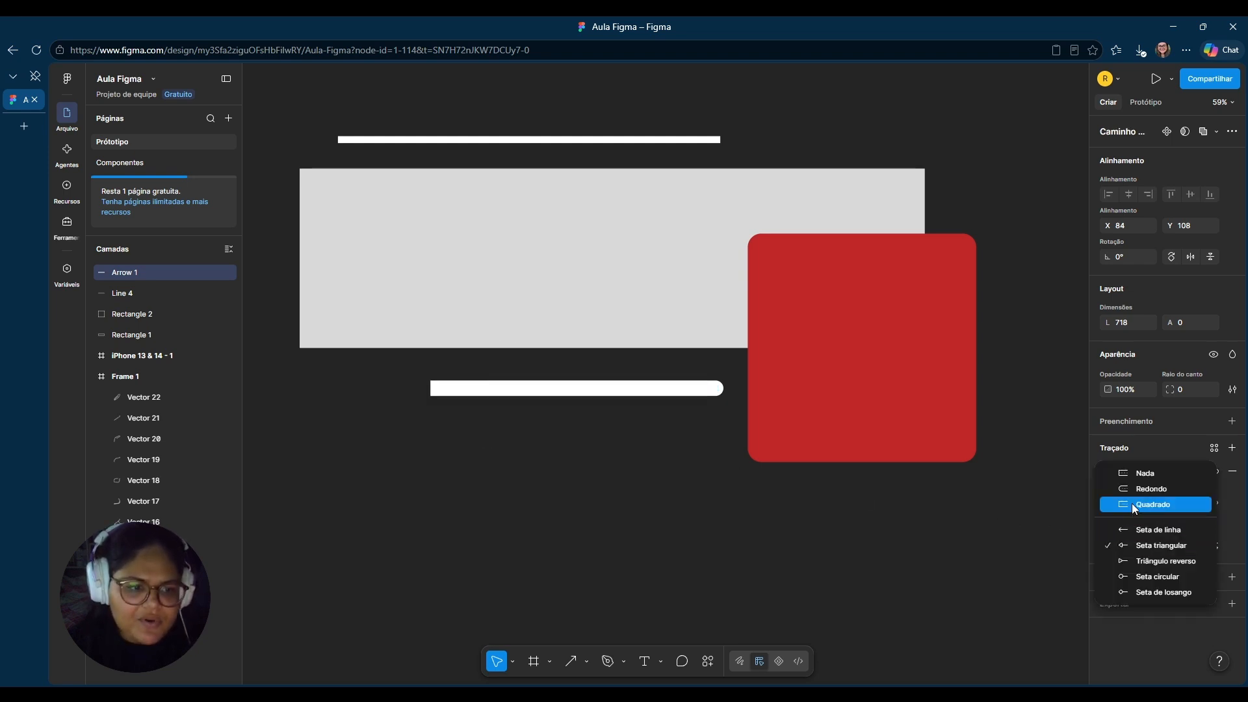
click(1127, 540)
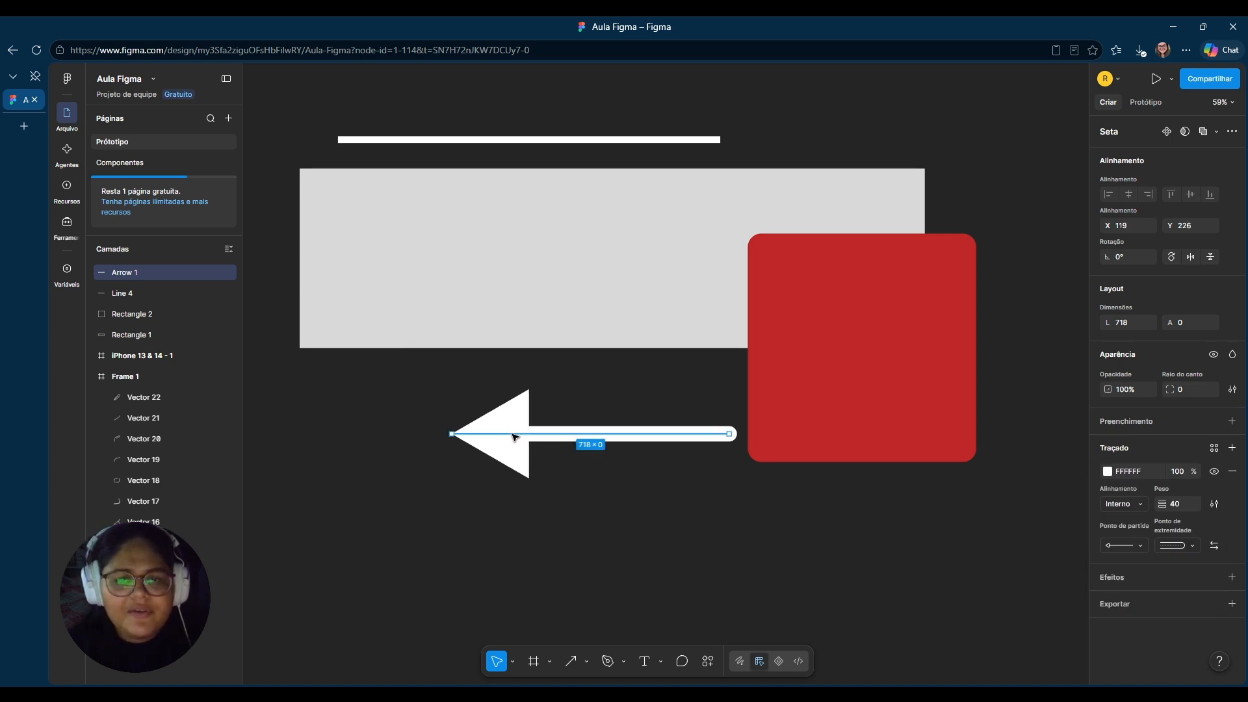
drag(496, 385, 569, 379)
click(591, 611)
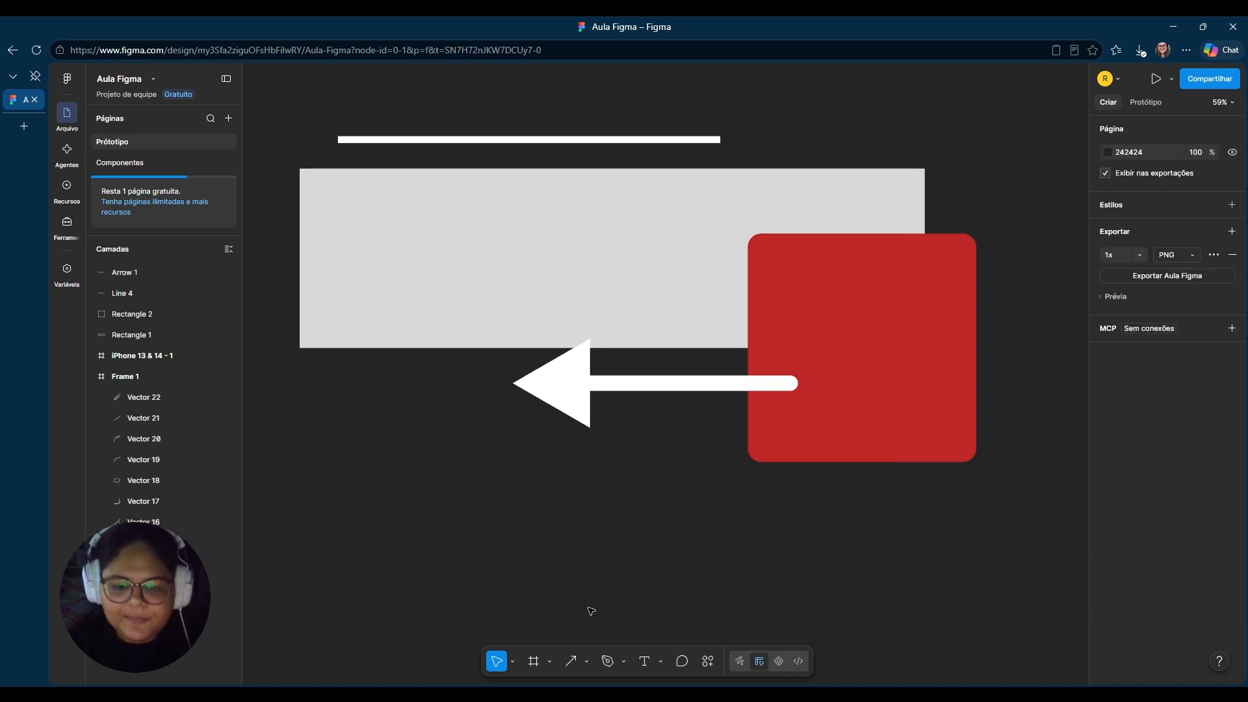
- Draw a circle of about 525 × 525 with the Ellipse tool and move it below the grey rectangle's left part
click(587, 661)
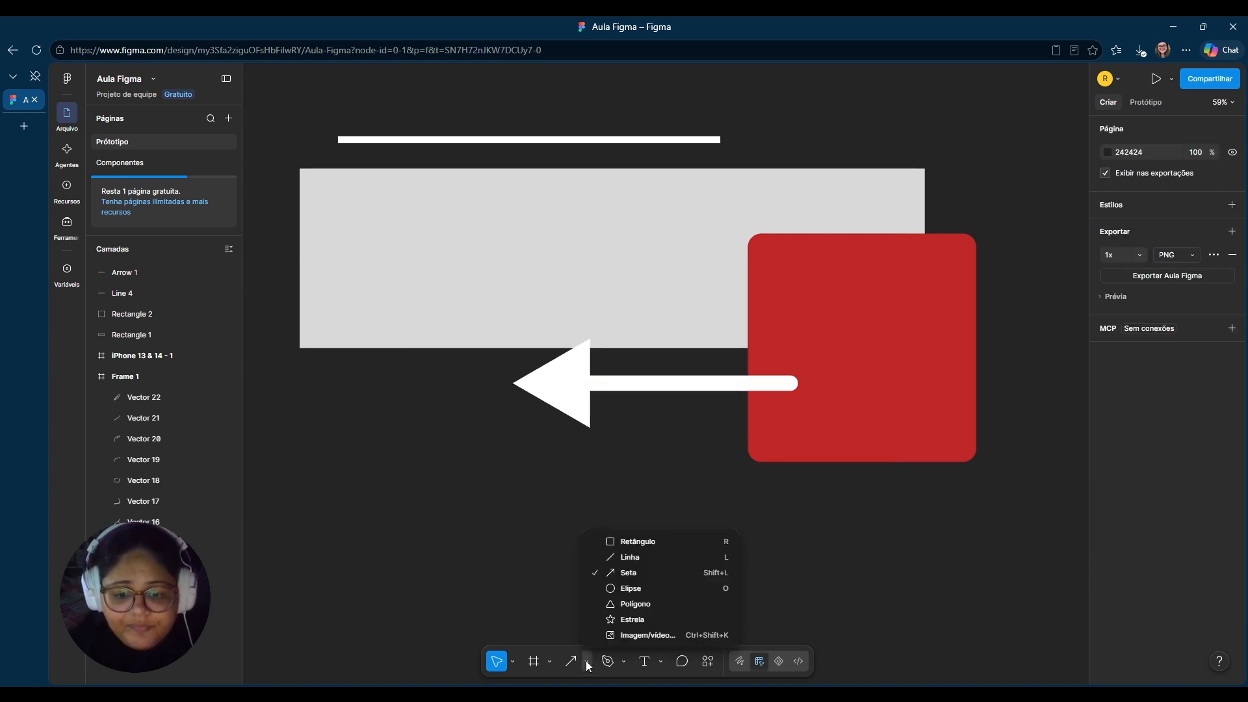
click(627, 588)
drag(317, 318, 519, 520)
drag(417, 414, 391, 457)
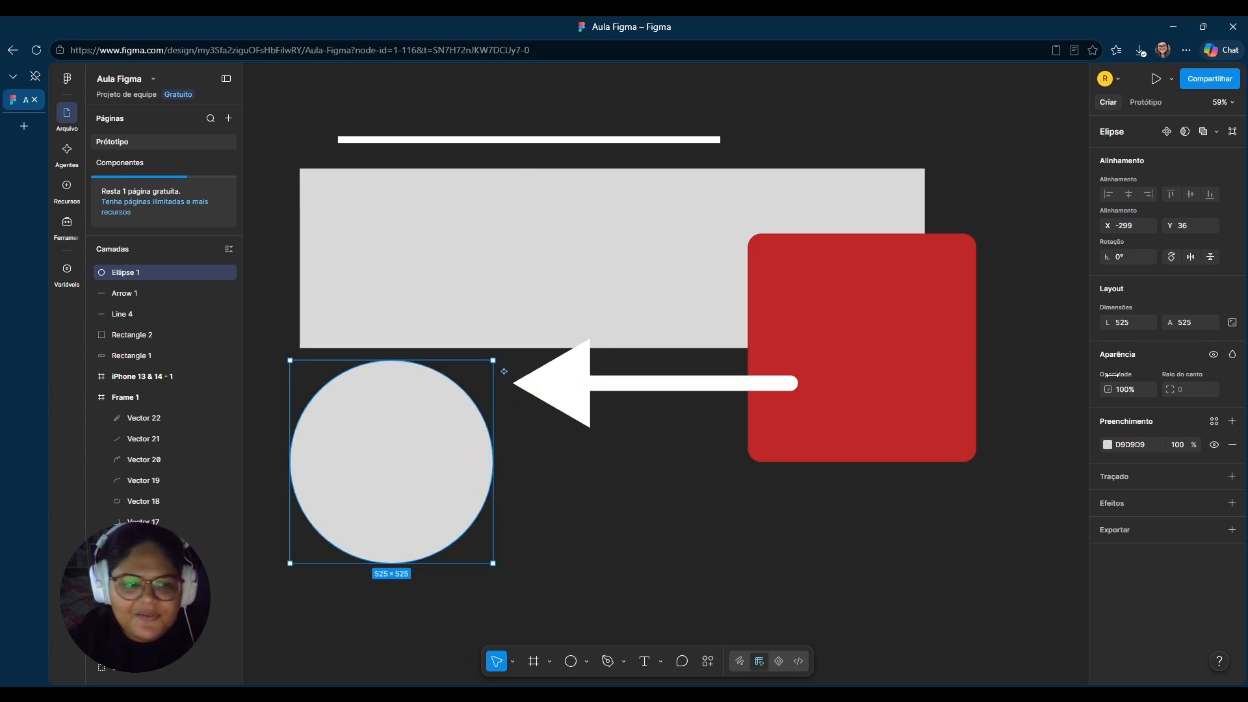
- Set the circle's fill to dark green 116500
click(1107, 446)
drag(1021, 517, 1062, 525)
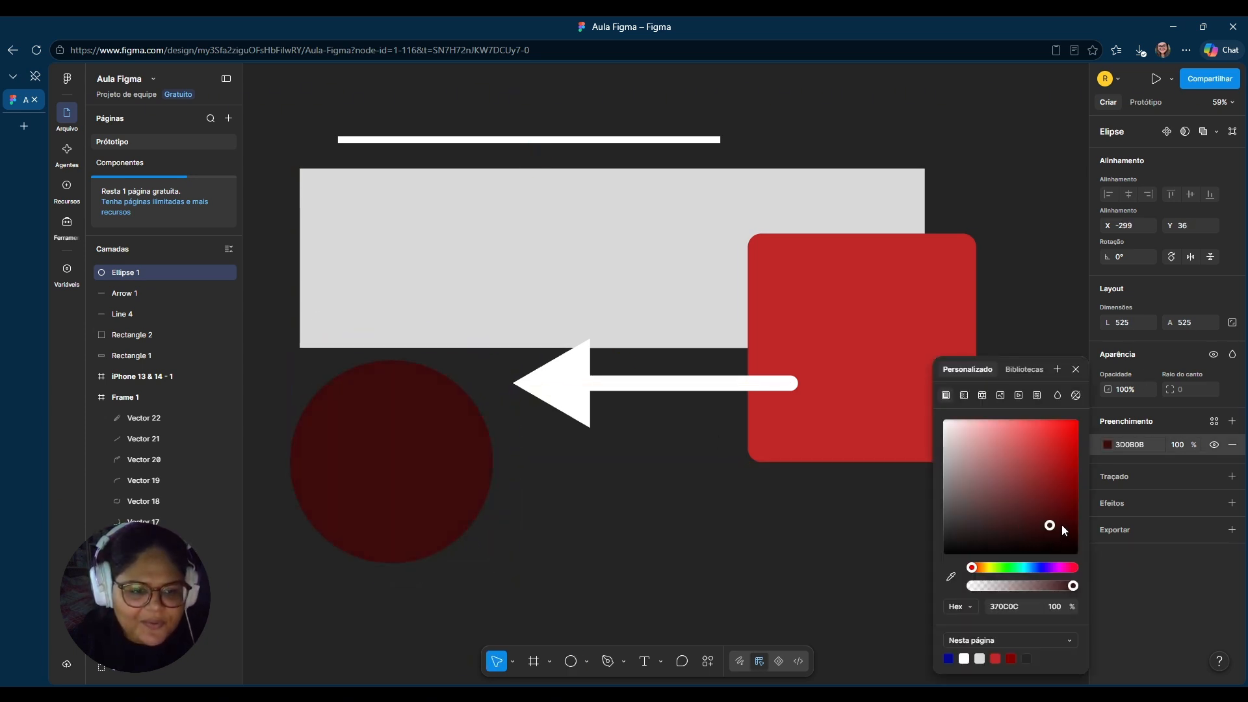
drag(1025, 566, 1002, 568)
click(737, 537)
click(398, 447)
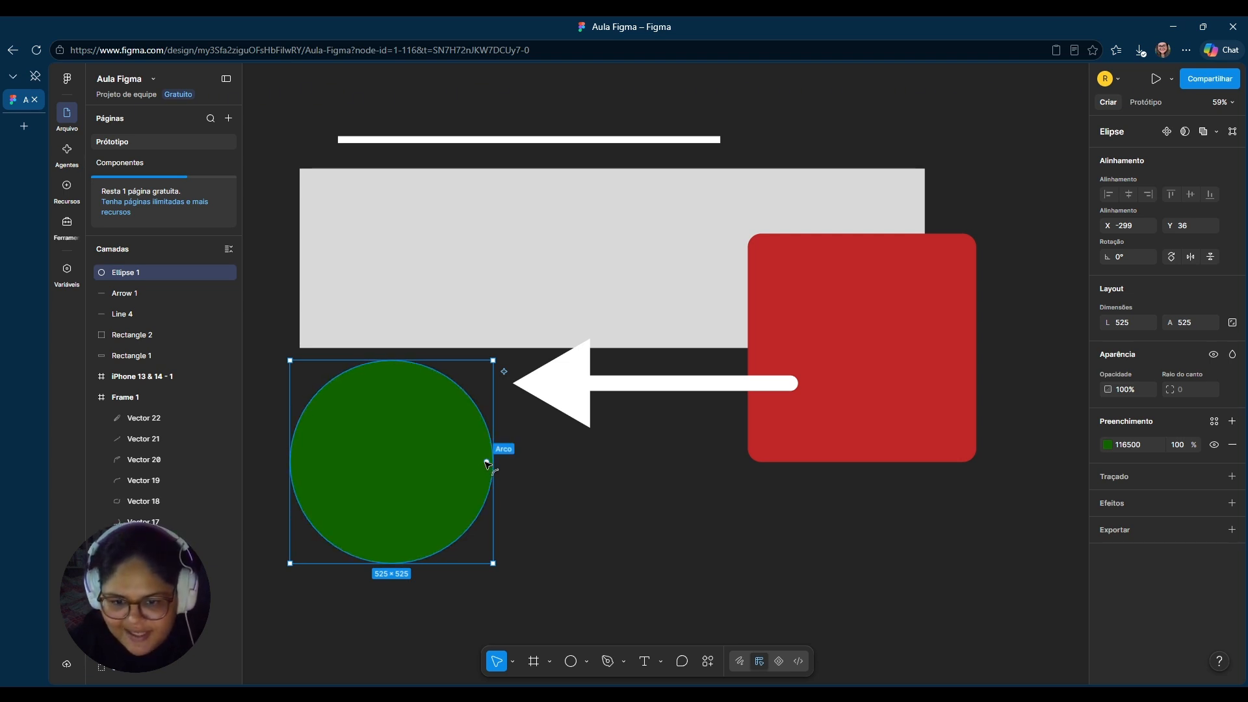
- Turn the green circle into an open ring with a 76.81% inner ratio and a small gap, and round its ends with corner radius 43
drag(489, 463, 449, 455)
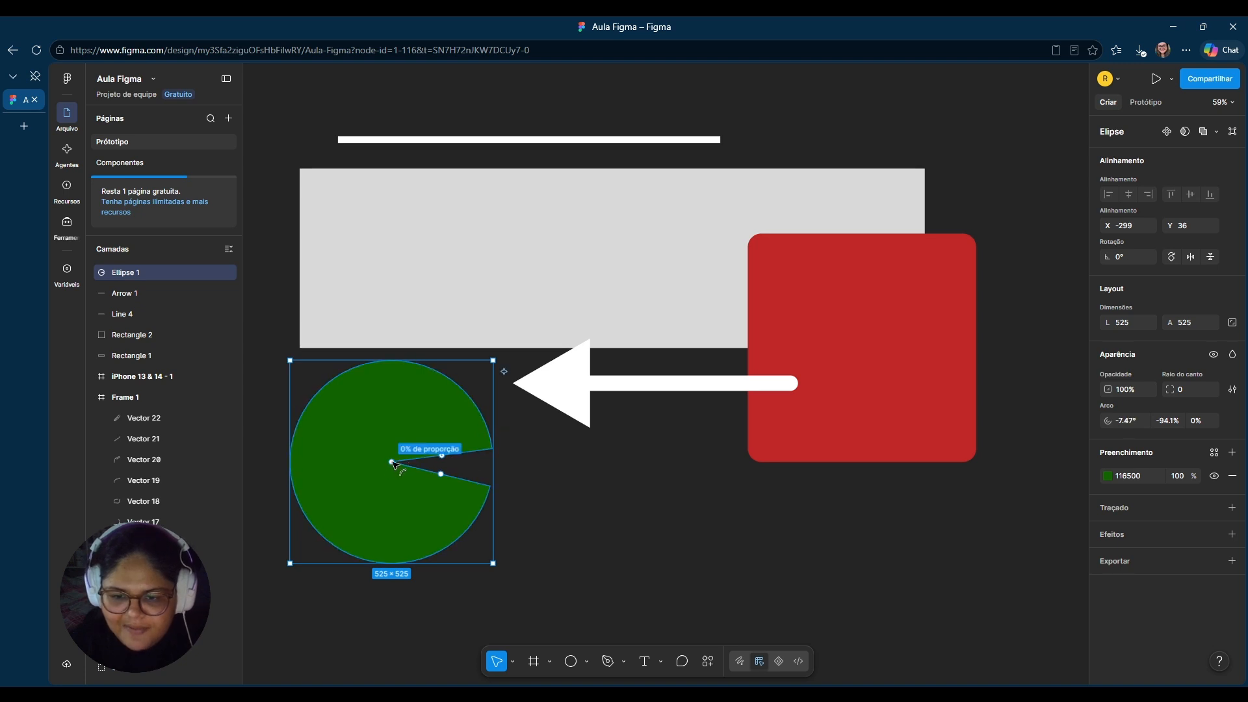
drag(392, 463, 315, 459)
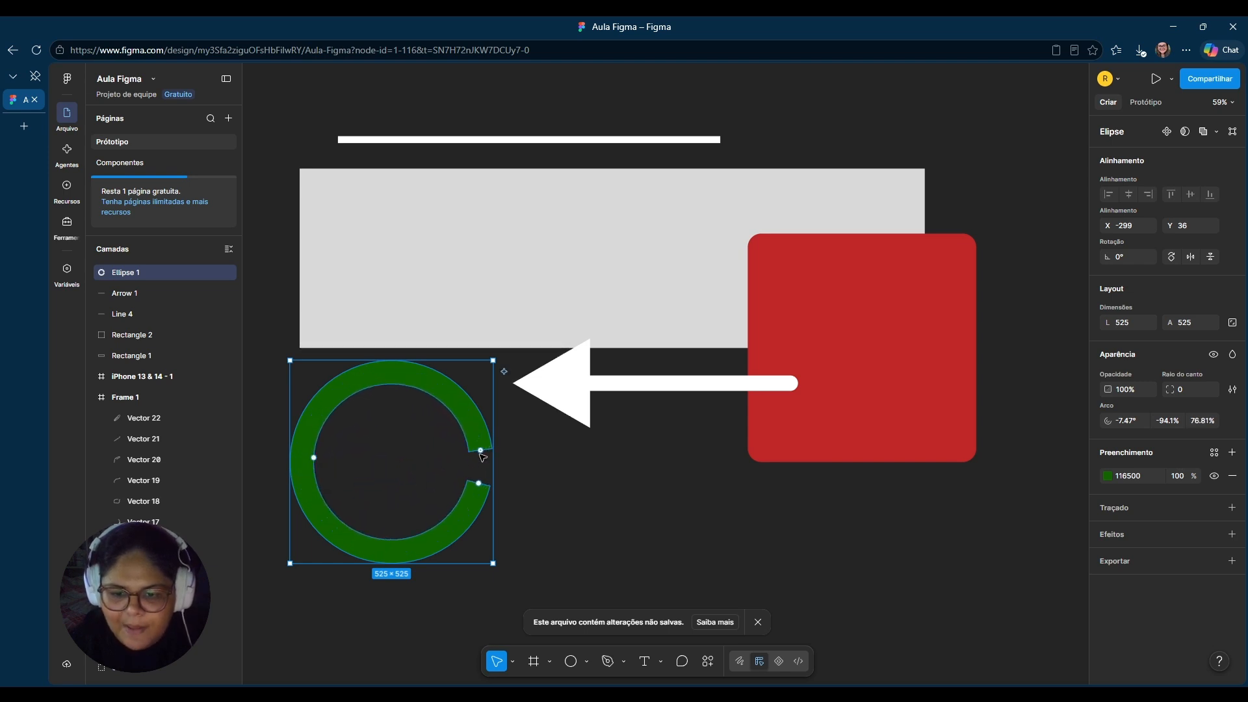
drag(484, 451, 481, 455)
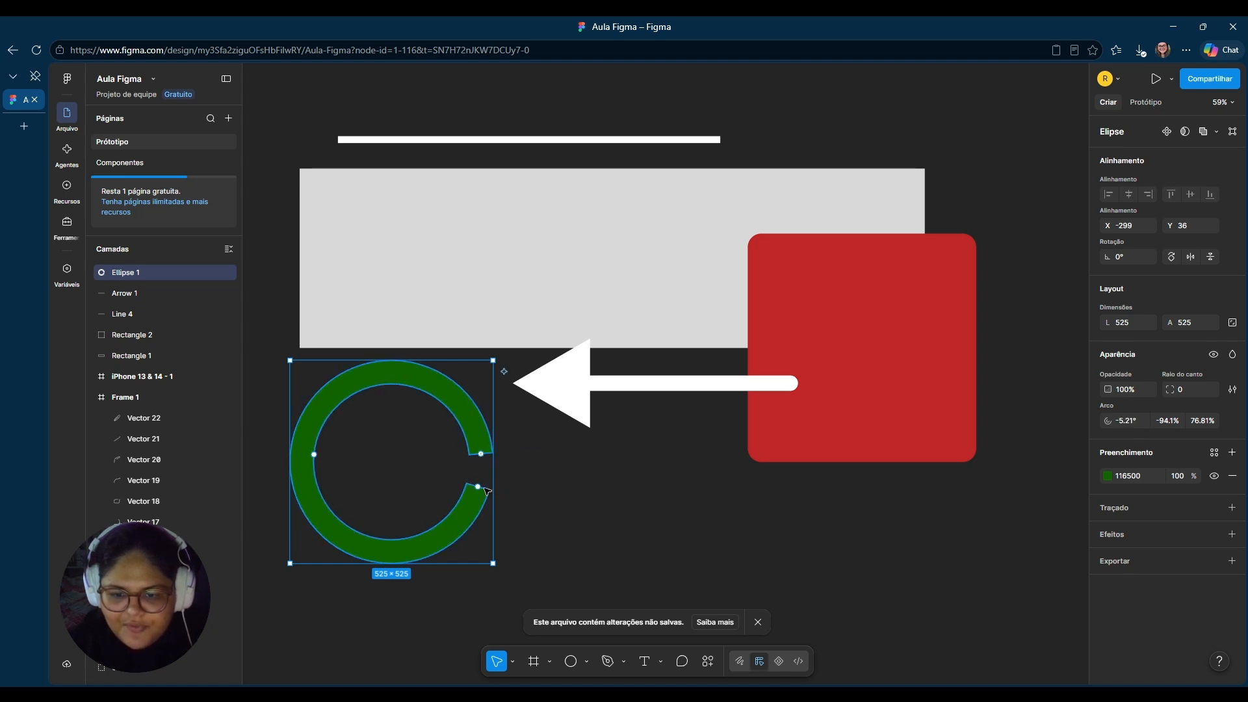
mouse_move(478, 486)
mouse_down()
mouse_move(489, 458)
mouse_move(482, 480)
mouse_move(293, 449)
mouse_move(489, 463)
mouse_move(285, 360)
mouse_move(546, 535)
mouse_move(515, 445)
mouse_move(486, 459)
mouse_move(481, 494)
mouse_move(485, 433)
mouse_move(484, 492)
mouse_up()
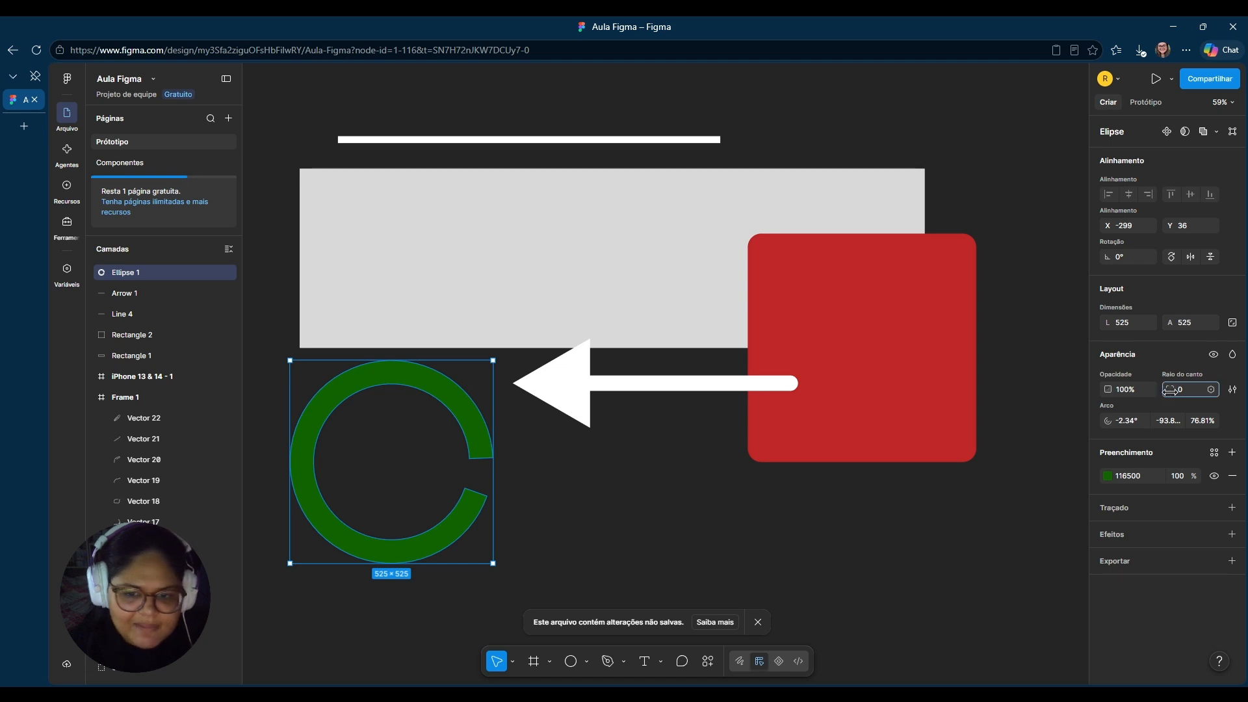
drag(1169, 390, 166, 412)
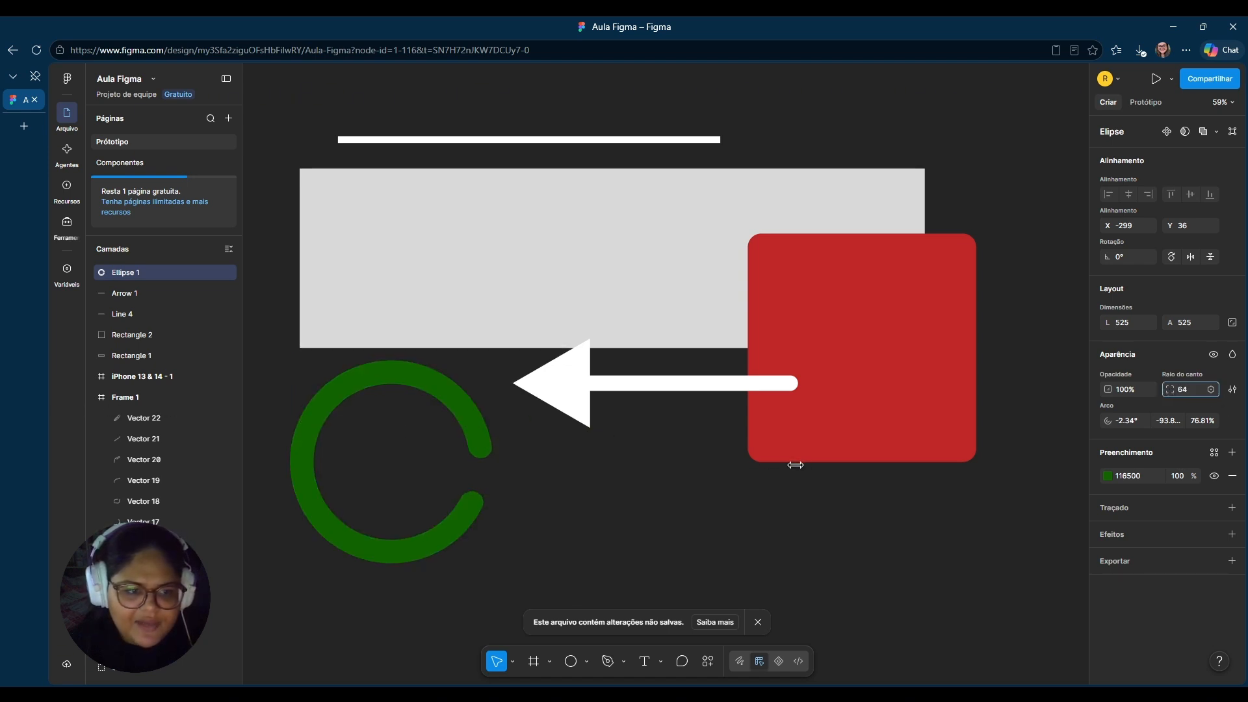
drag(868, 472, 1076, 497)
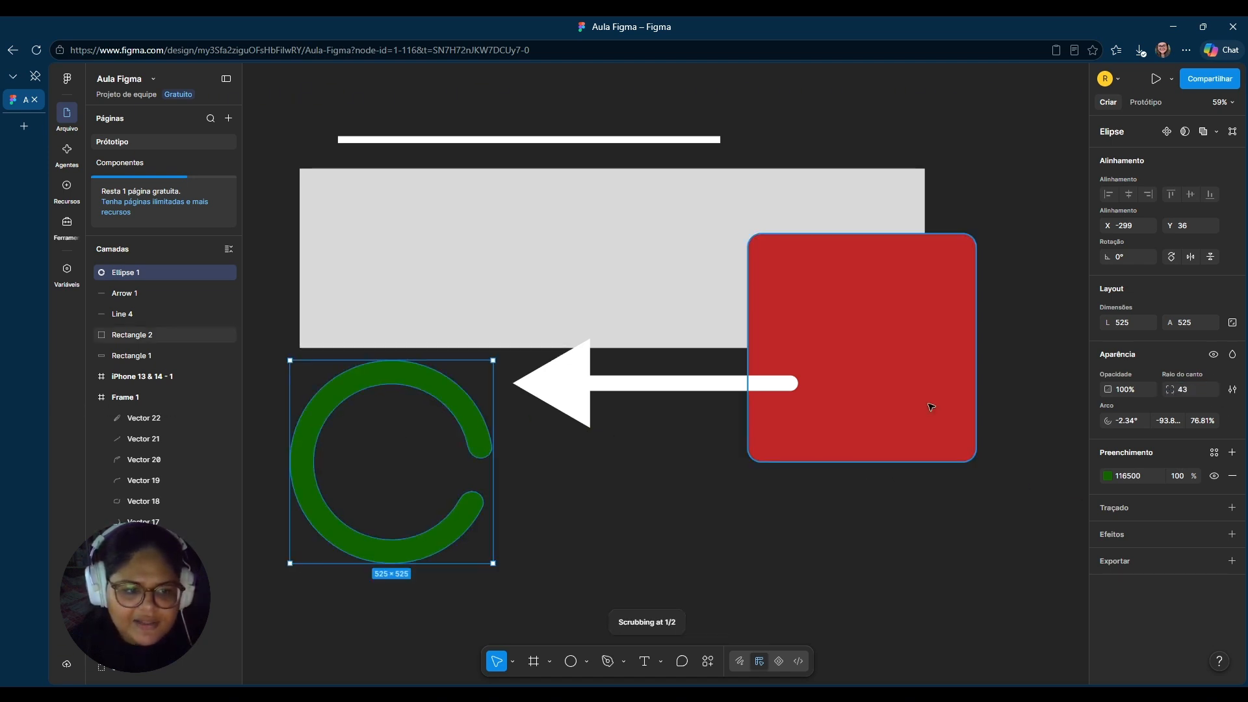
- Add a red DB0606 stroke to the green ring, with weight 17 and alignment Externo
click(1232, 508)
click(1107, 531)
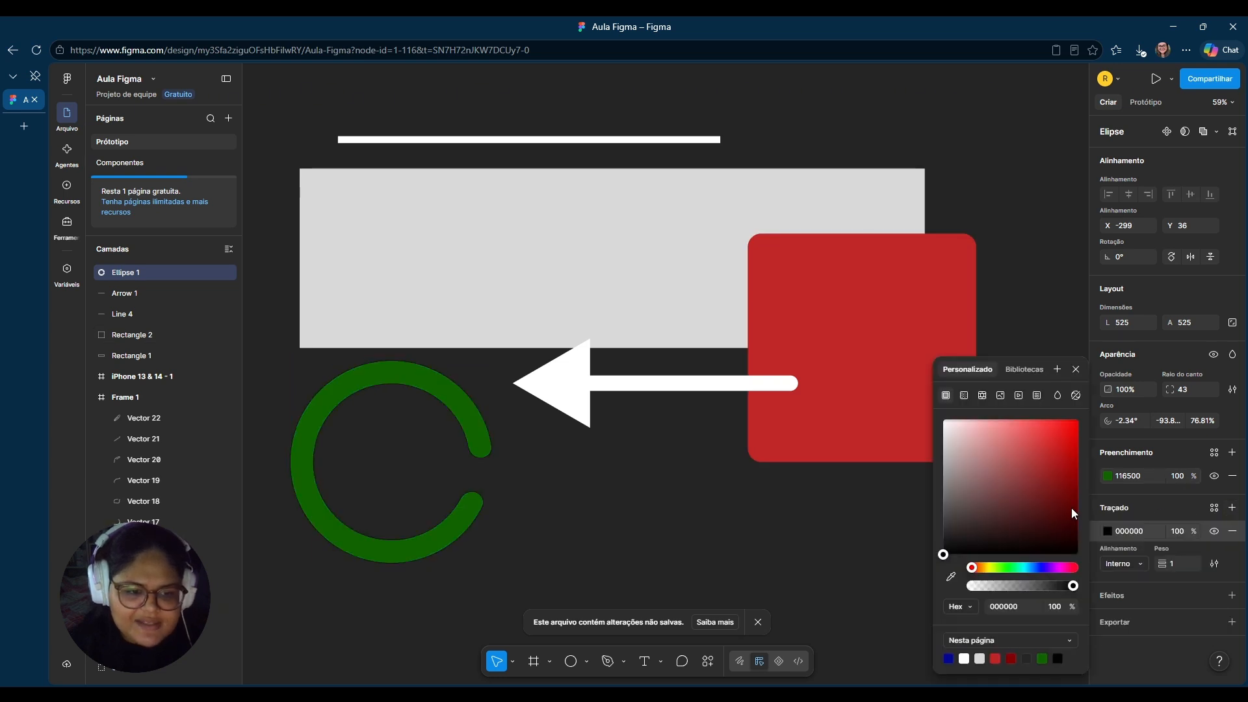
drag(1046, 477, 1074, 443)
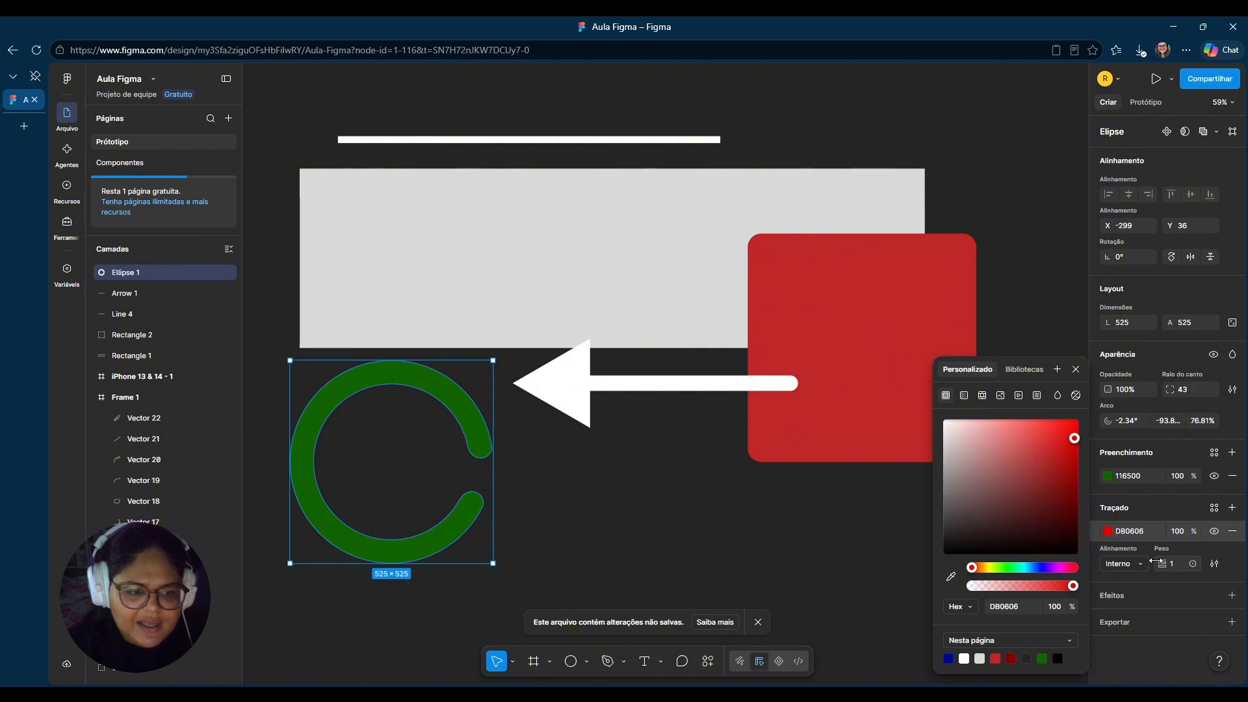
mouse_move(1156, 562)
mouse_down()
mouse_move(1208, 562)
mouse_move(1132, 575)
mouse_move(1180, 563)
mouse_move(1167, 563)
mouse_up()
click(1126, 577)
- Make the ring's stroke dashed with the Tracejado style and a dash length of 15
click(1214, 564)
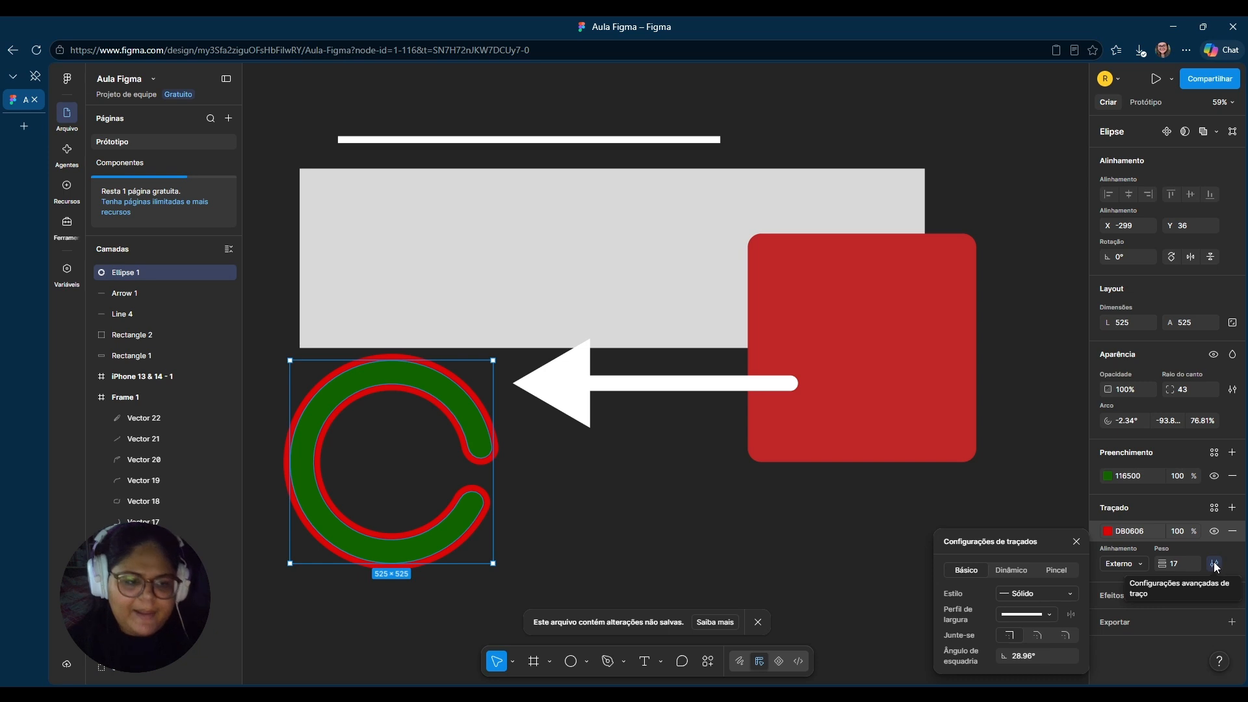
click(1061, 592)
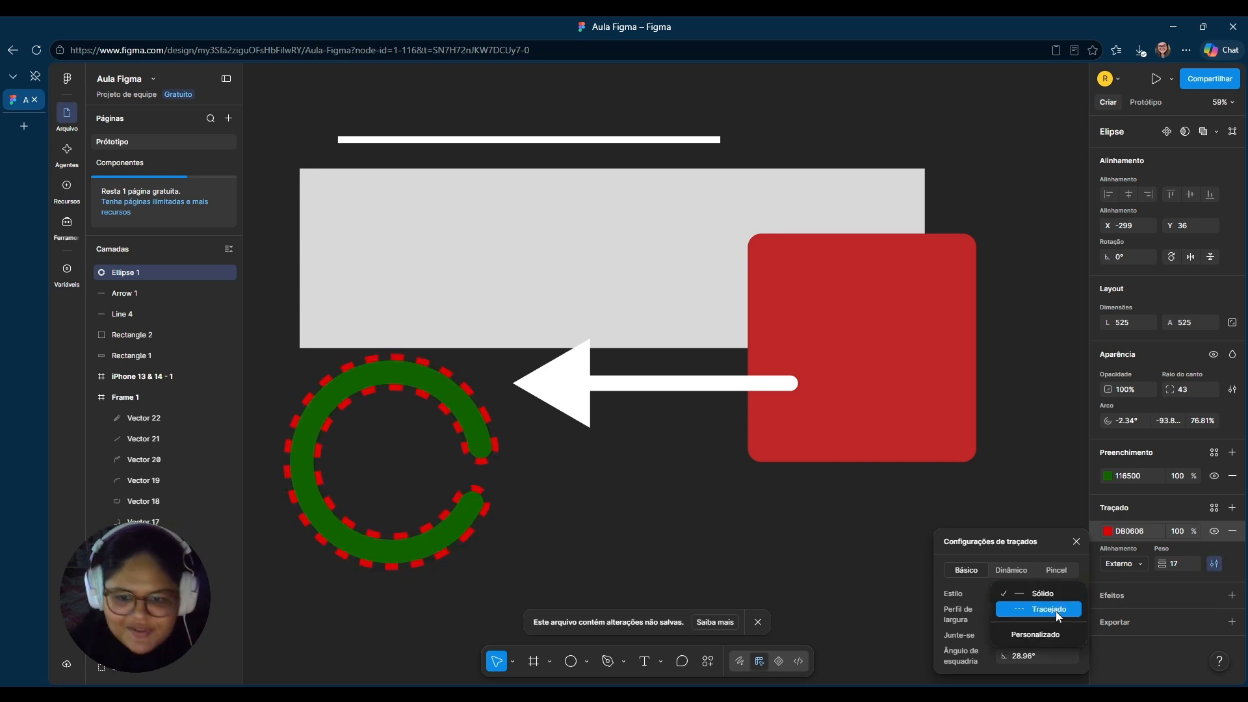
click(1055, 608)
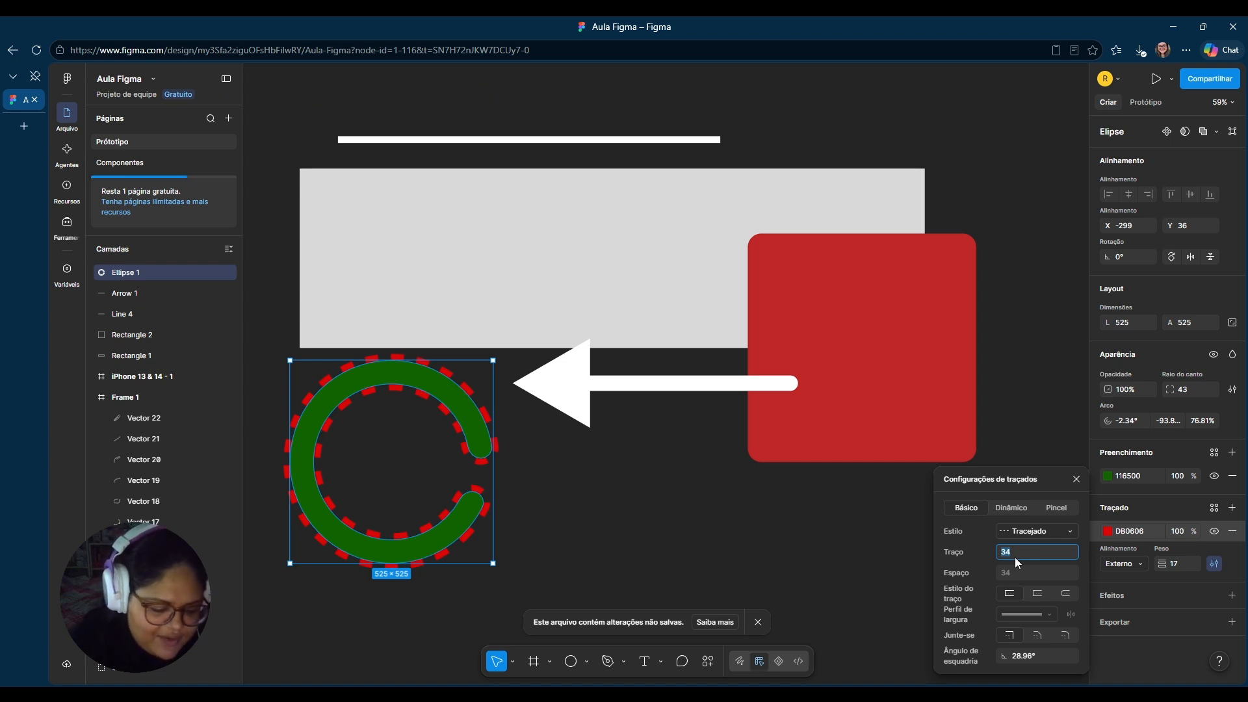
key(Return)
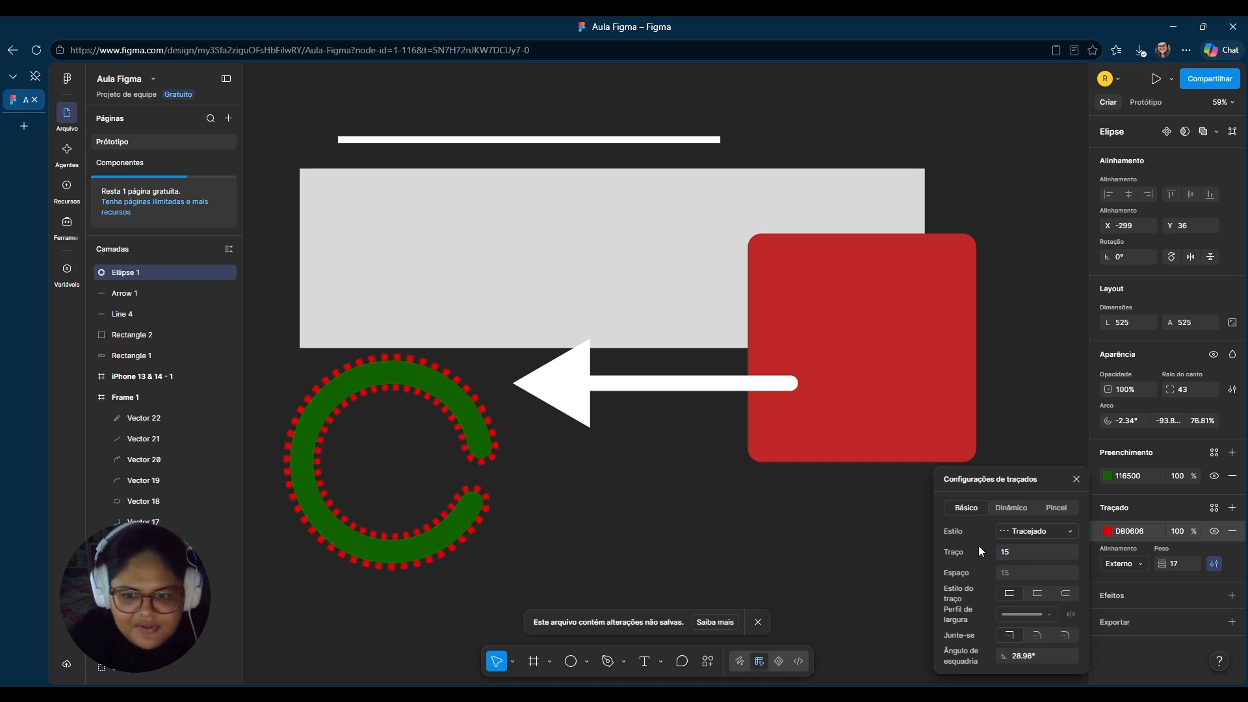
click(1019, 570)
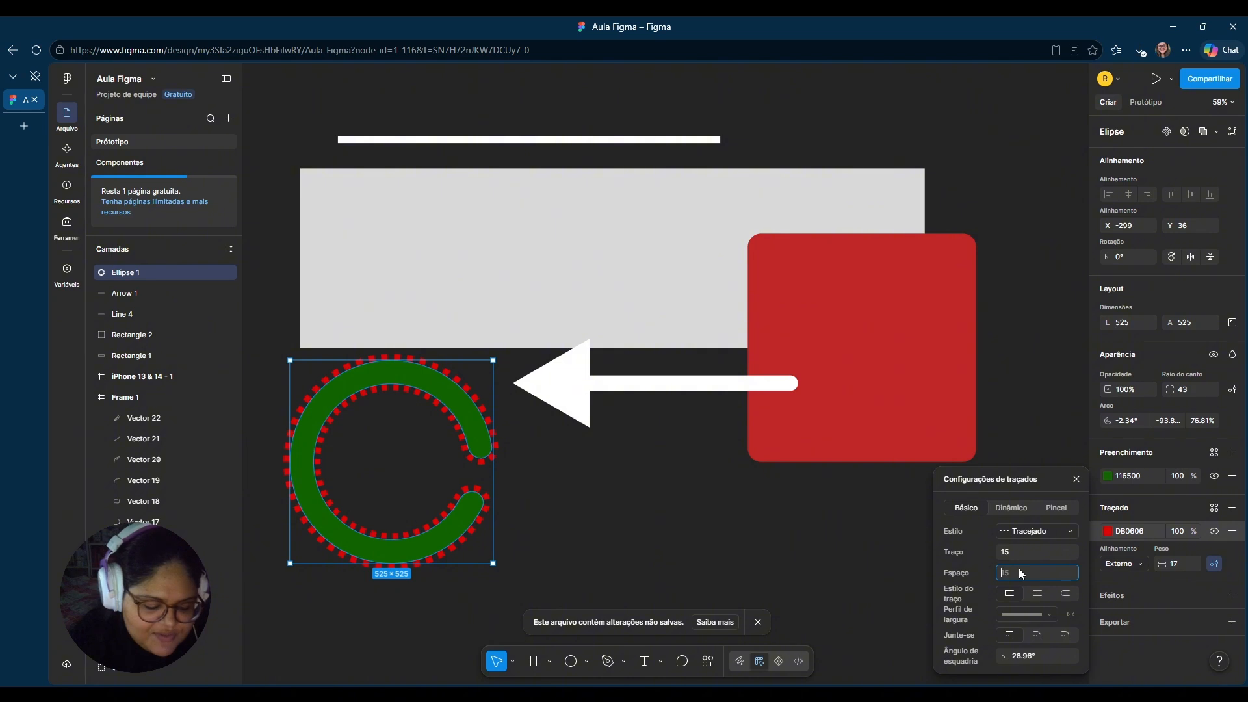
click(823, 573)
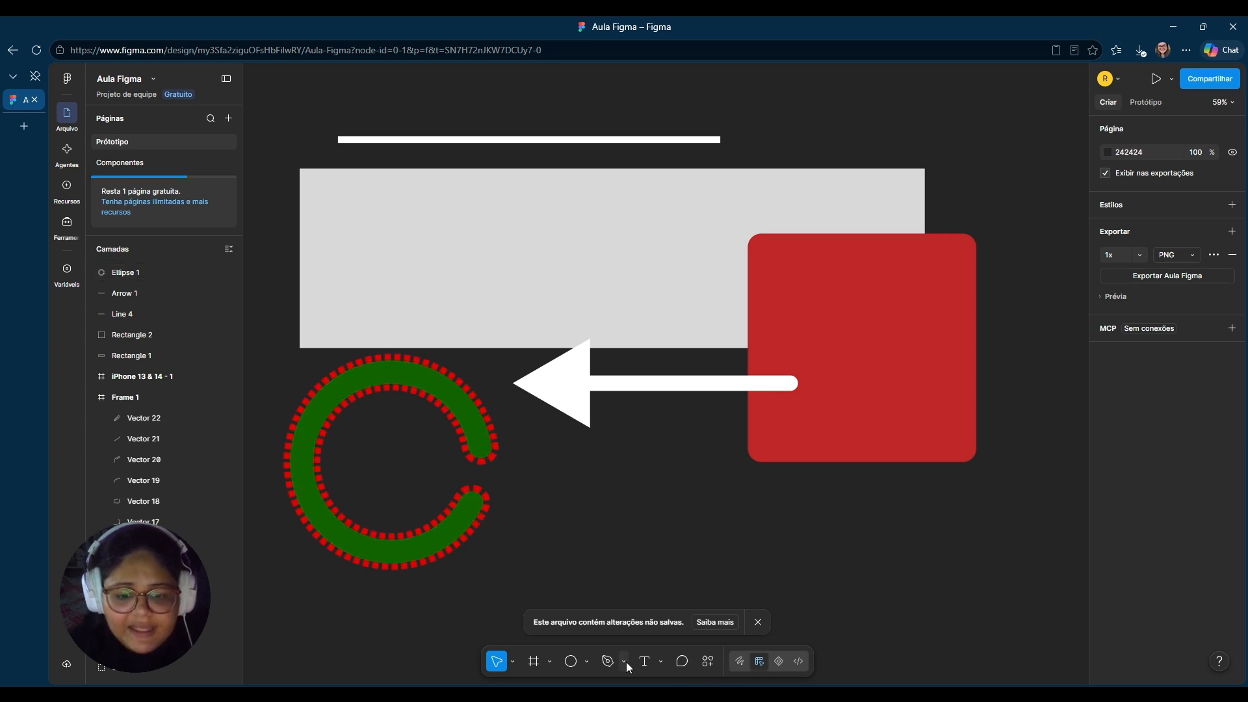
- Draw a polygon of about 291 × 291 below the arrow's tail and set its side count to 4
click(583, 661)
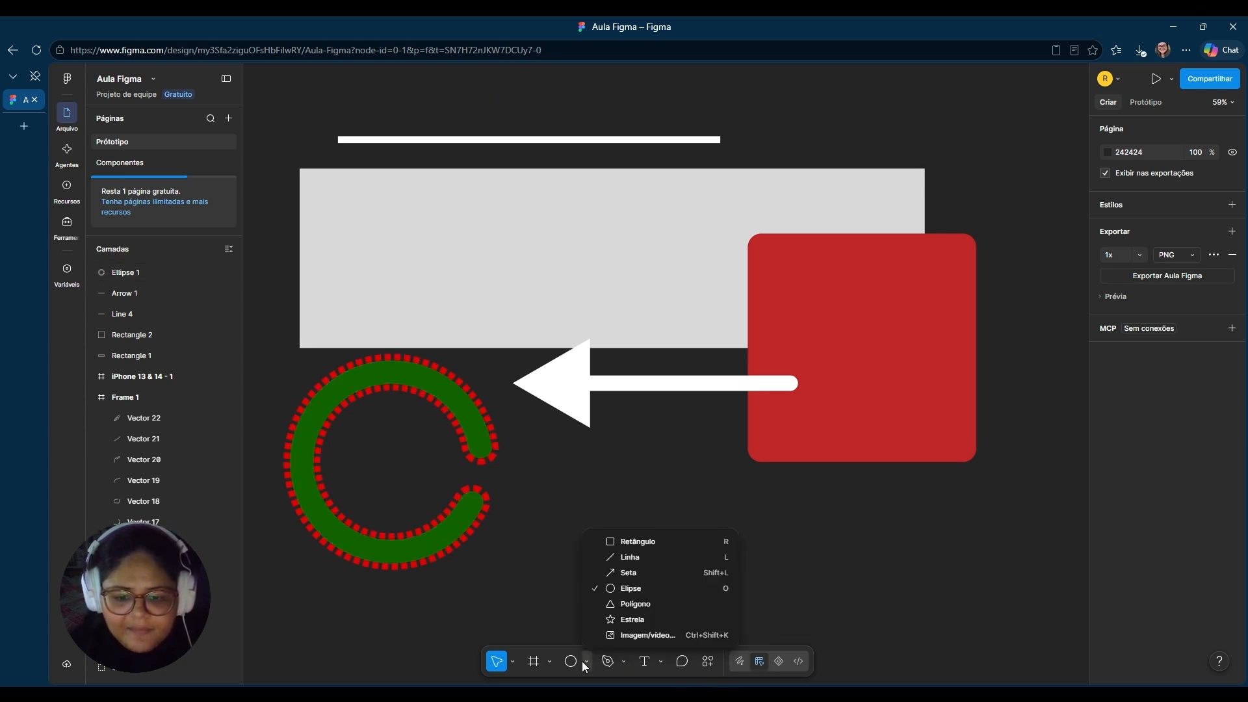
click(635, 604)
mouse_move(630, 479)
mouse_down()
mouse_move(777, 612)
mouse_move(758, 605)
mouse_move(747, 547)
mouse_move(1039, 518)
mouse_move(1012, 378)
mouse_move(911, 642)
mouse_move(949, 617)
mouse_move(618, 553)
mouse_move(662, 569)
mouse_move(643, 592)
mouse_up()
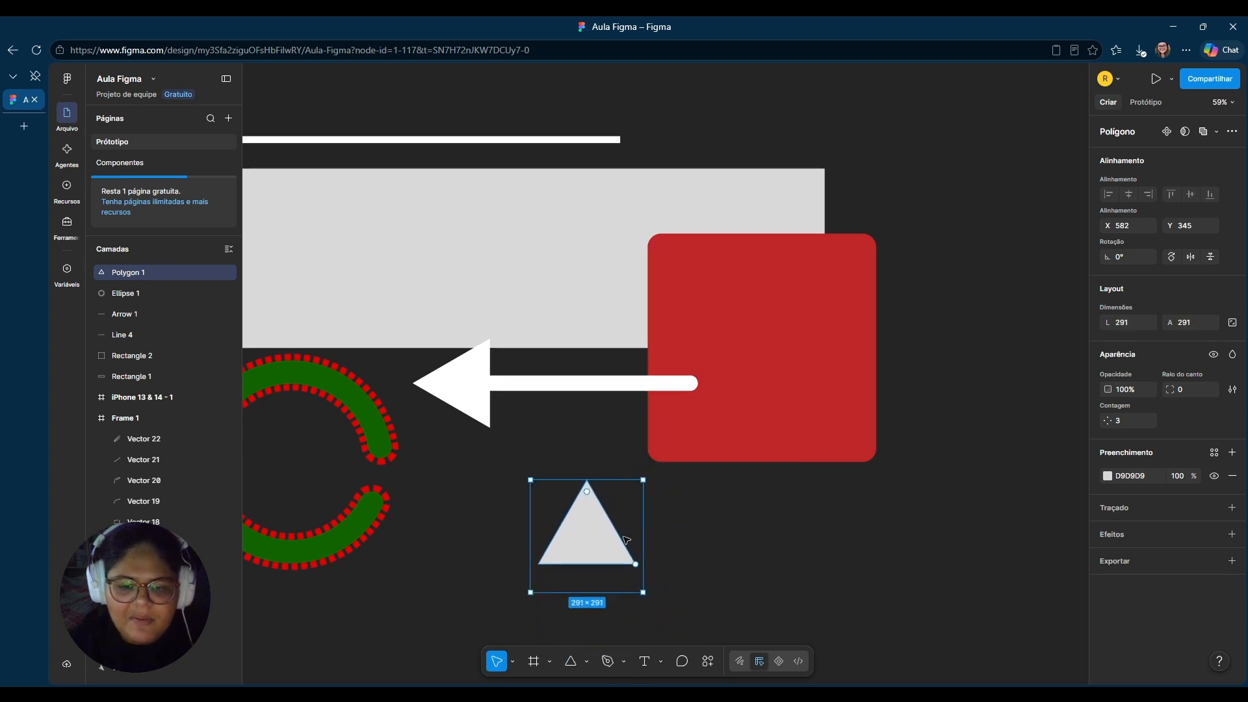
click(1132, 425)
text(4)
key(Return)
- Change the polygon's side count to 5 and place the pentagon over the red rectangle's lower-right corner
drag(563, 550, 900, 385)
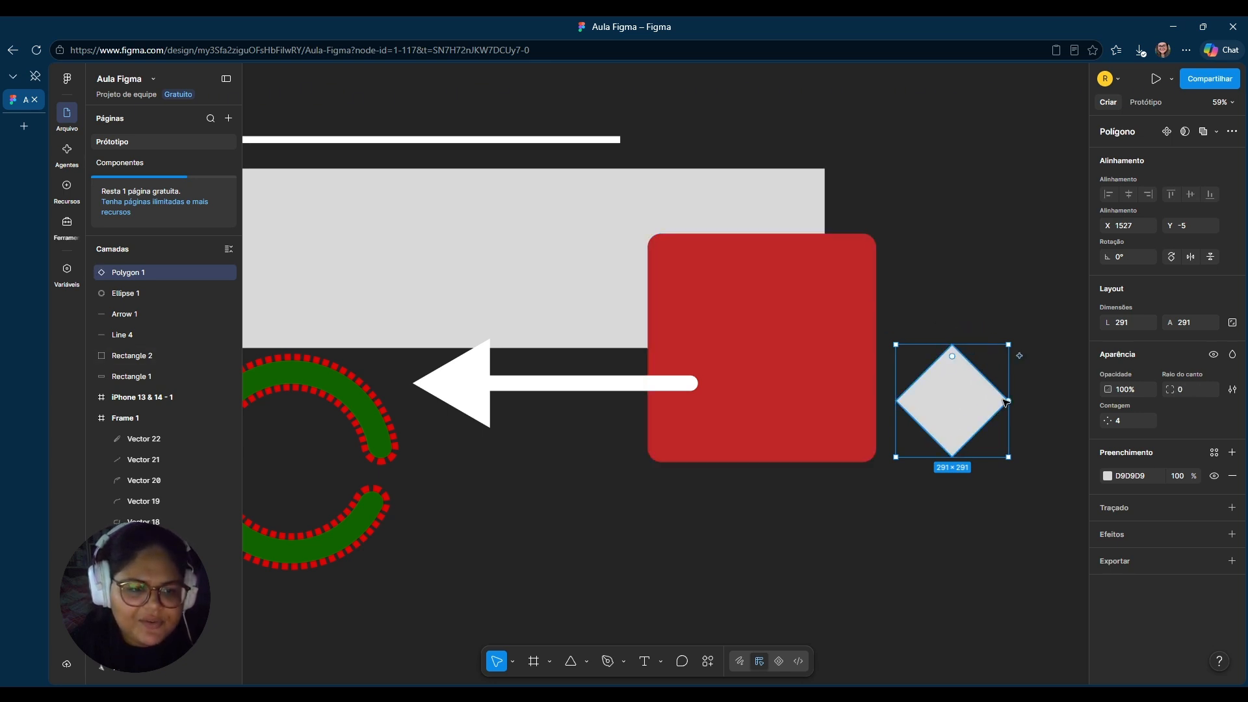
drag(983, 403, 926, 404)
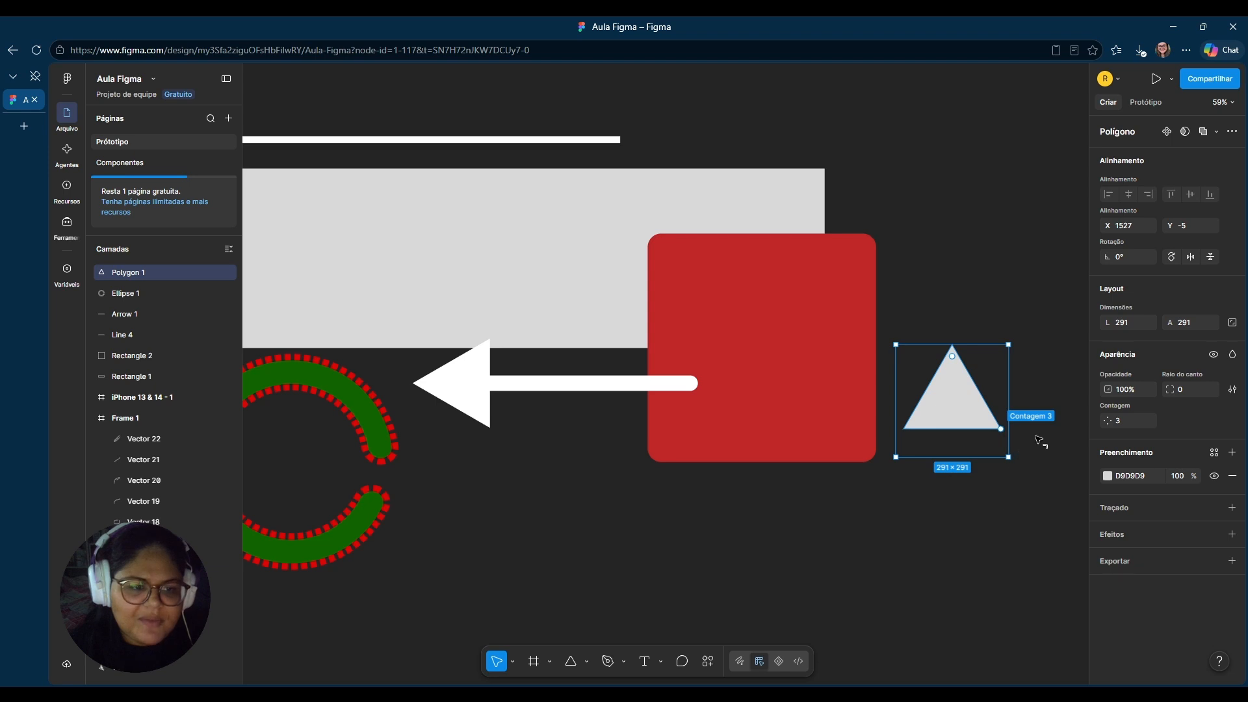
drag(1037, 440, 579, 398)
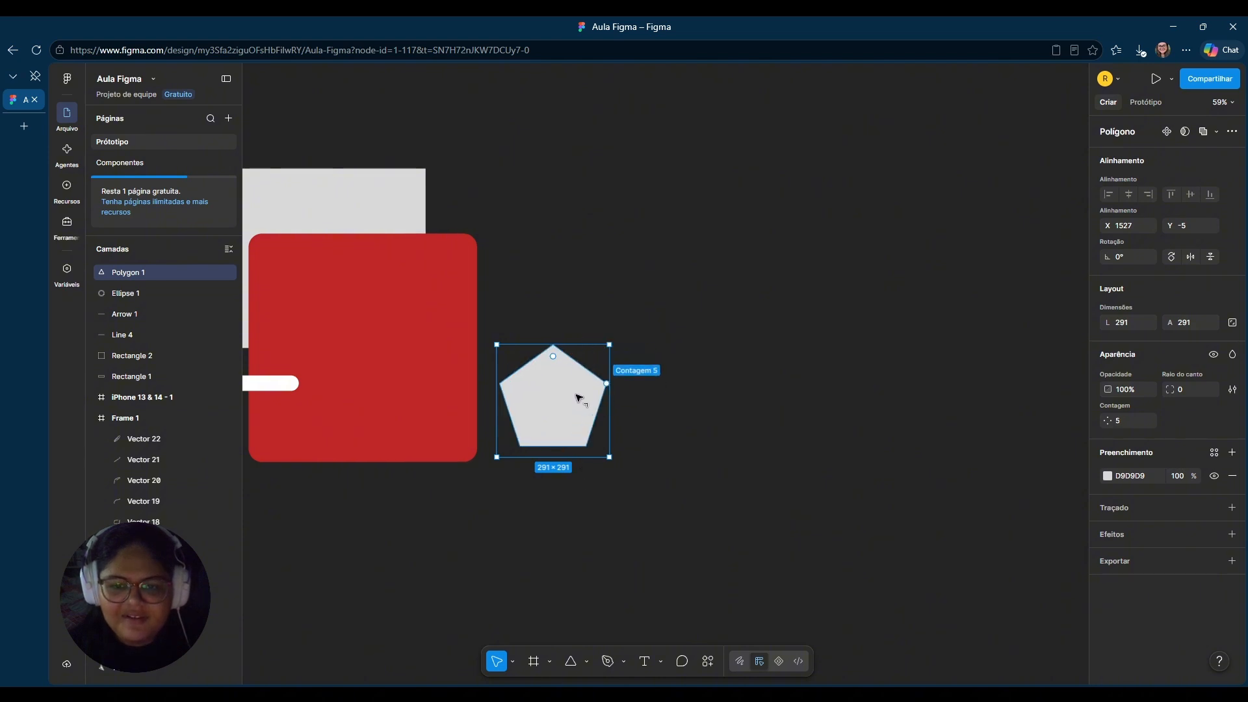
click(594, 291)
drag(700, 486, 981, 470)
drag(834, 395, 744, 457)
click(604, 616)
- Draw a star of about 586 × 517 below the red rectangle, and set its count to 26 and corner radius to 47
click(589, 661)
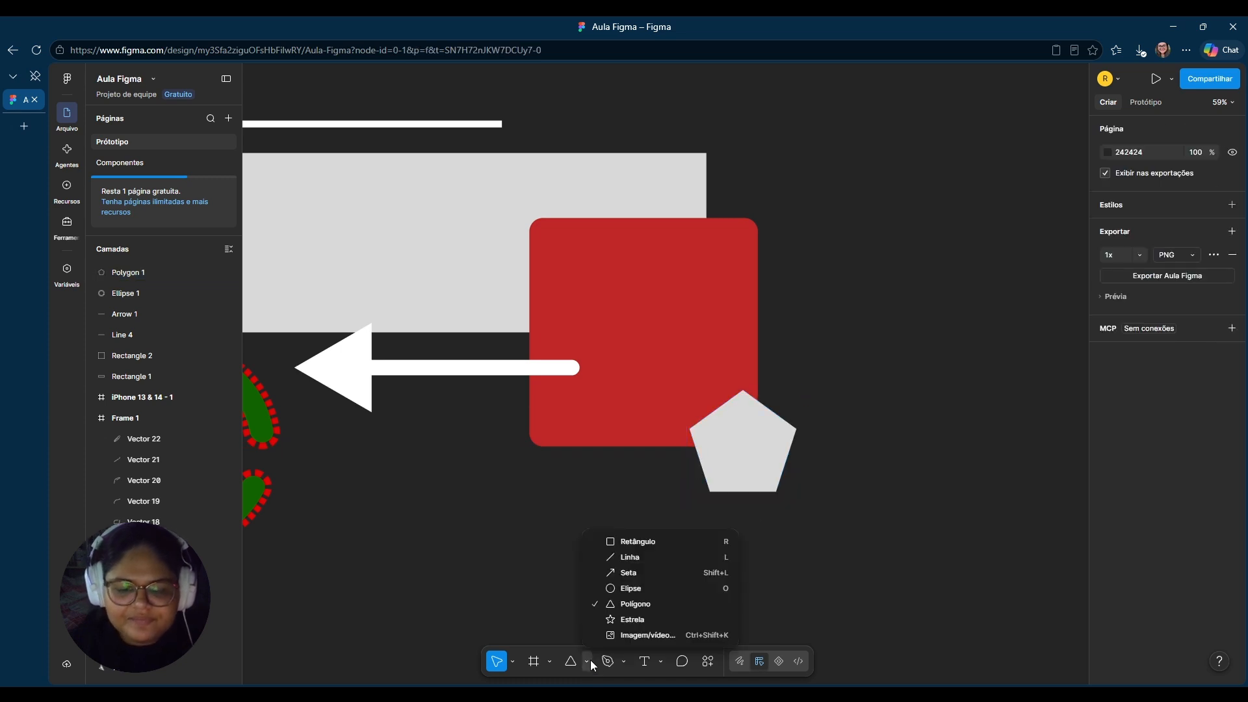
click(758, 454)
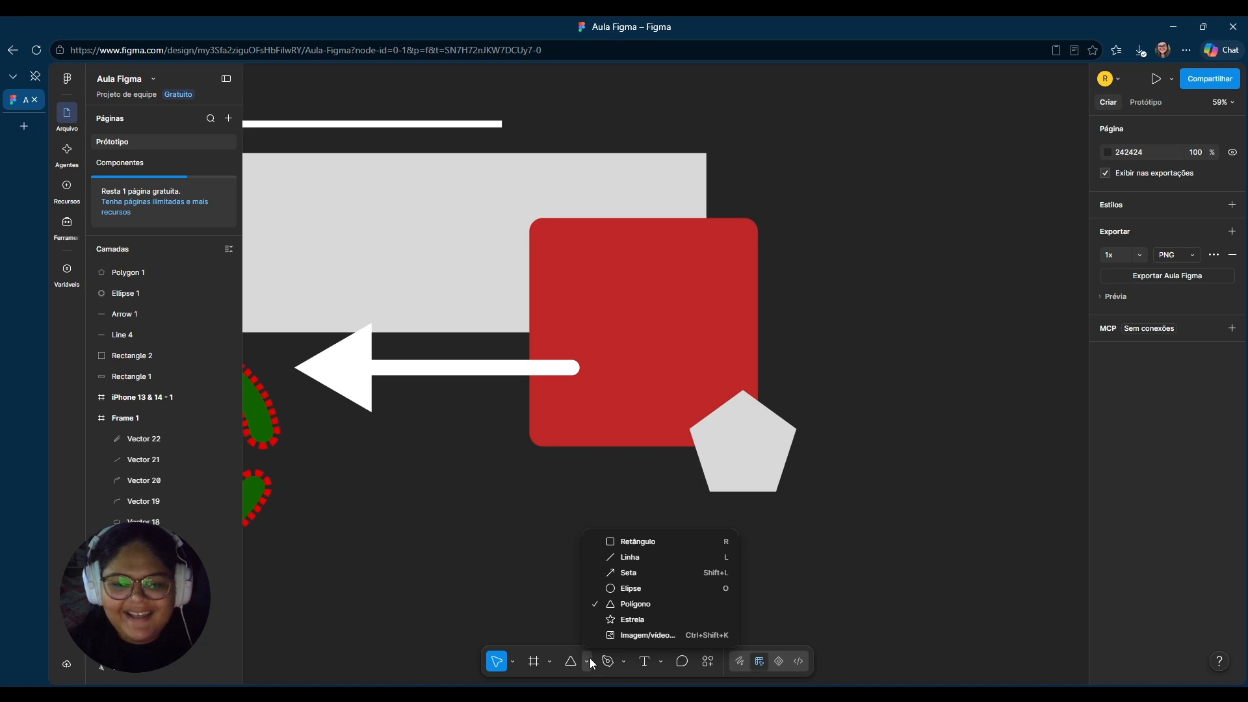
click(621, 621)
drag(433, 431, 659, 631)
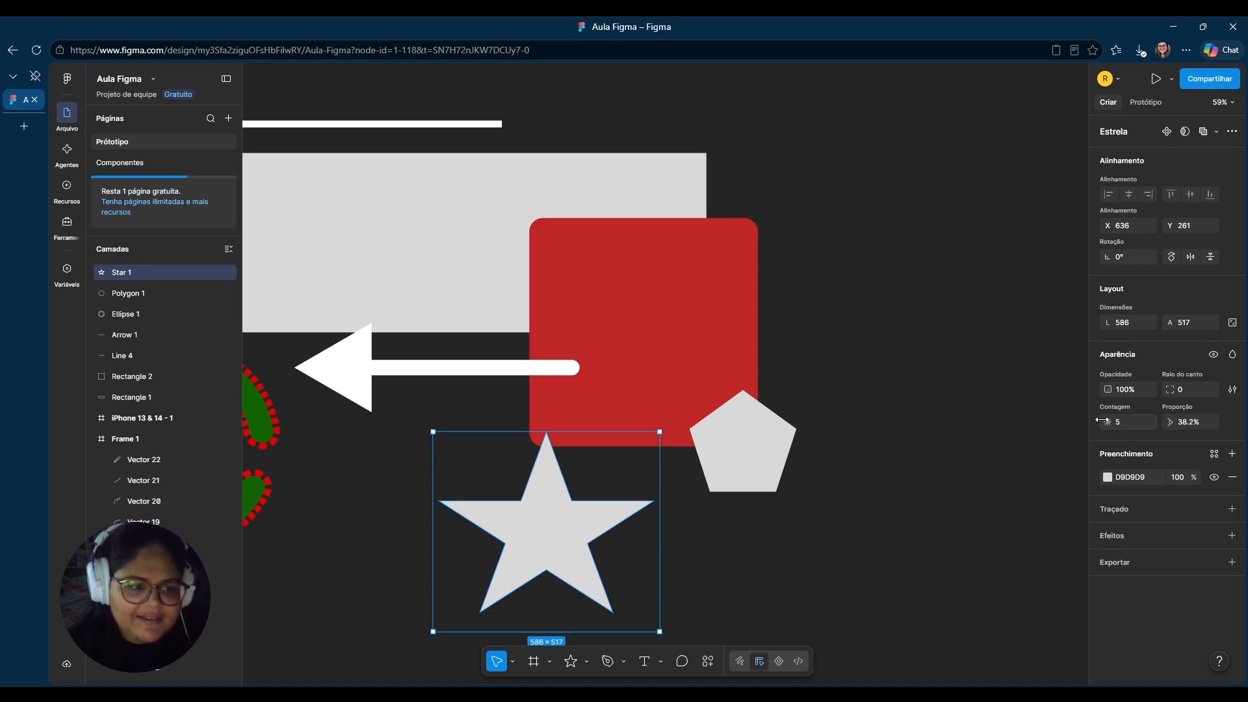
mouse_move(1107, 421)
mouse_down()
mouse_move(1186, 426)
mouse_move(97, 416)
mouse_move(333, 392)
mouse_move(1203, 468)
mouse_move(1014, 513)
mouse_move(808, 529)
mouse_move(946, 543)
mouse_move(904, 533)
mouse_move(974, 532)
mouse_move(1175, 387)
mouse_move(390, 396)
mouse_move(365, 423)
mouse_move(575, 434)
mouse_move(1063, 395)
mouse_move(1235, 420)
mouse_move(237, 424)
mouse_move(699, 385)
mouse_move(737, 415)
mouse_move(636, 478)
mouse_move(1143, 485)
mouse_move(146, 471)
mouse_move(230, 438)
mouse_move(135, 465)
mouse_move(1104, 421)
mouse_up()
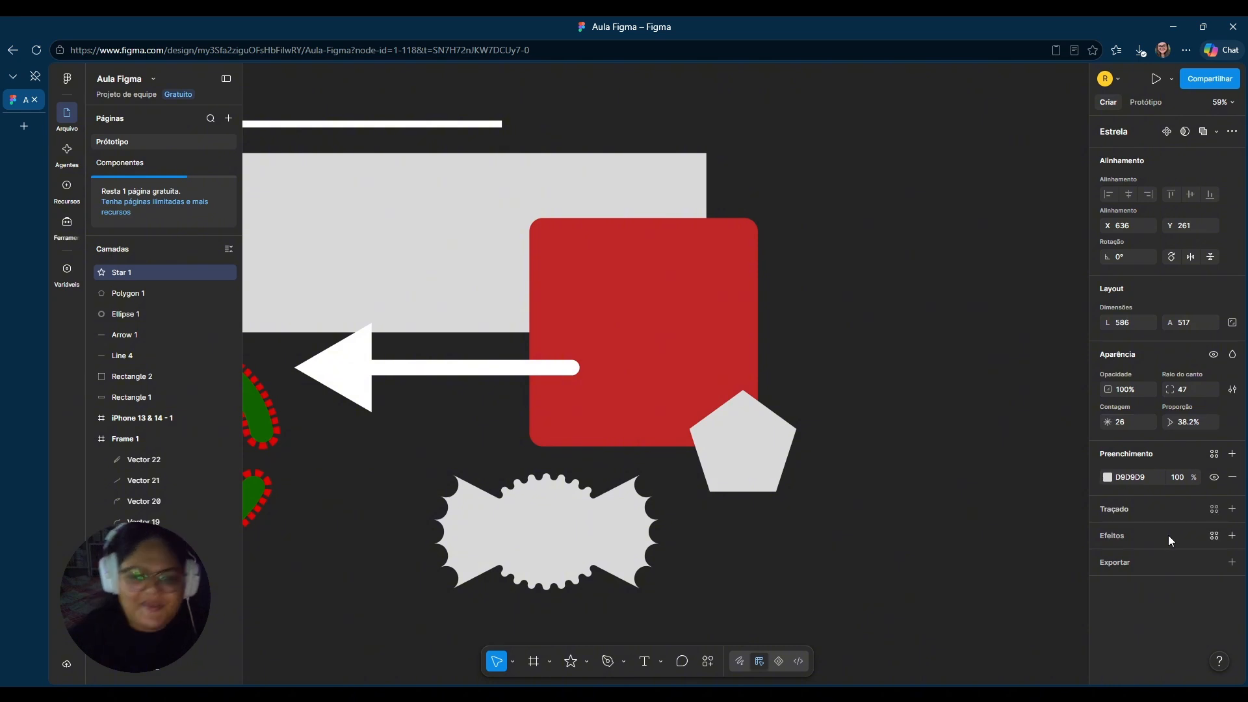
- Reselect the star and browse the available effect types, such as Textura and Ruído, without applying one
click(858, 588)
click(567, 553)
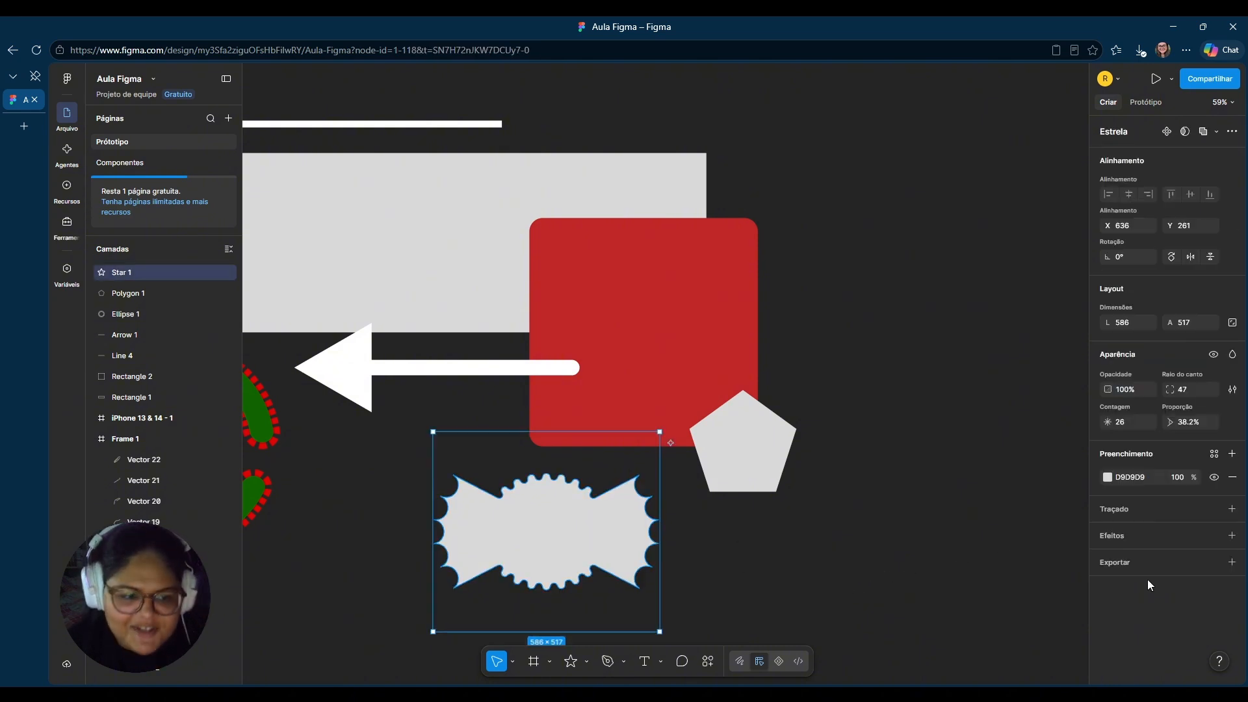
click(1232, 536)
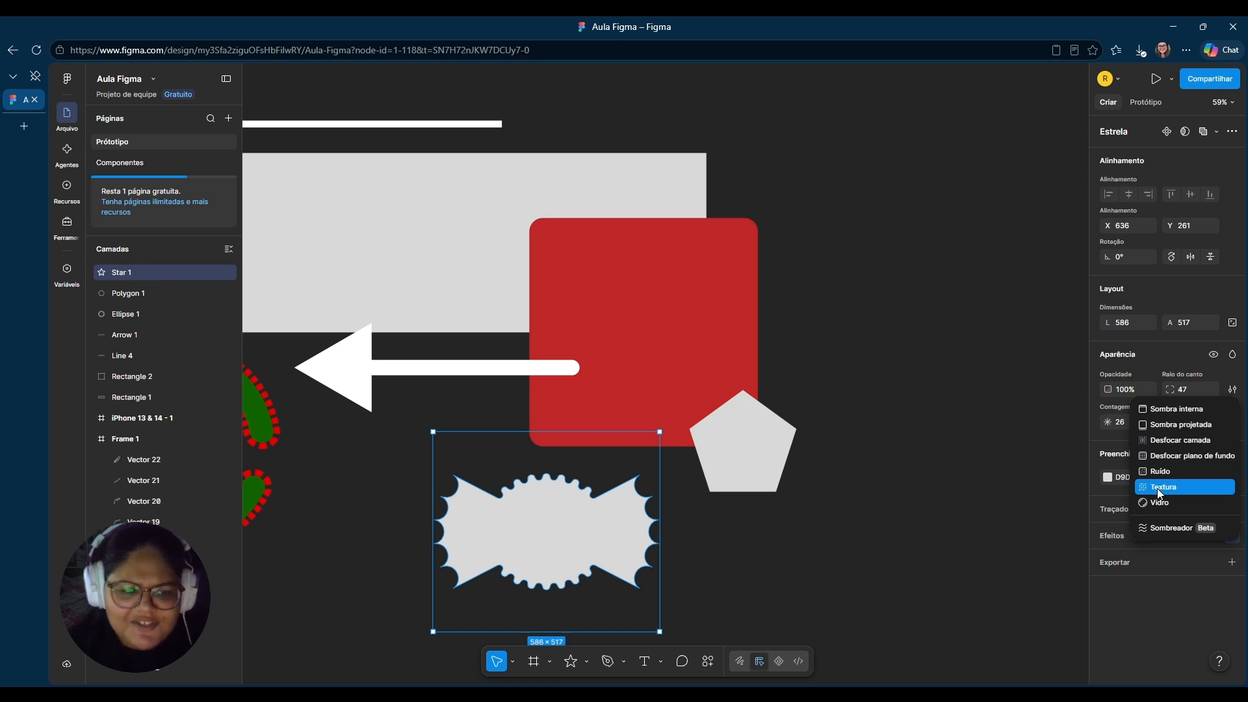
click(889, 551)
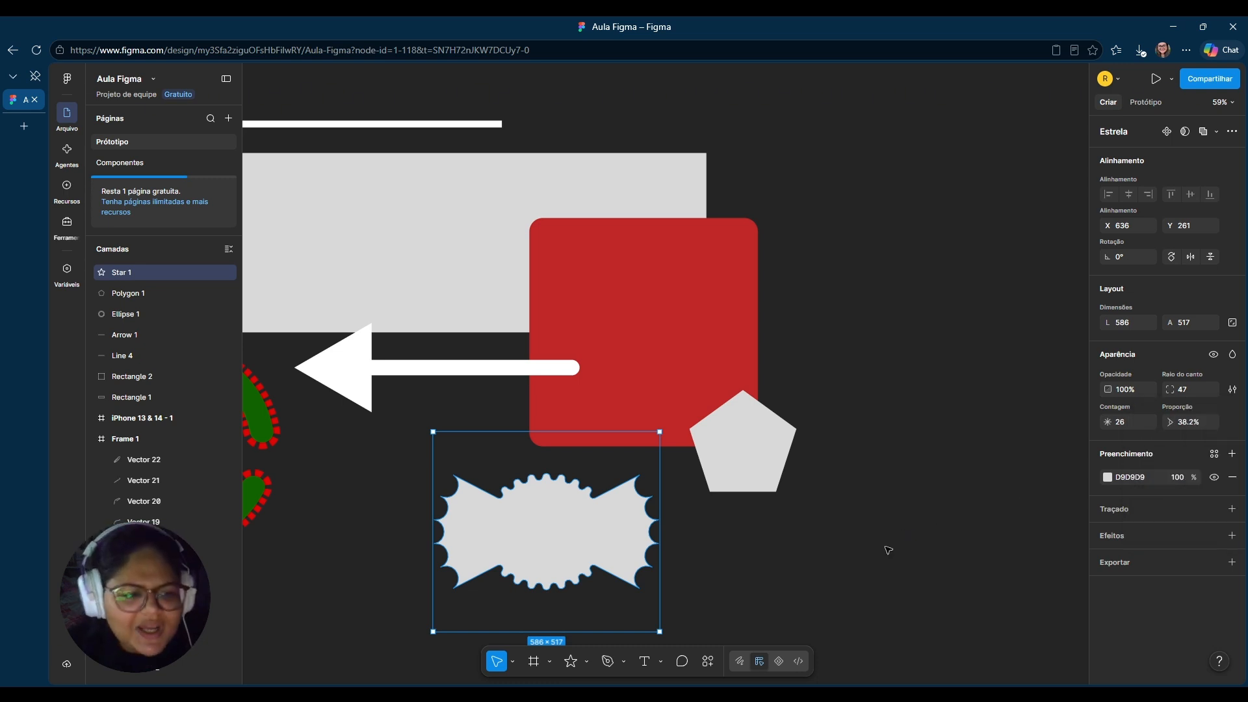
- Reshape the star to count 17, ratio 50% and corner radius 9, and place it over the red rectangle's lower-left part
drag(543, 540, 616, 348)
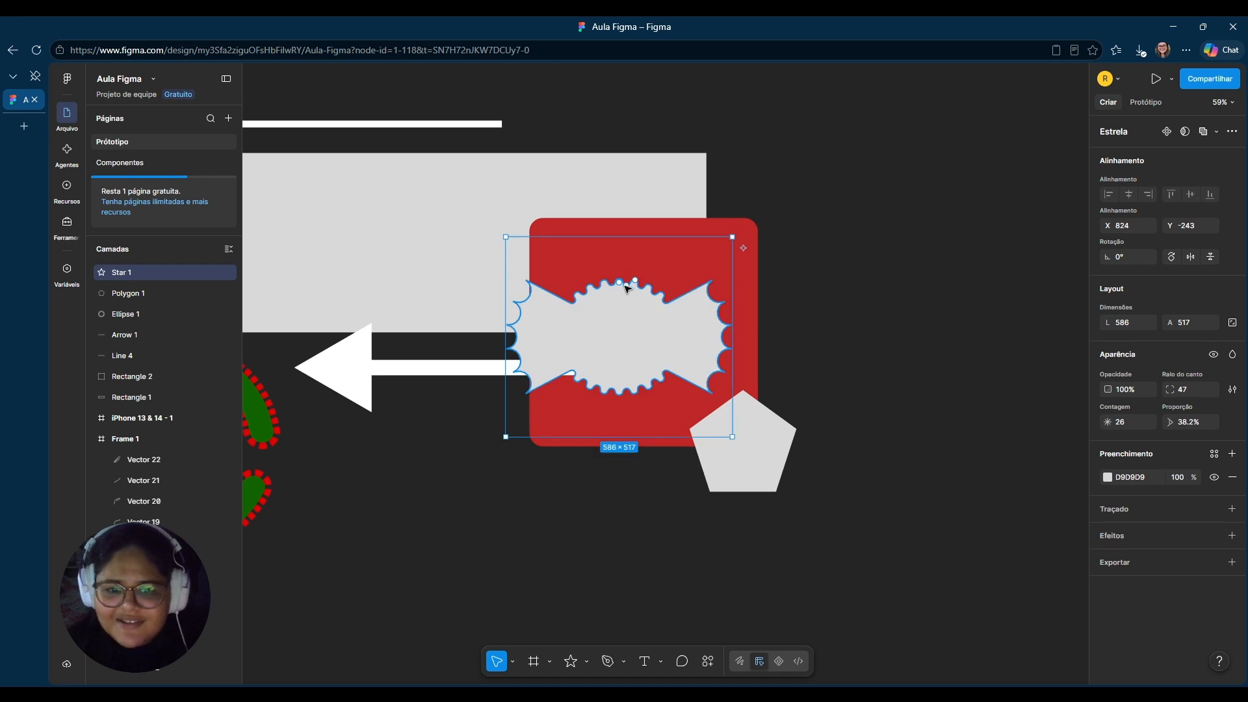
drag(626, 285, 657, 390)
click(640, 546)
drag(568, 546, 807, 590)
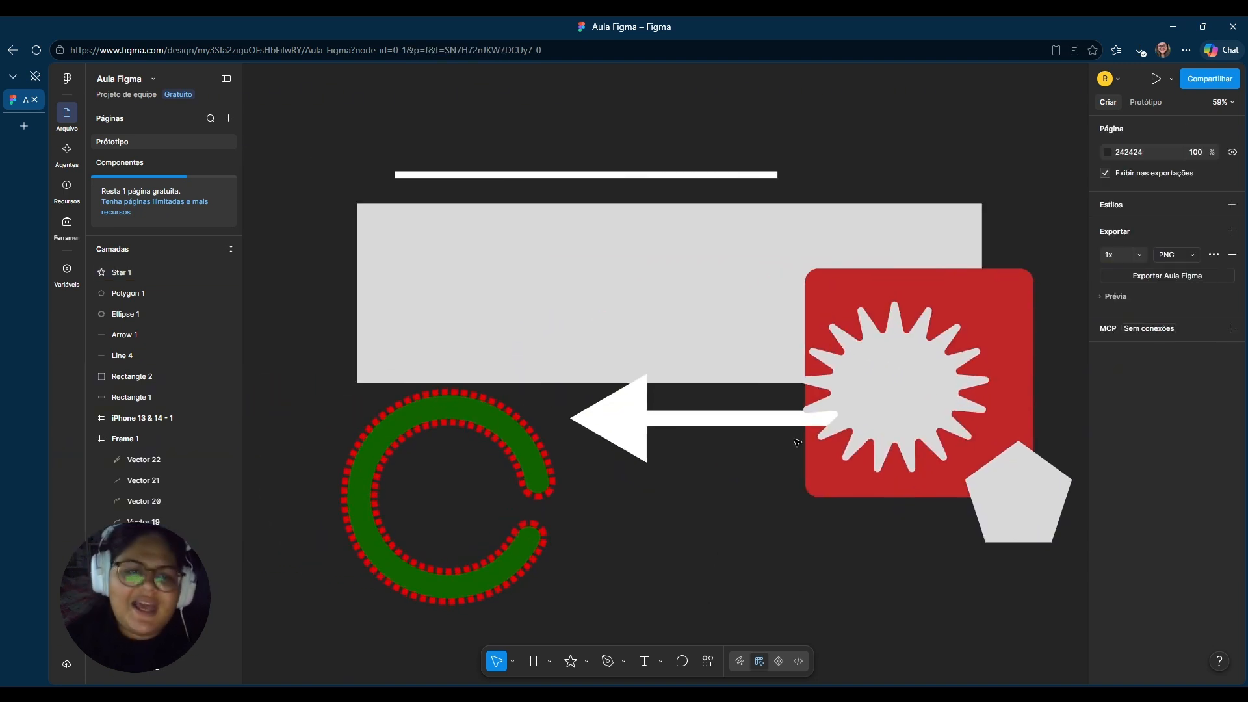
drag(883, 369, 869, 426)
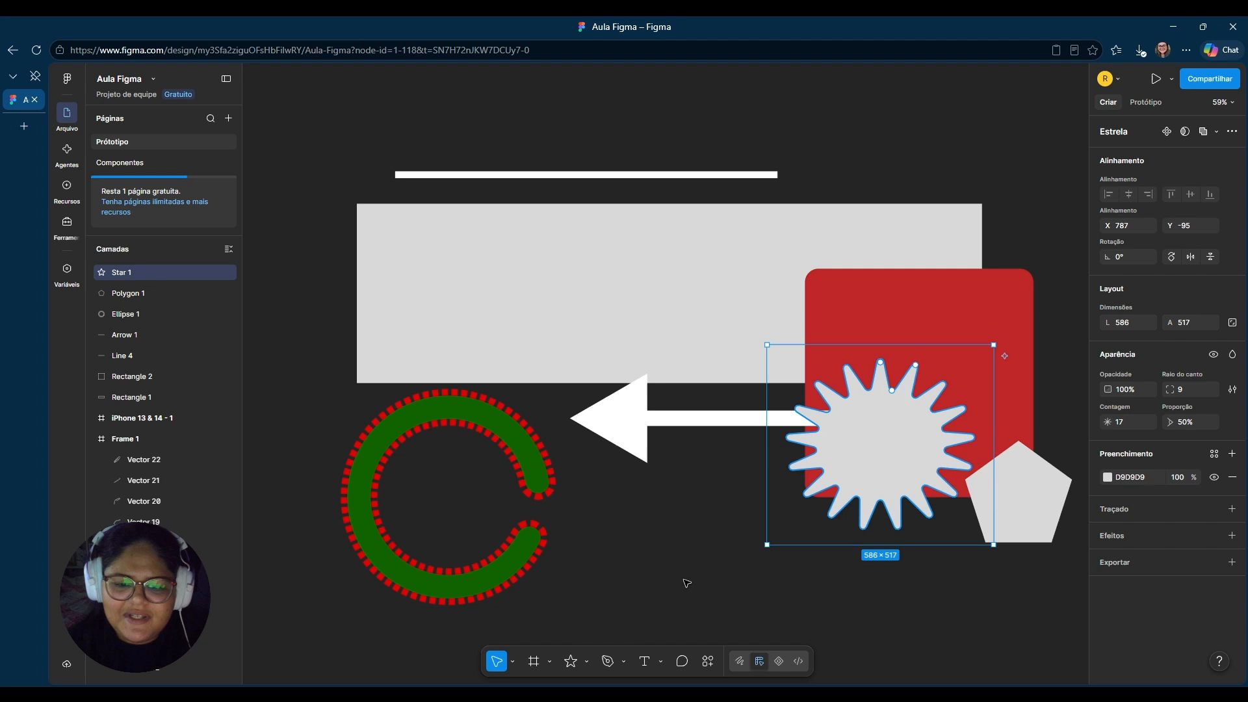
click(630, 599)
- Draw a closed, self-crossing curved path with the Pen tool over the arrow, between the green ring and the star
click(623, 661)
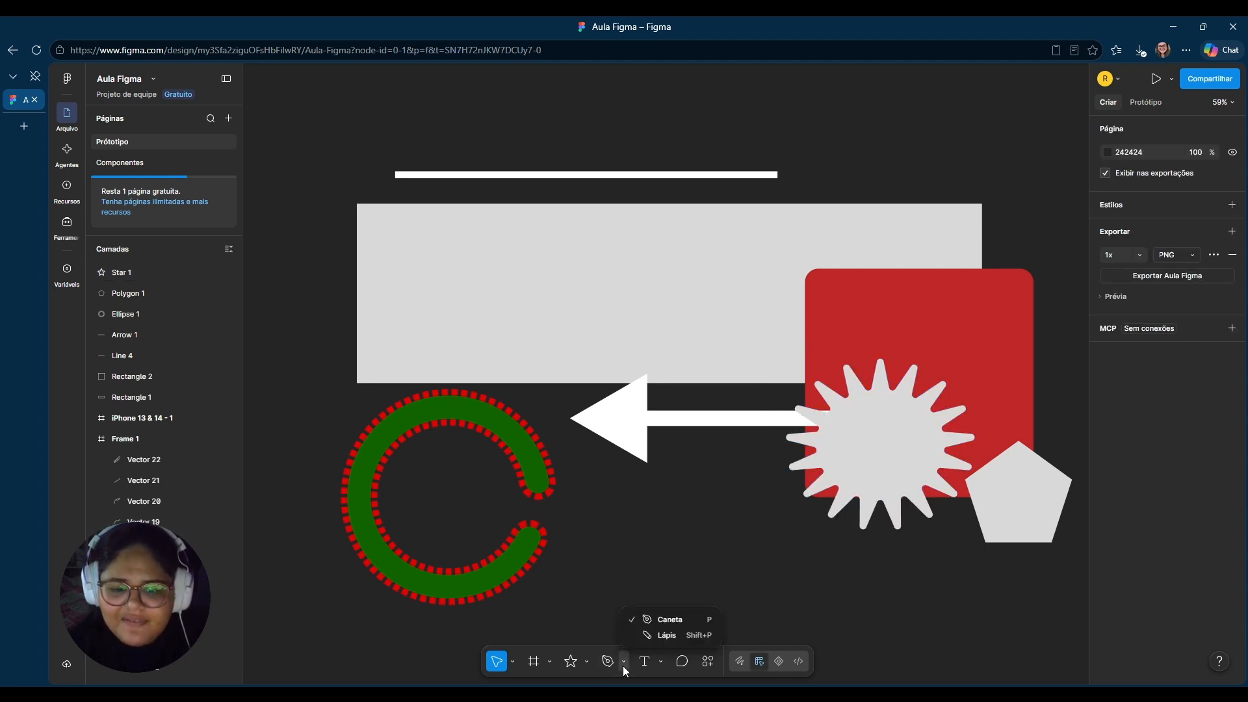
click(610, 661)
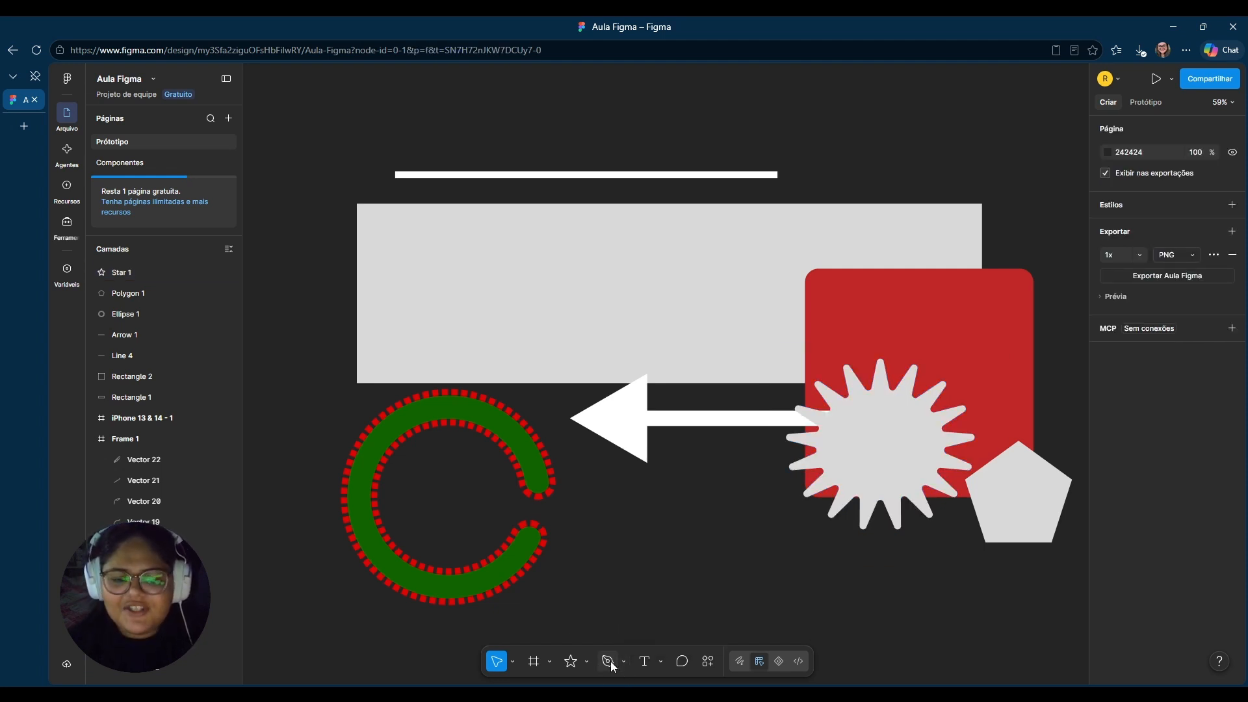
click(611, 661)
drag(643, 574, 735, 361)
drag(744, 505, 799, 619)
drag(683, 577, 705, 381)
drag(761, 420, 699, 551)
drag(602, 521, 576, 486)
drag(558, 393, 655, 393)
drag(683, 491, 680, 546)
click(683, 577)
click(643, 574)
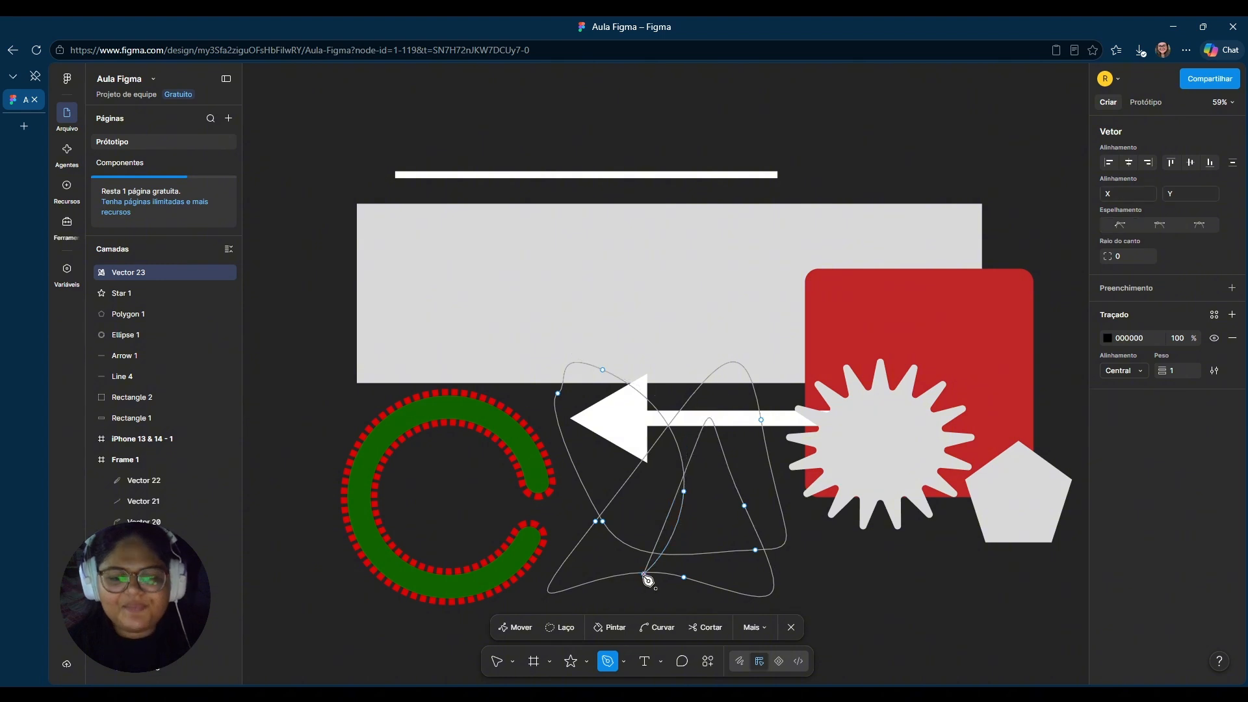
- Bend the path's right-hand segment outward over the star with the Curvar tool
scroll(862, 594, right, 3)
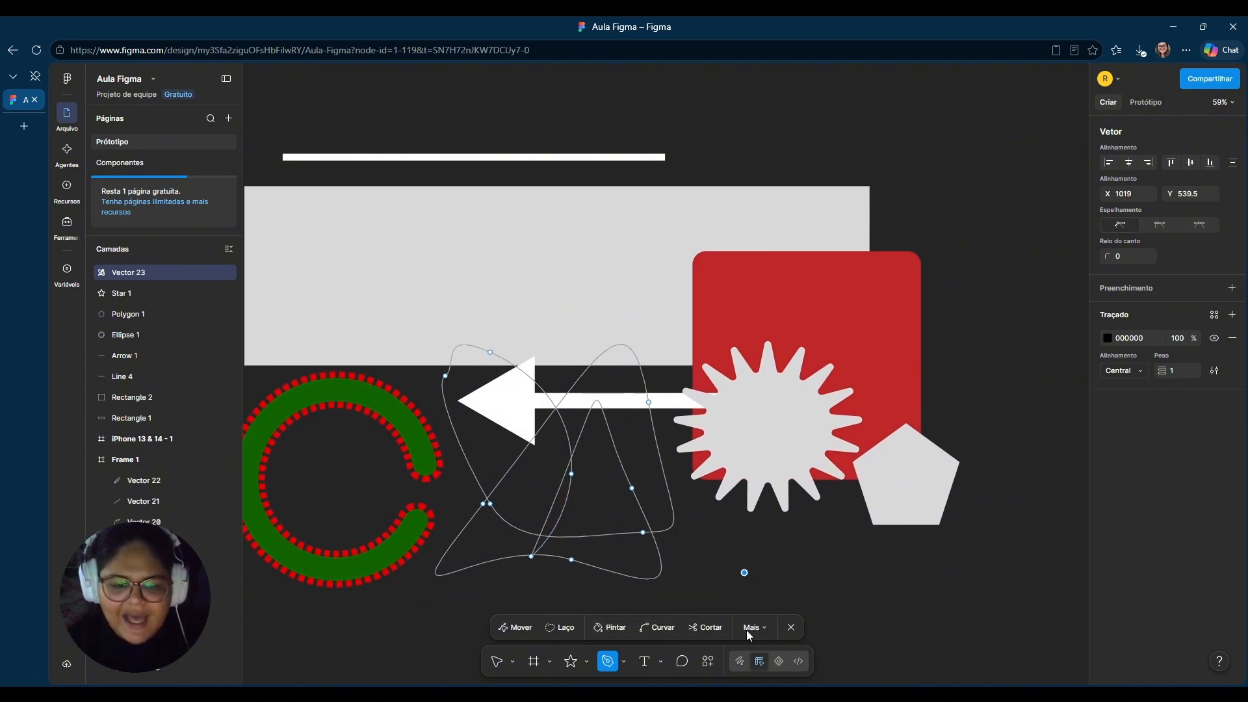
click(658, 628)
drag(643, 532, 696, 531)
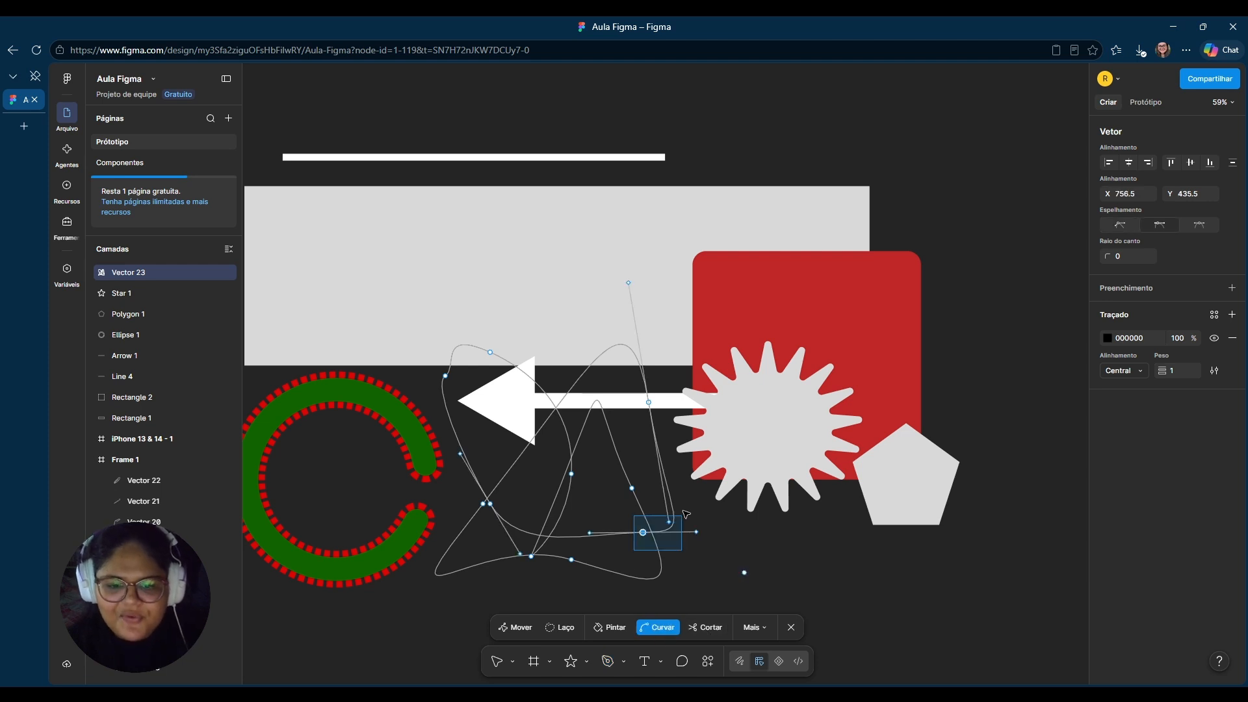
drag(668, 489, 754, 402)
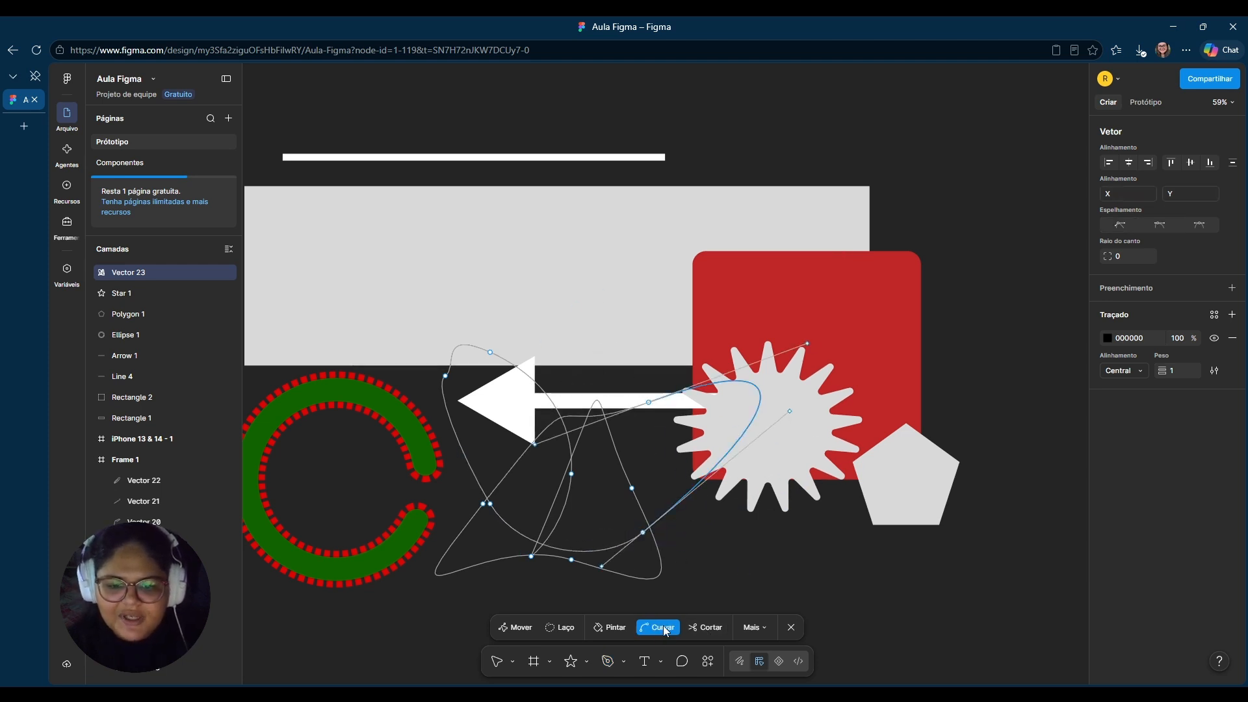
- Draw a freehand loop around the star with the Pencil tool (Lápis)
click(624, 660)
click(661, 635)
mouse_move(671, 567)
mouse_down()
mouse_move(829, 481)
mouse_move(743, 562)
mouse_up()
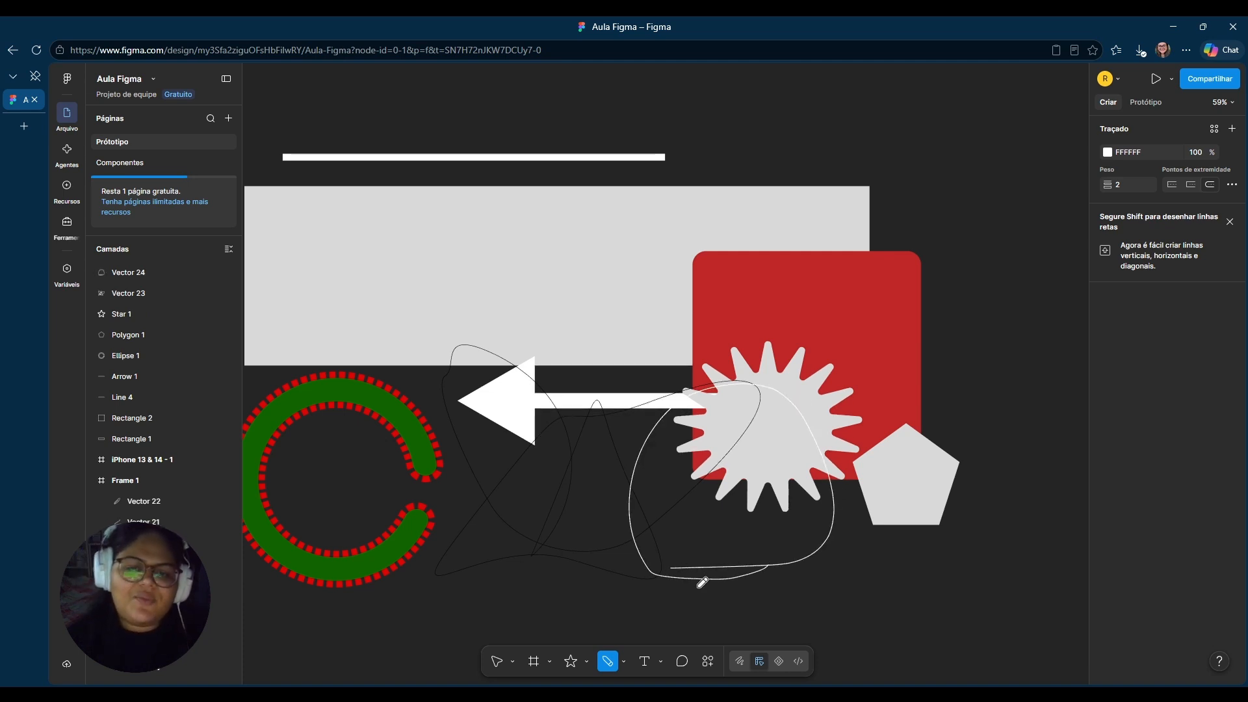